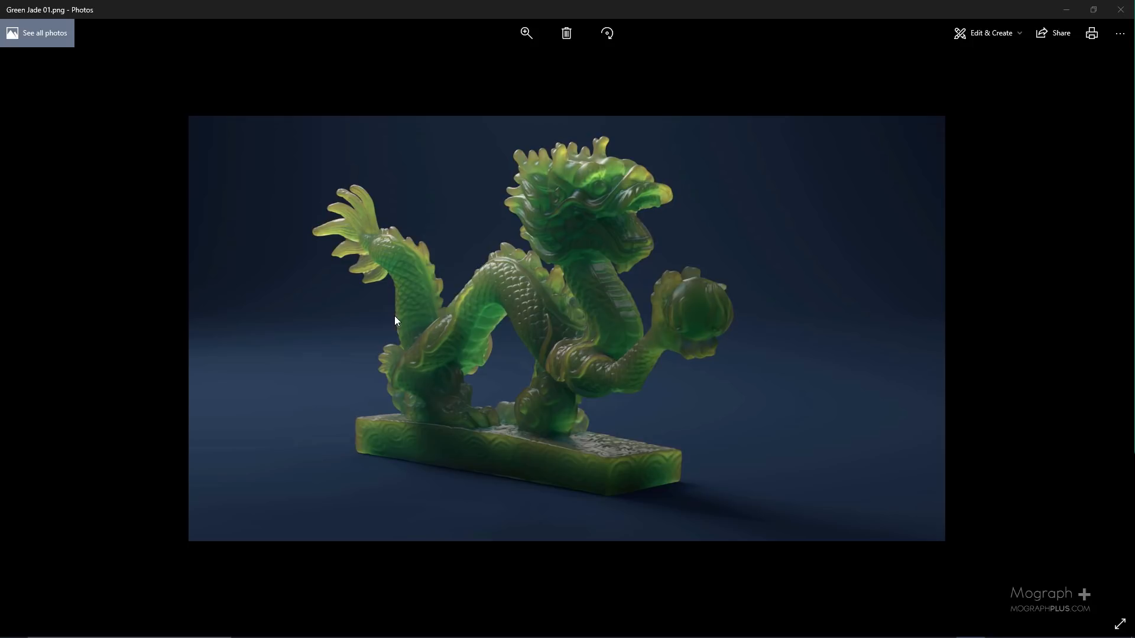
- Close the reference image and, in Maya, hide the shelf, time slider, range slider, command line and help line
click(1121, 10)
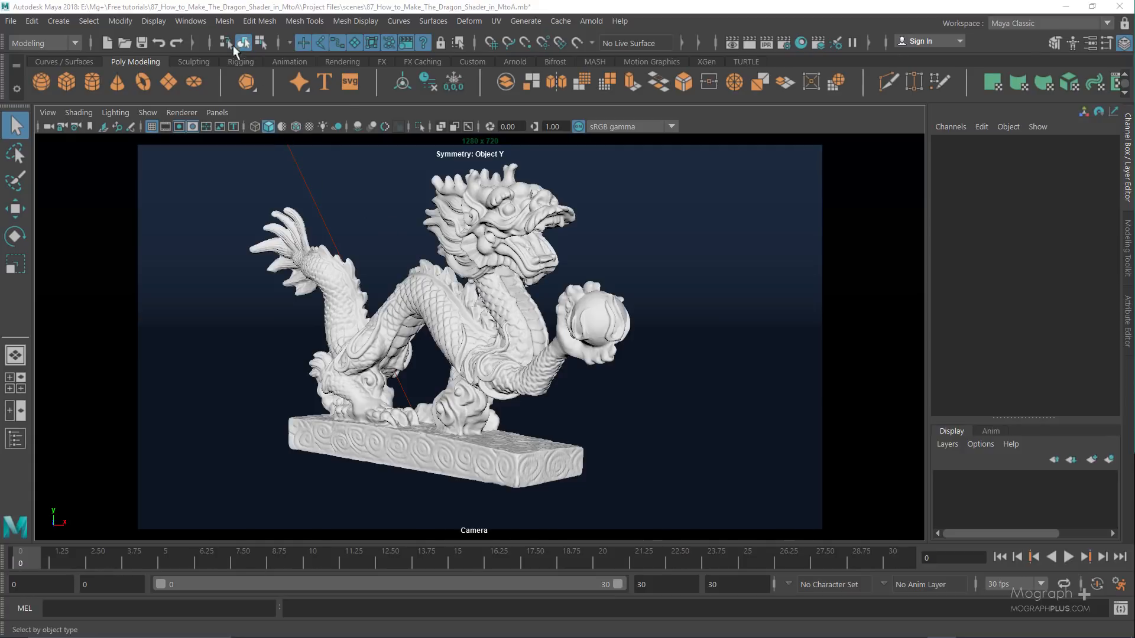
click(196, 22)
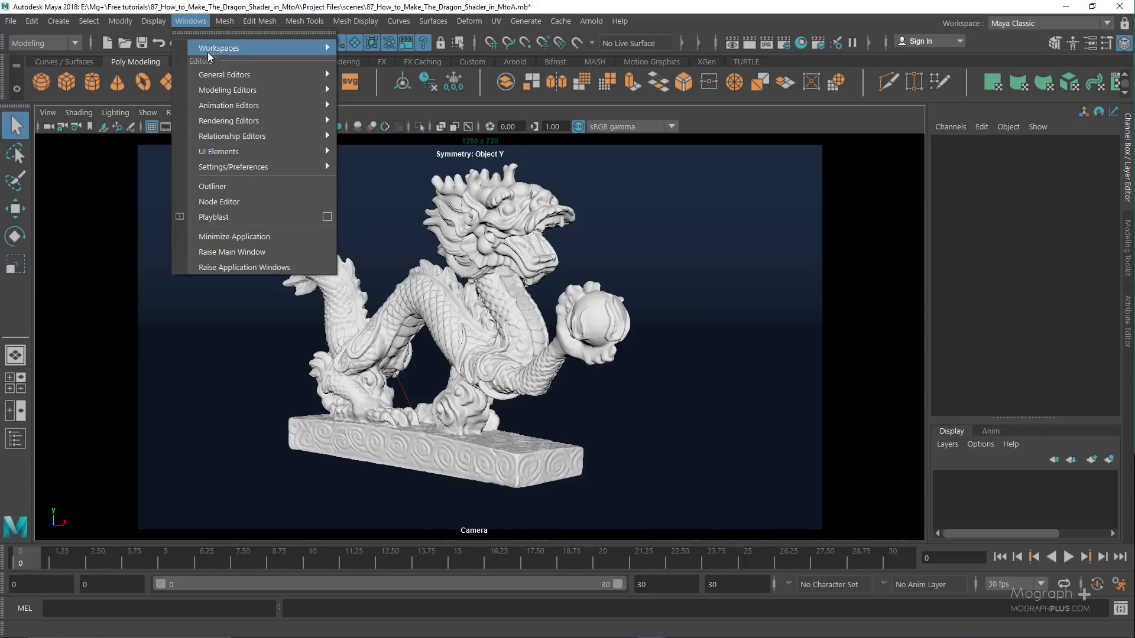
mouse_move(261, 167)
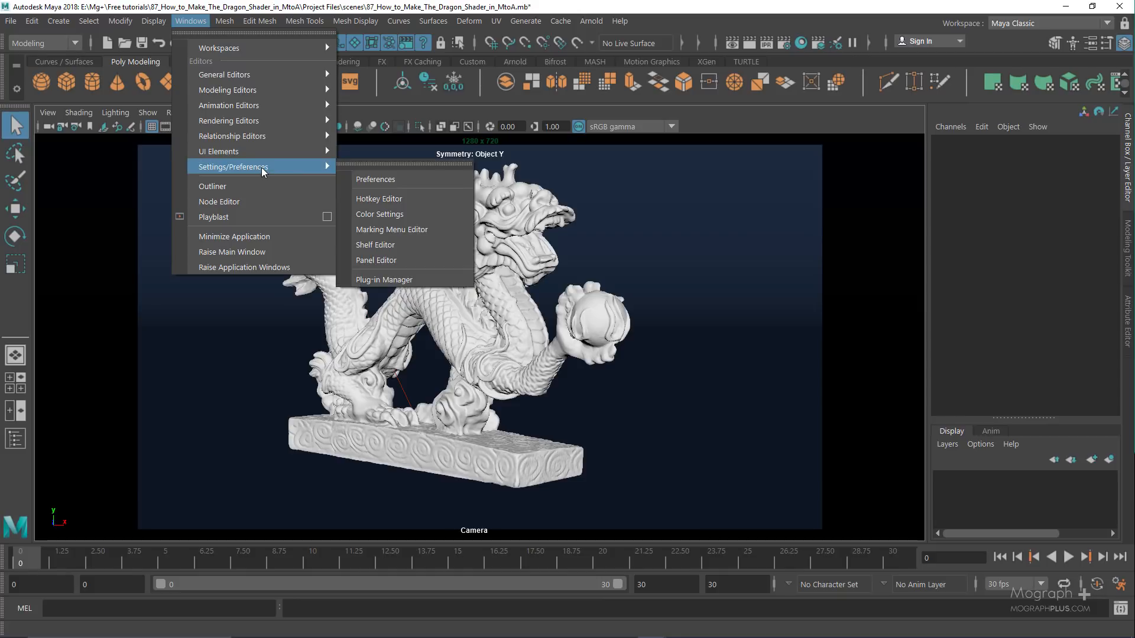
click(410, 179)
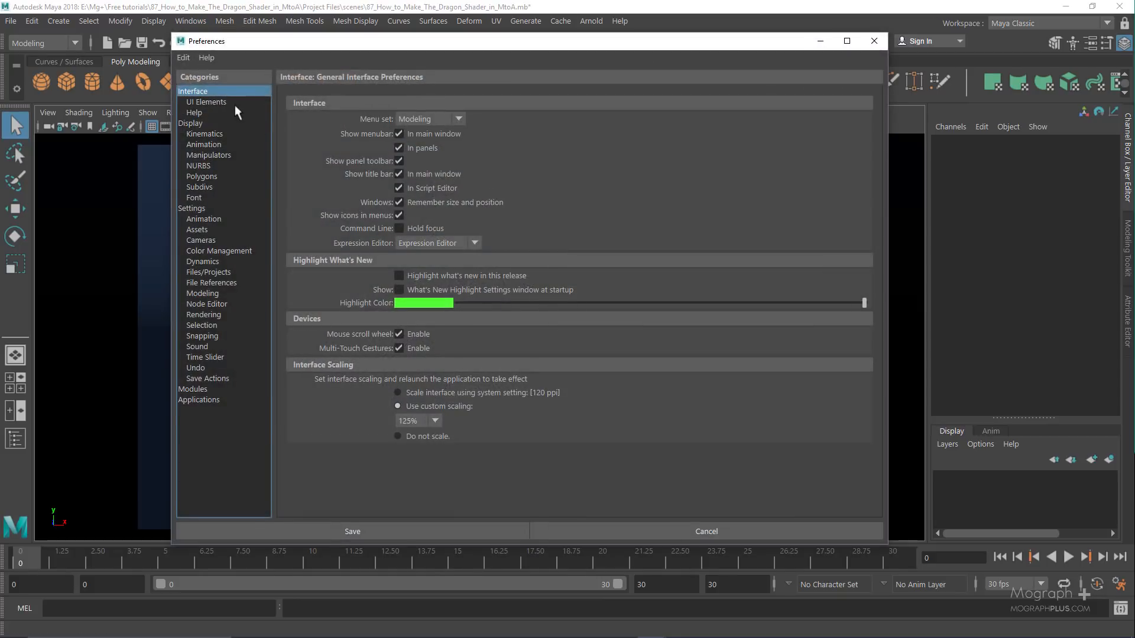
click(411, 132)
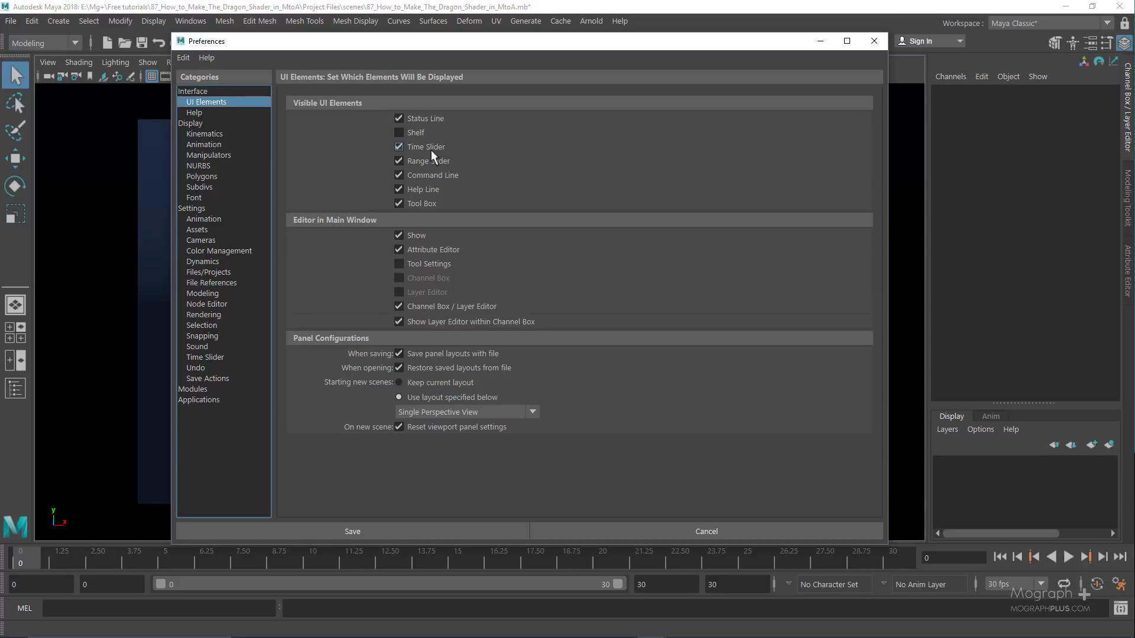
click(431, 149)
click(436, 161)
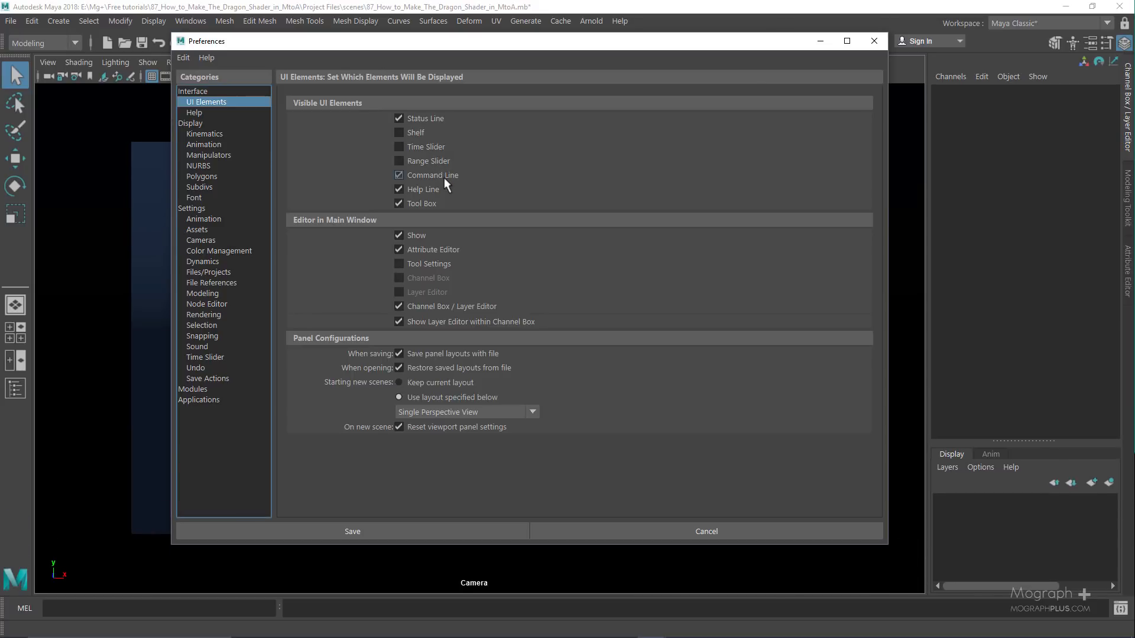
click(444, 178)
click(439, 191)
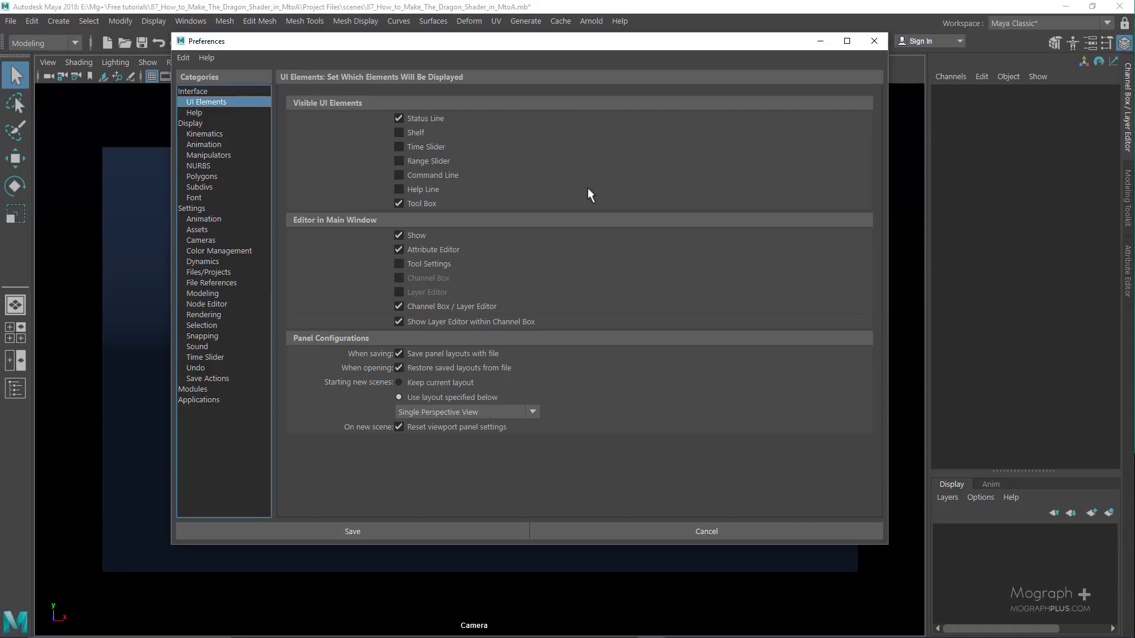
click(873, 41)
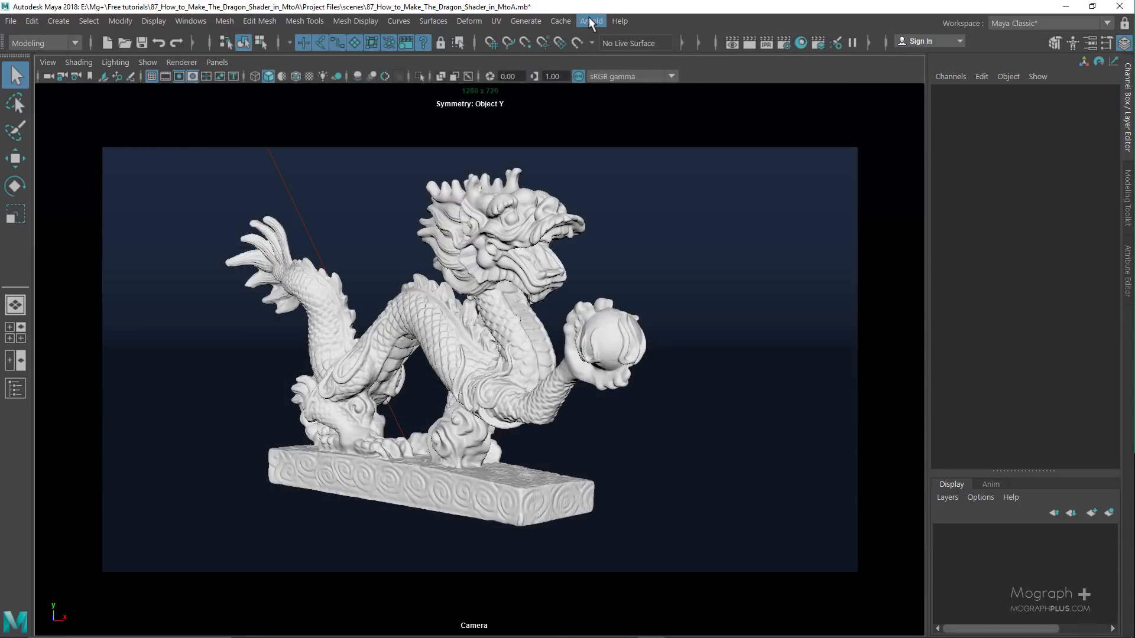
- Dock the Arnold RenderView above the viewport, enlarge its render area, and show the Outliner beside them
click(590, 21)
click(617, 64)
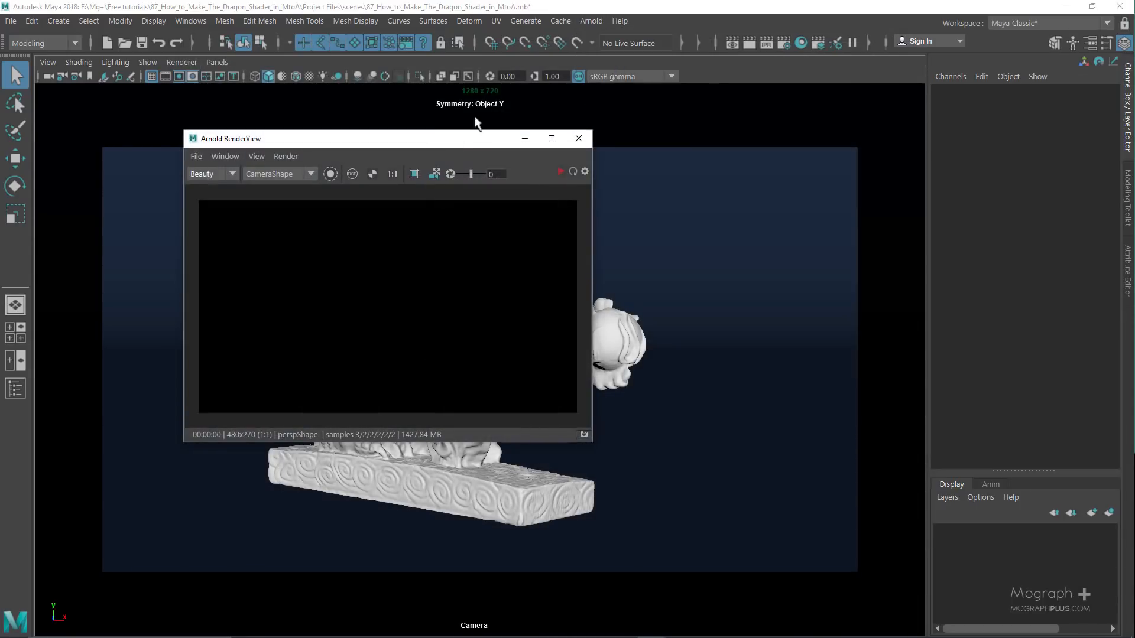
drag(442, 138, 477, 54)
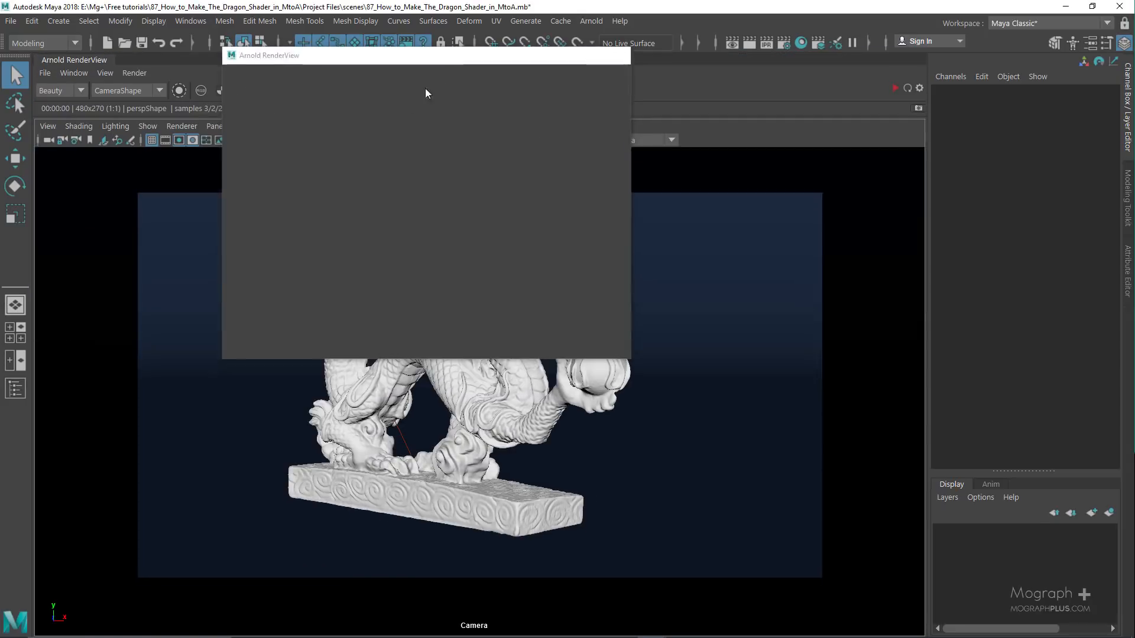
click(16, 390)
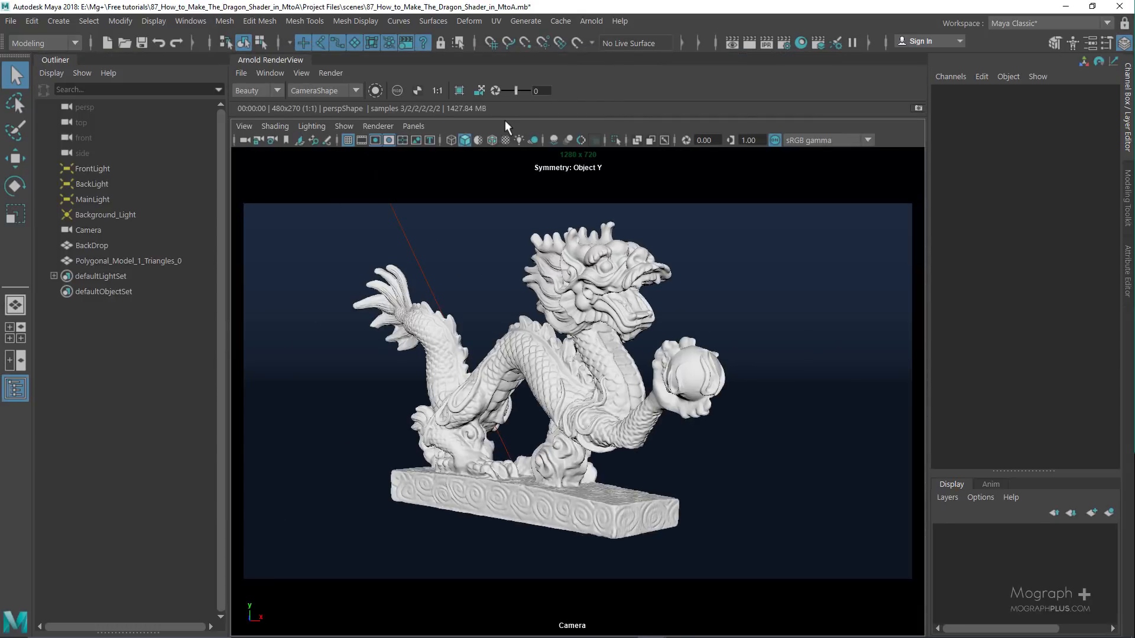
drag(507, 119, 521, 314)
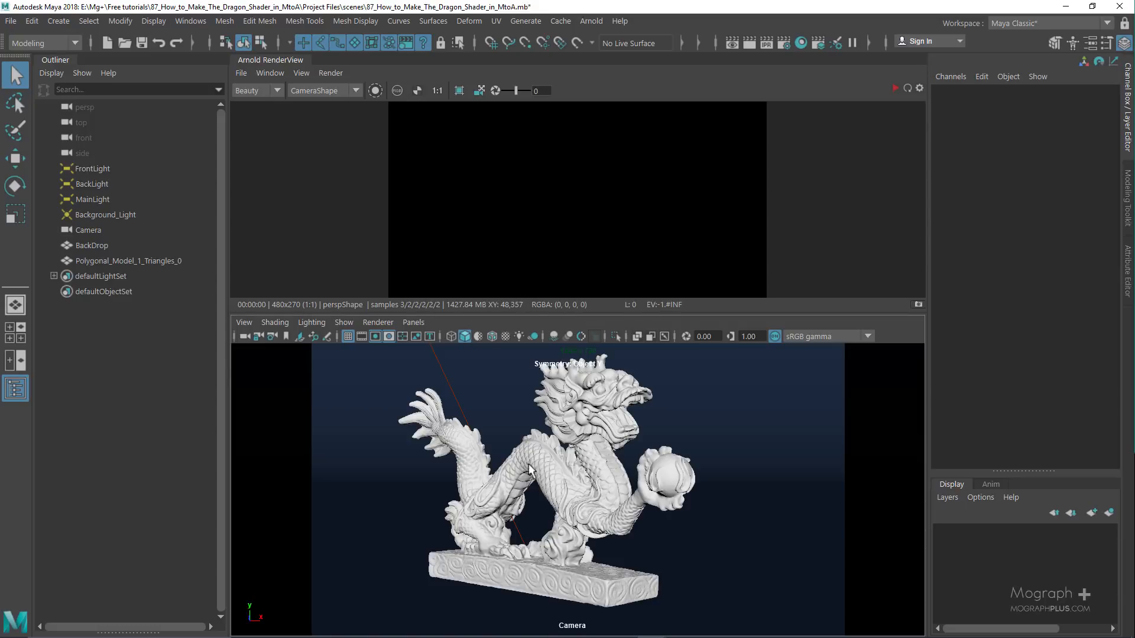
- Start an interactive Arnold render through CameraShape and enlarge the render area to fit the whole frame
click(515, 501)
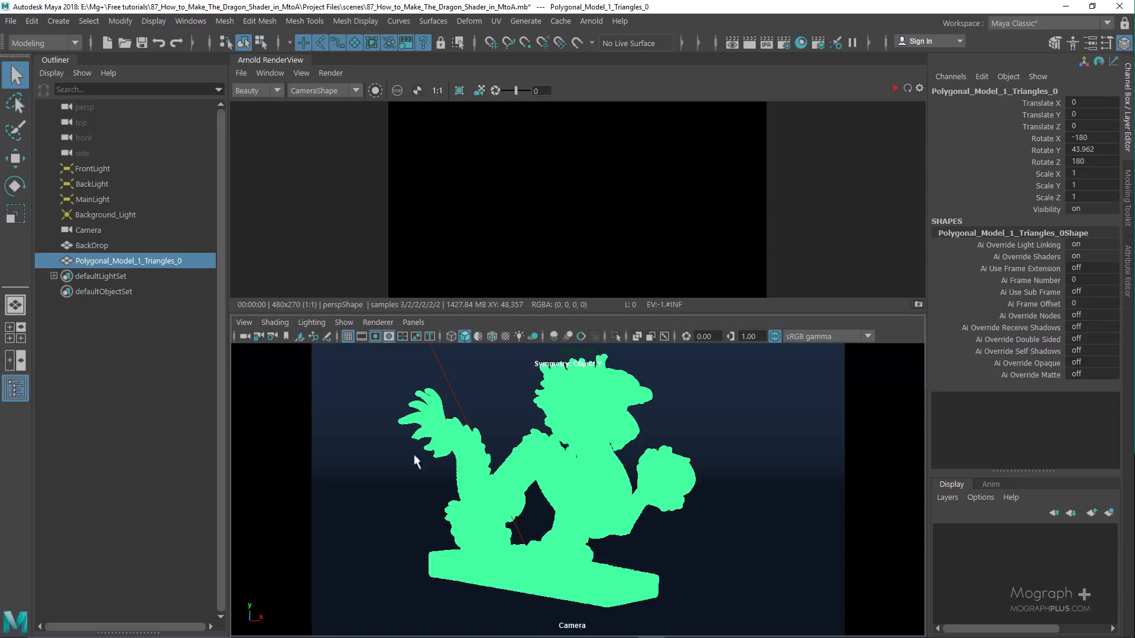
click(348, 410)
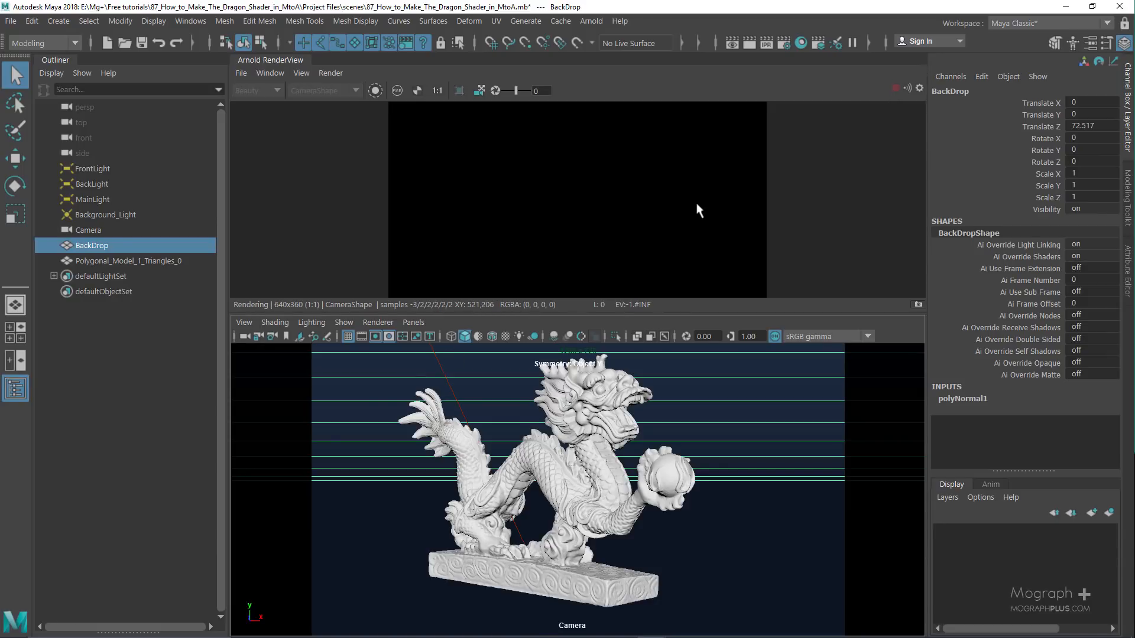
click(331, 73)
click(331, 72)
click(302, 73)
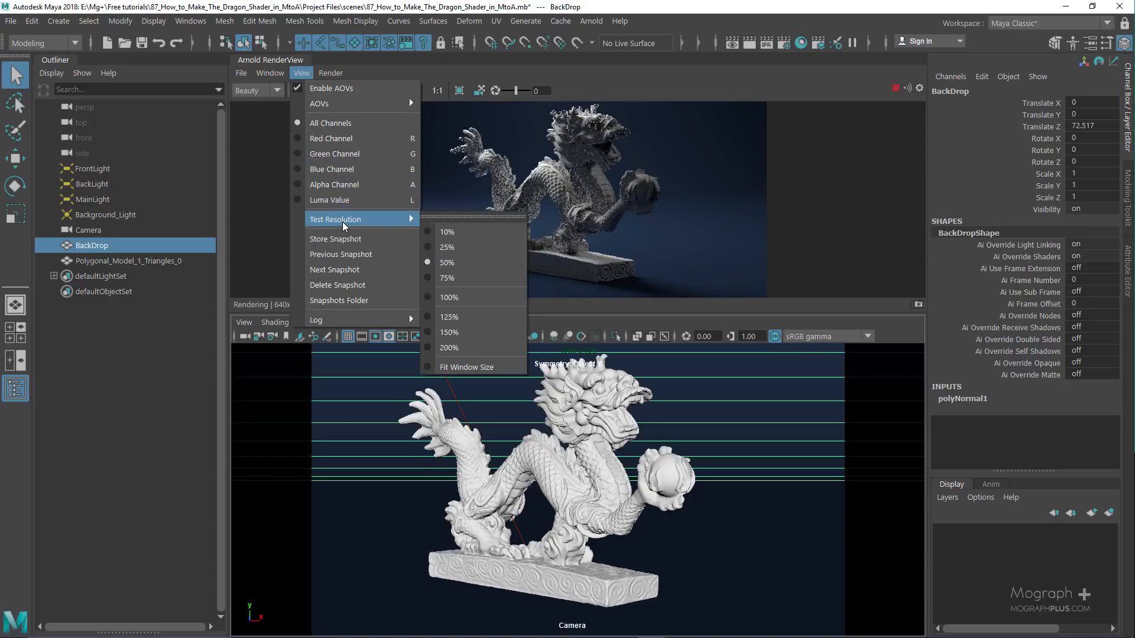
click(767, 206)
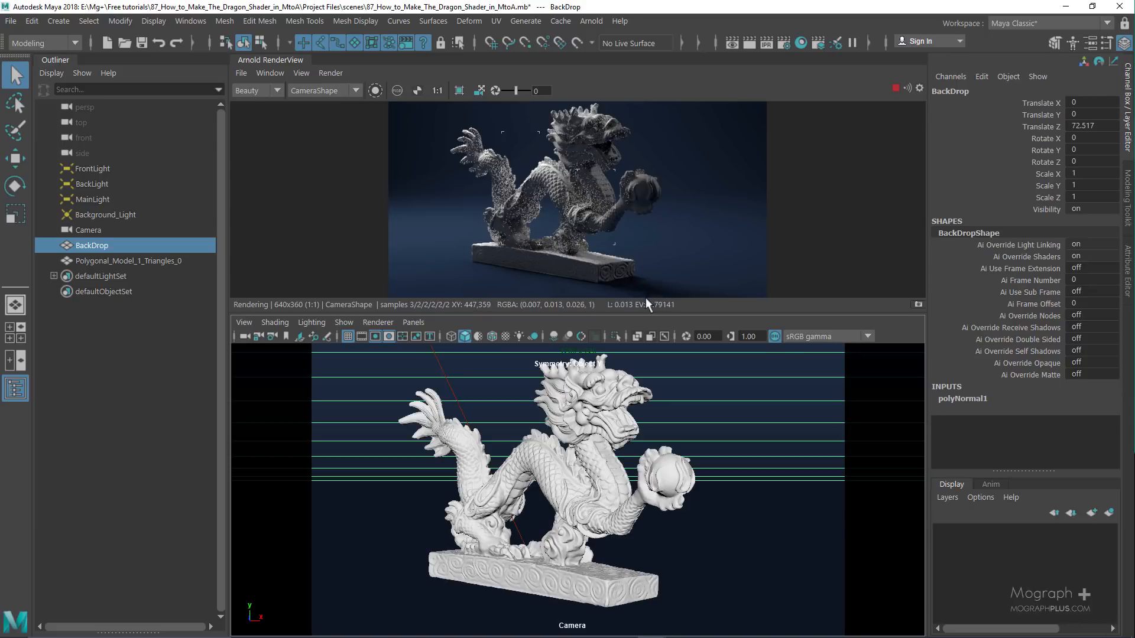
drag(627, 315, 627, 344)
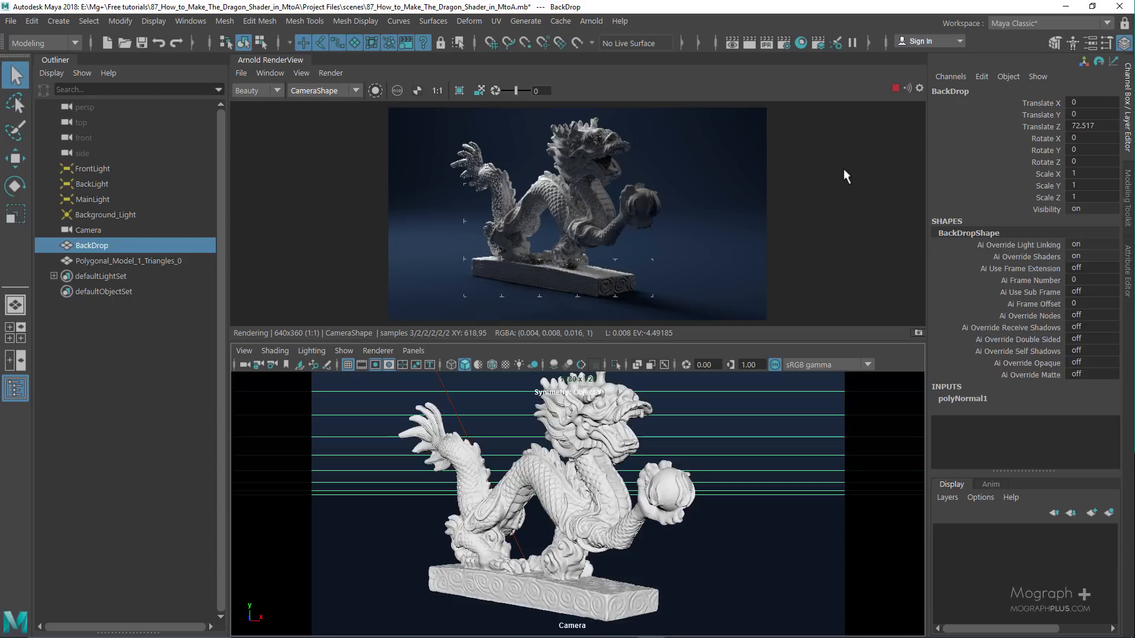
- Switch the viewport to the persp camera and stop the interactive render
click(422, 356)
mouse_move(526, 368)
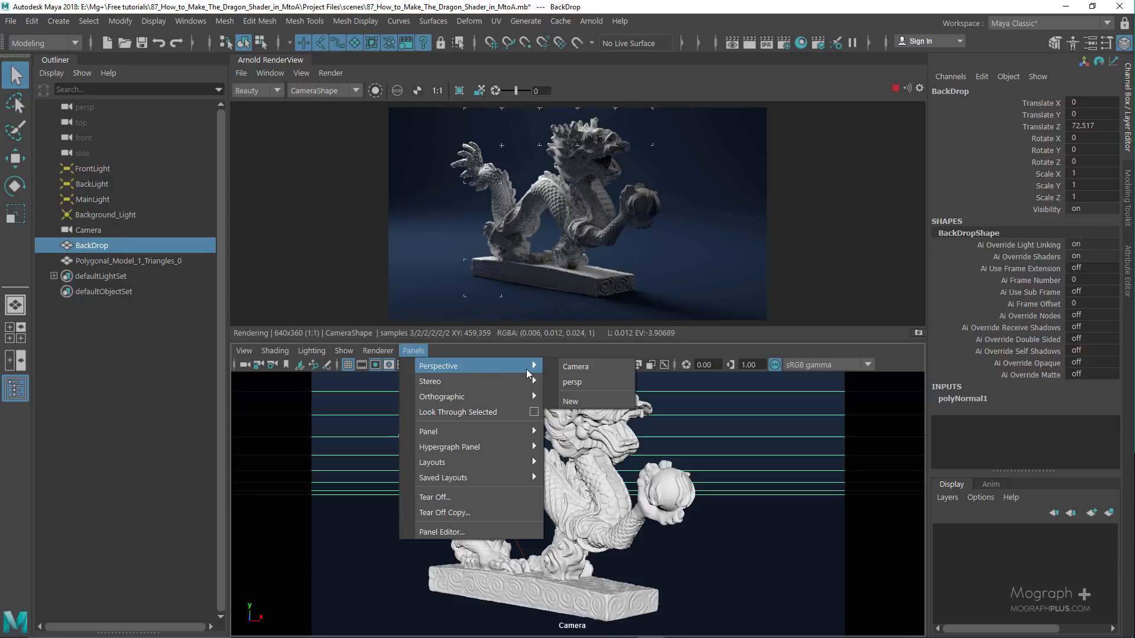
click(578, 385)
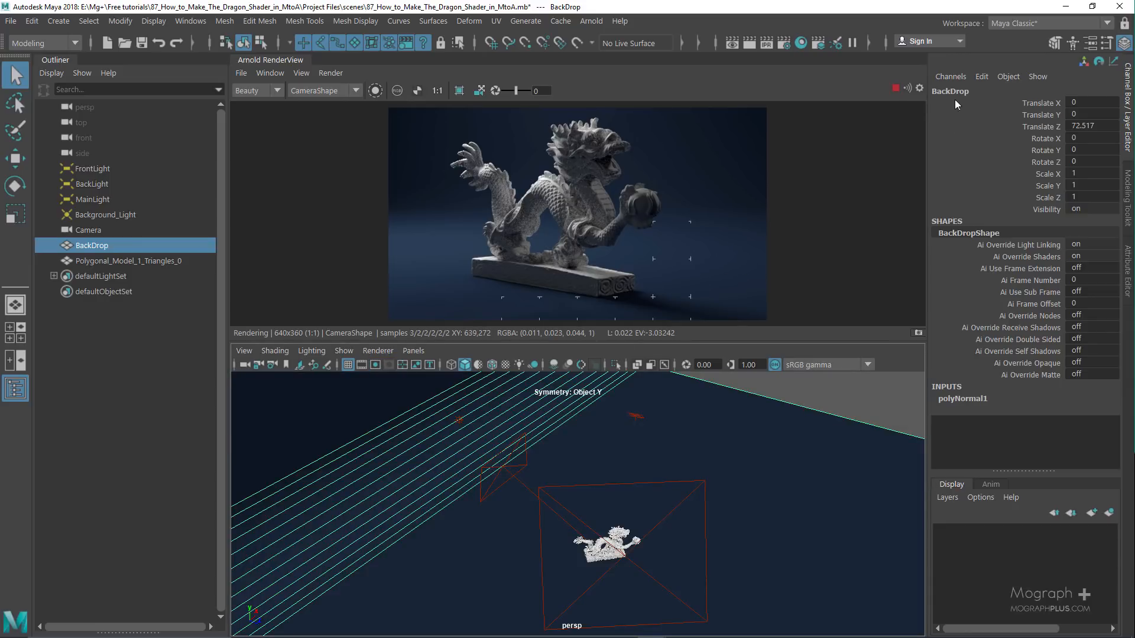
click(895, 88)
- Examine the placement and settings of MainLight, BackLight and FrontLight around the dragon
click(100, 199)
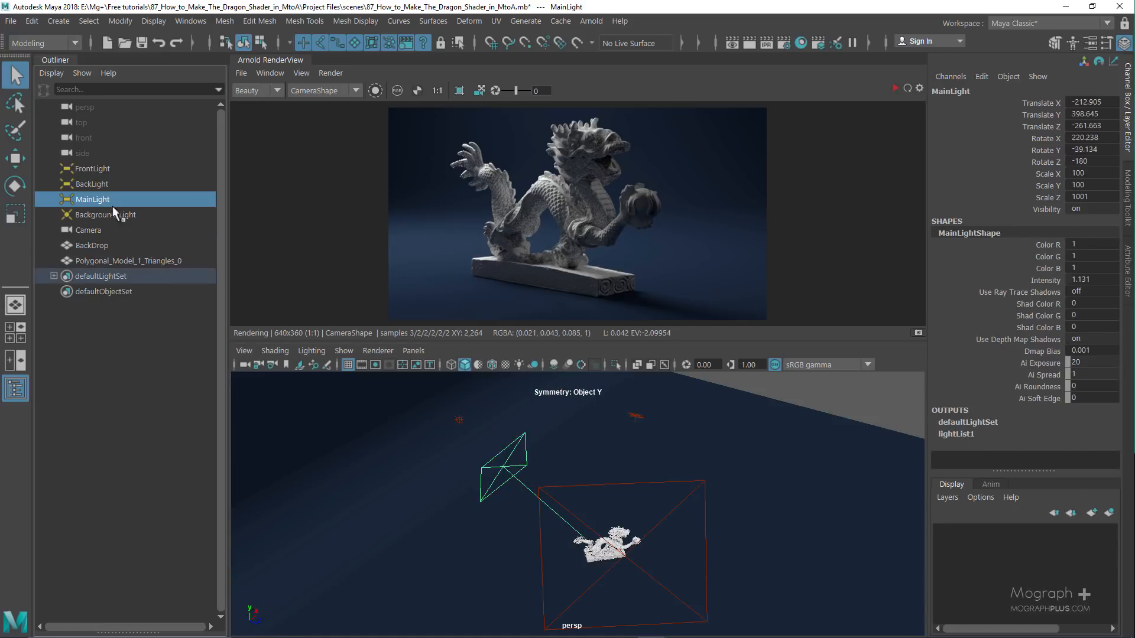
alt+drag(633, 431, 603, 385)
drag(588, 343, 611, 325)
alt+drag(611, 433, 626, 433)
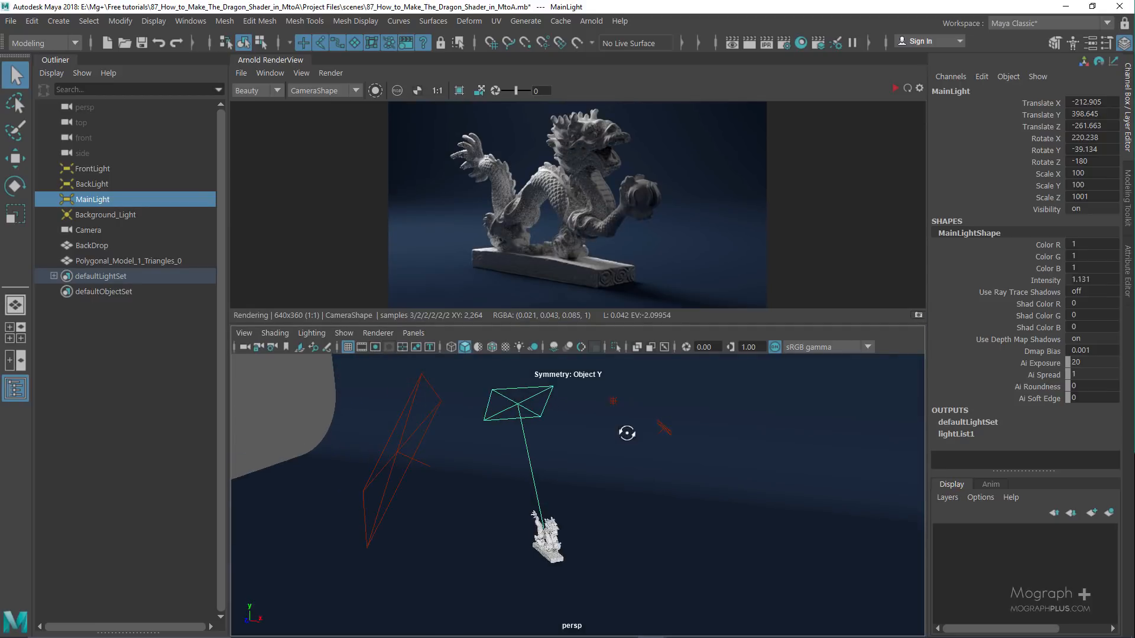
click(104, 182)
alt+drag(592, 450, 526, 444)
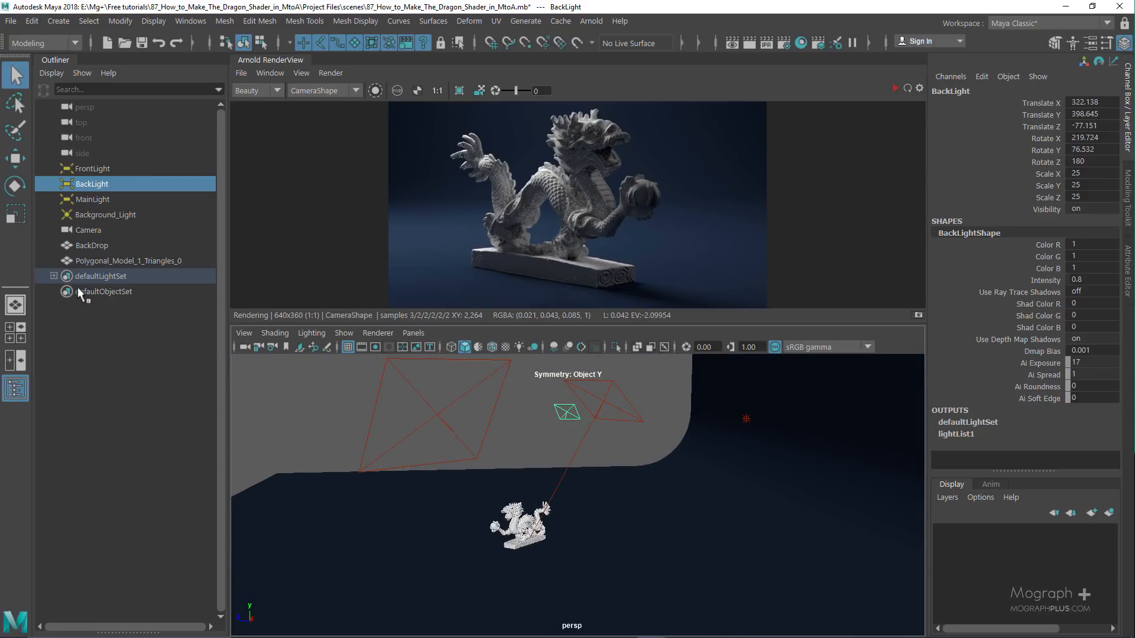
click(103, 171)
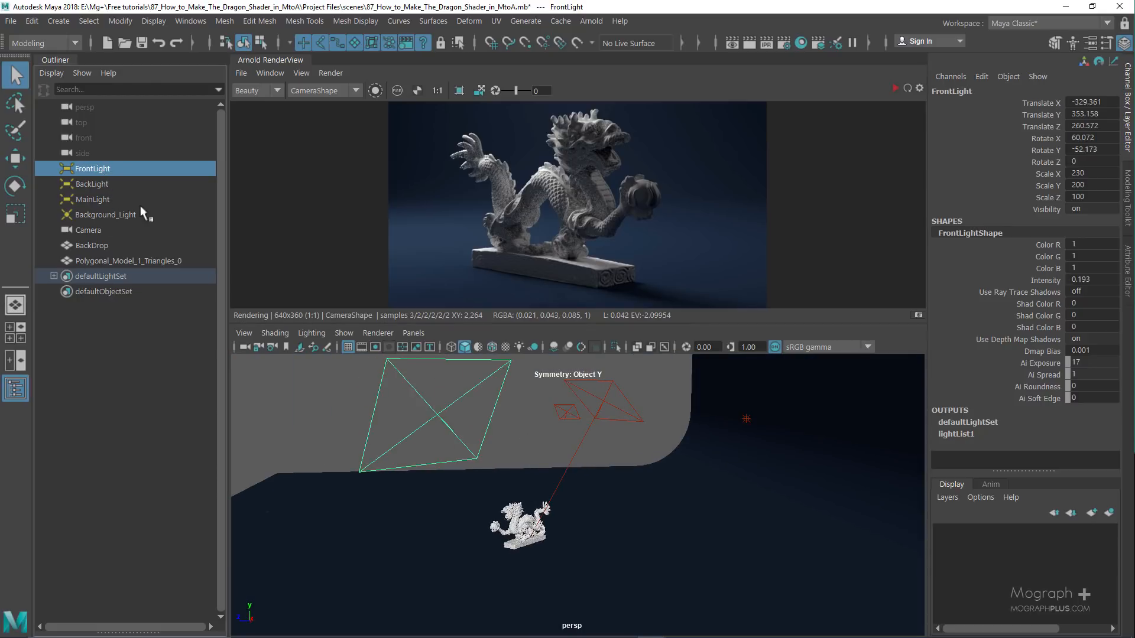
mouse_move(528, 445)
alt+mouse_down()
mouse_move(573, 416)
mouse_move(526, 436)
alt+mouse_up()
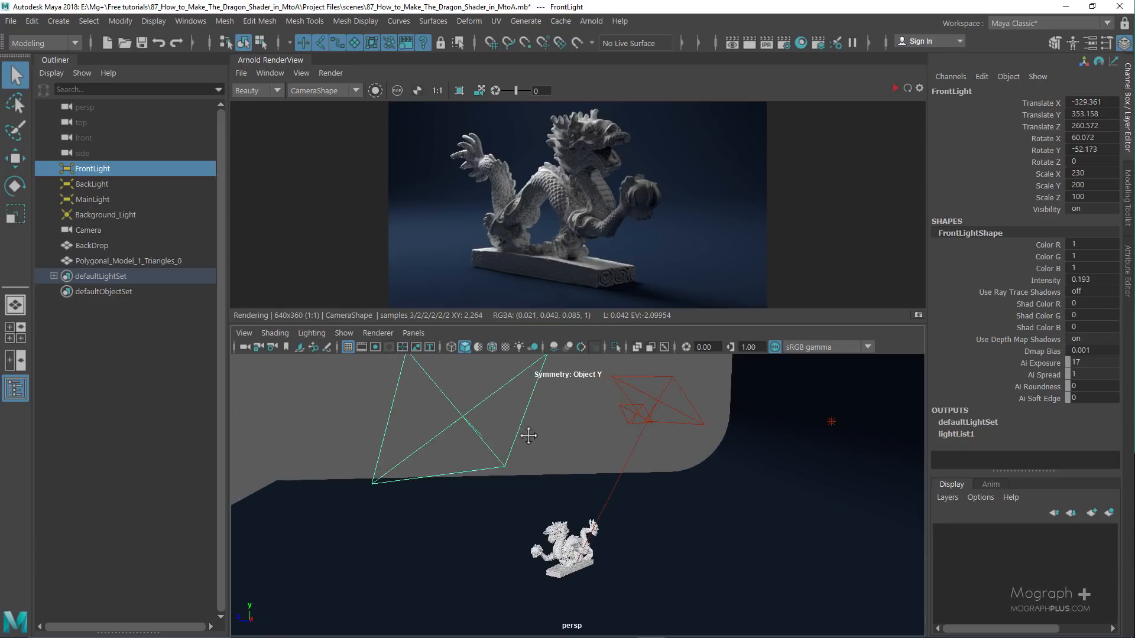
- Examine Background_Light's attributes, including its radius, and its placement in the scene
click(133, 218)
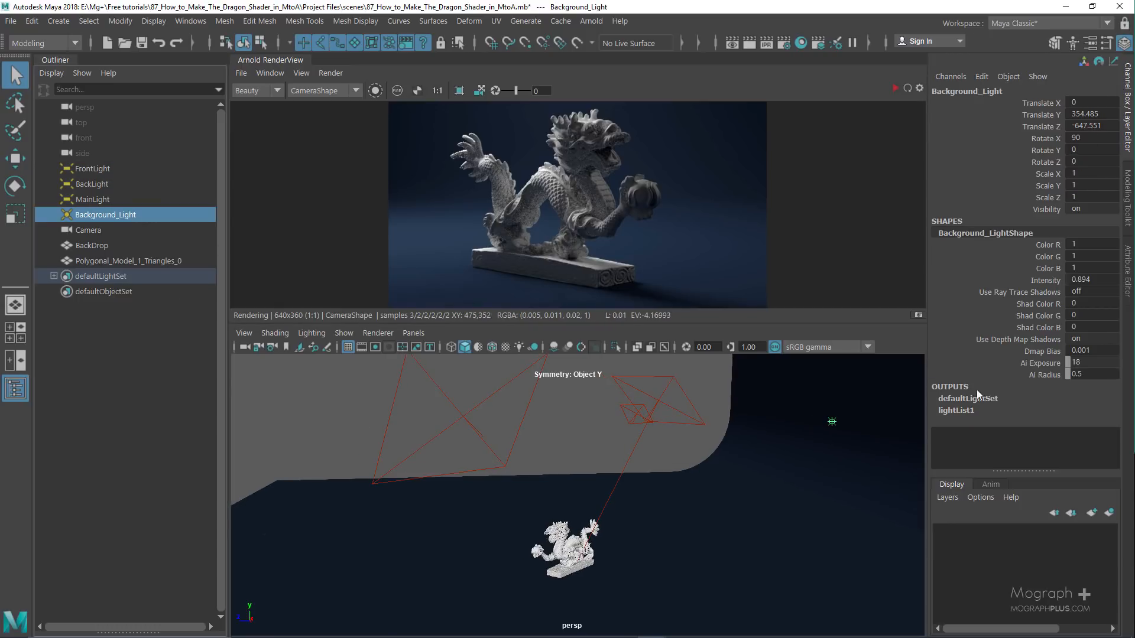
click(1124, 290)
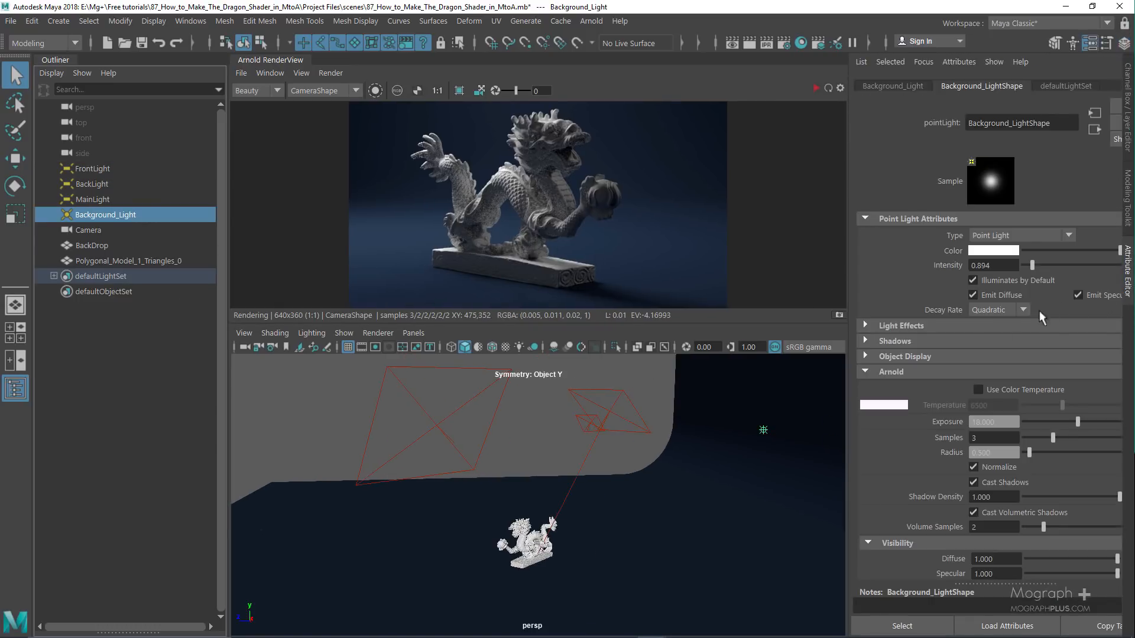
double_click(1001, 453)
alt+drag(705, 436, 405, 353)
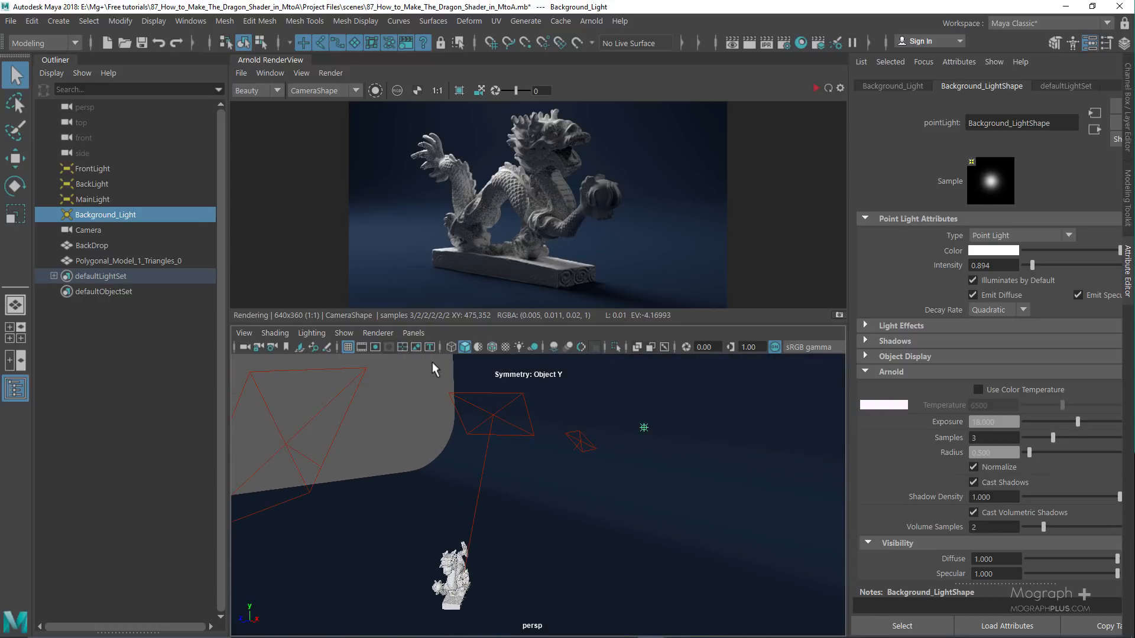
- Open Arnold's Light Manager below the render and restart the interactive render in an enlarged render area
click(592, 22)
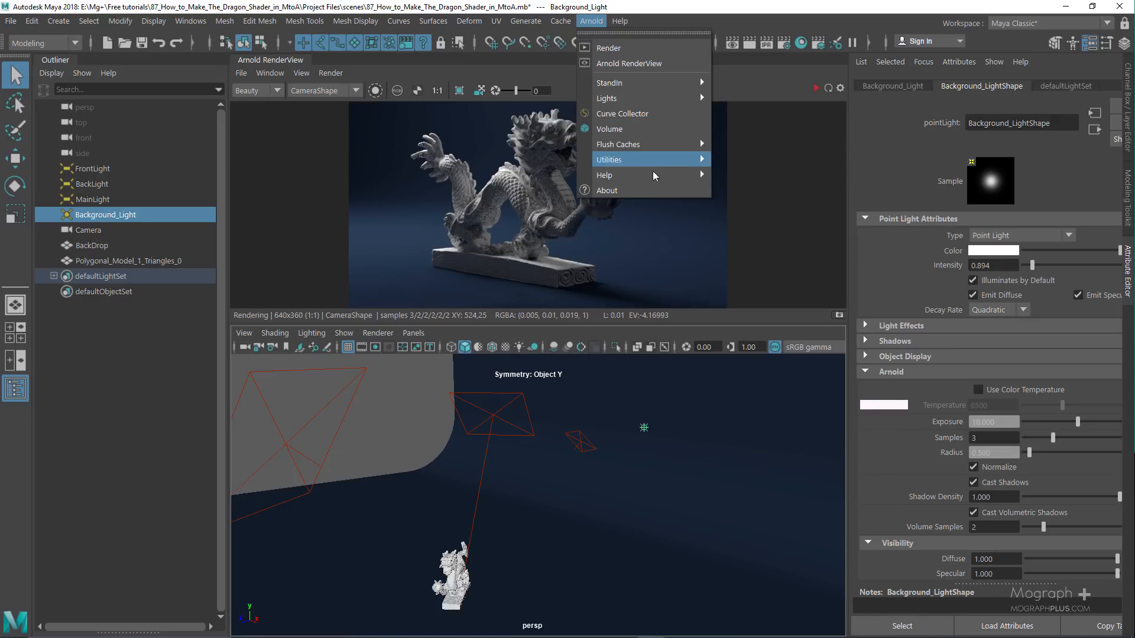
mouse_move(655, 162)
click(756, 234)
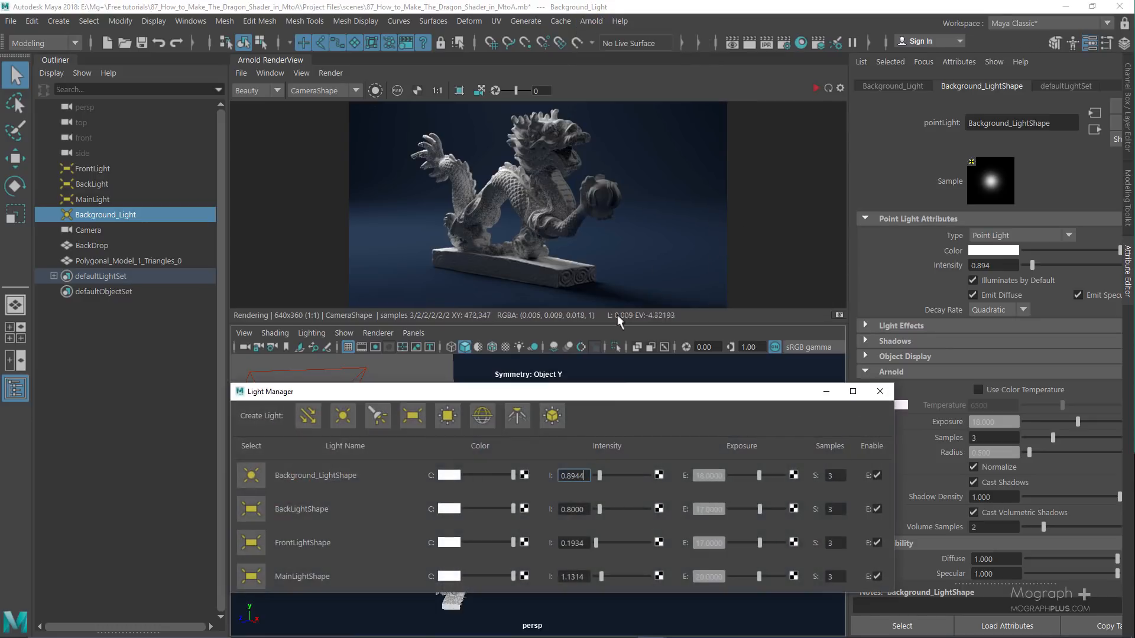
drag(619, 397, 614, 433)
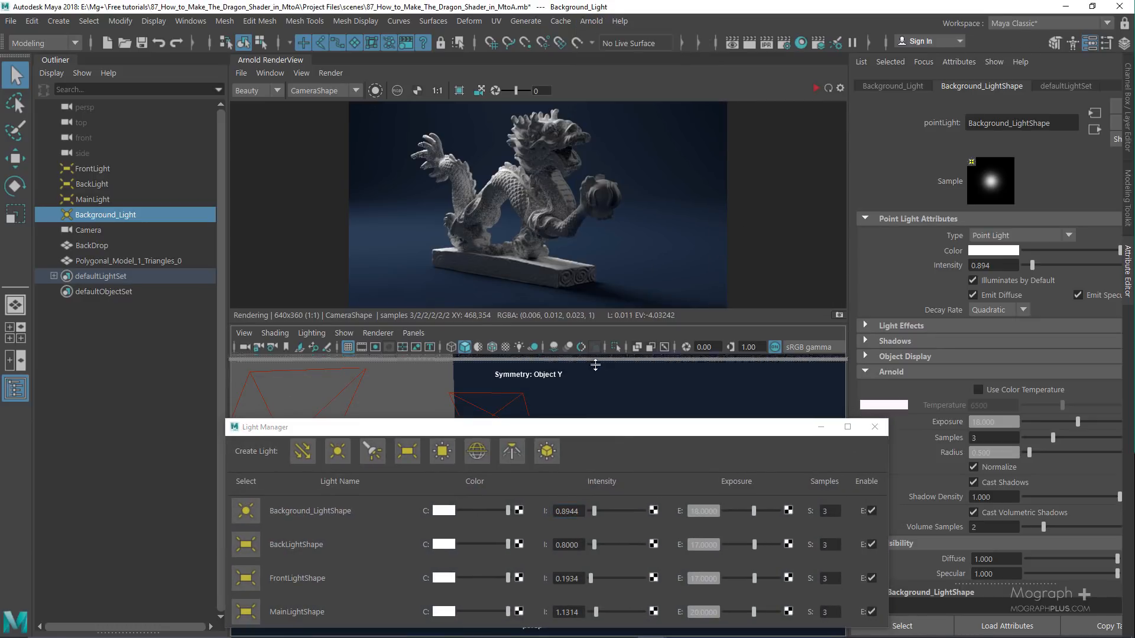
drag(595, 364, 594, 409)
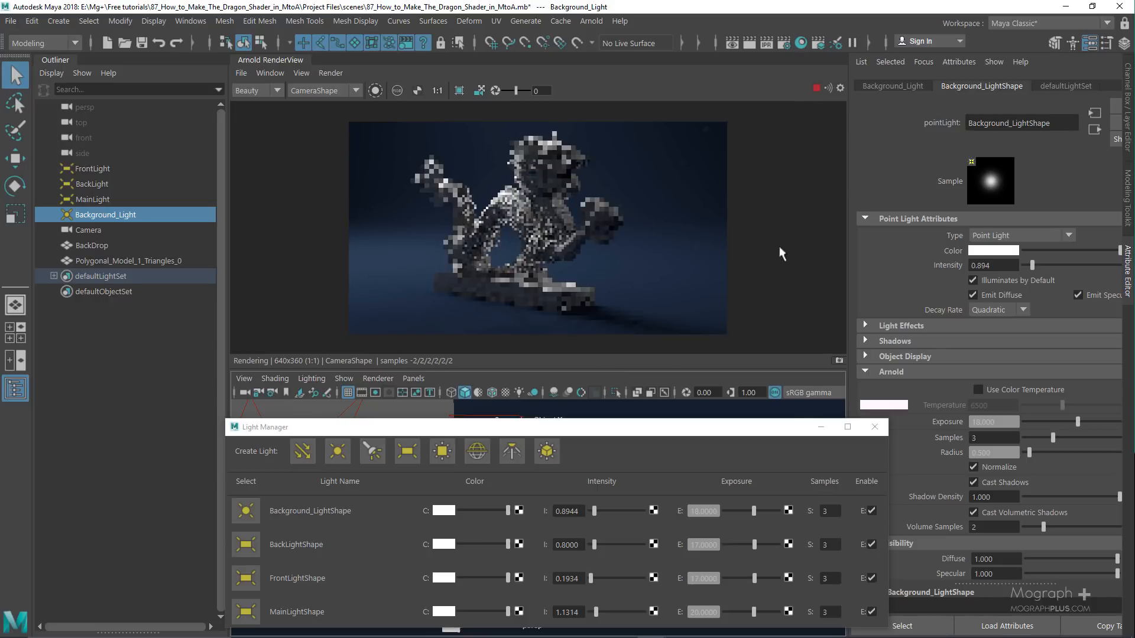
- Disable MainLight, FrontLight, BackLight and Background_Light in the Light Manager
click(872, 612)
click(872, 579)
click(871, 545)
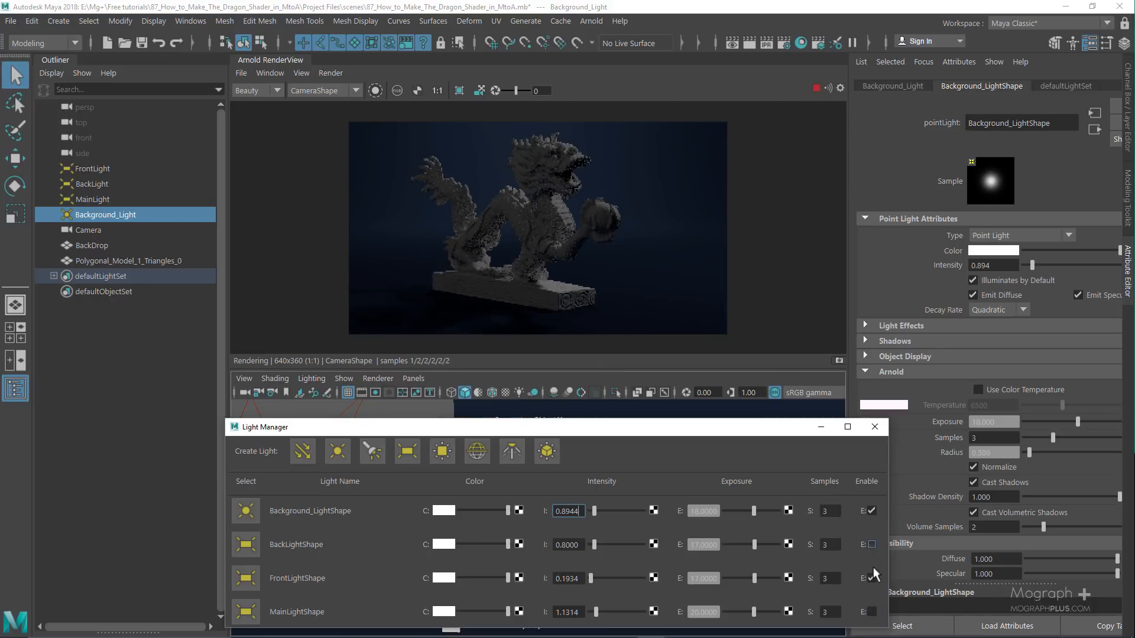
click(871, 511)
- Preview the individual contributions of MainLight, BackLight, FrontLight and Background_Light by enabling each alone and disabling it again
click(871, 612)
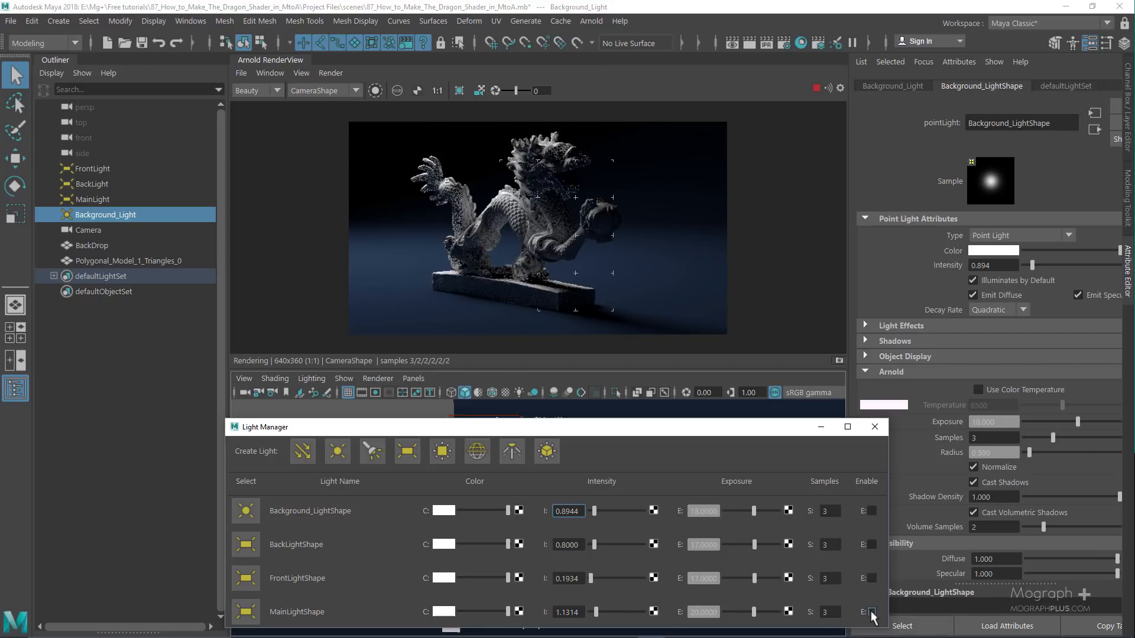
click(871, 613)
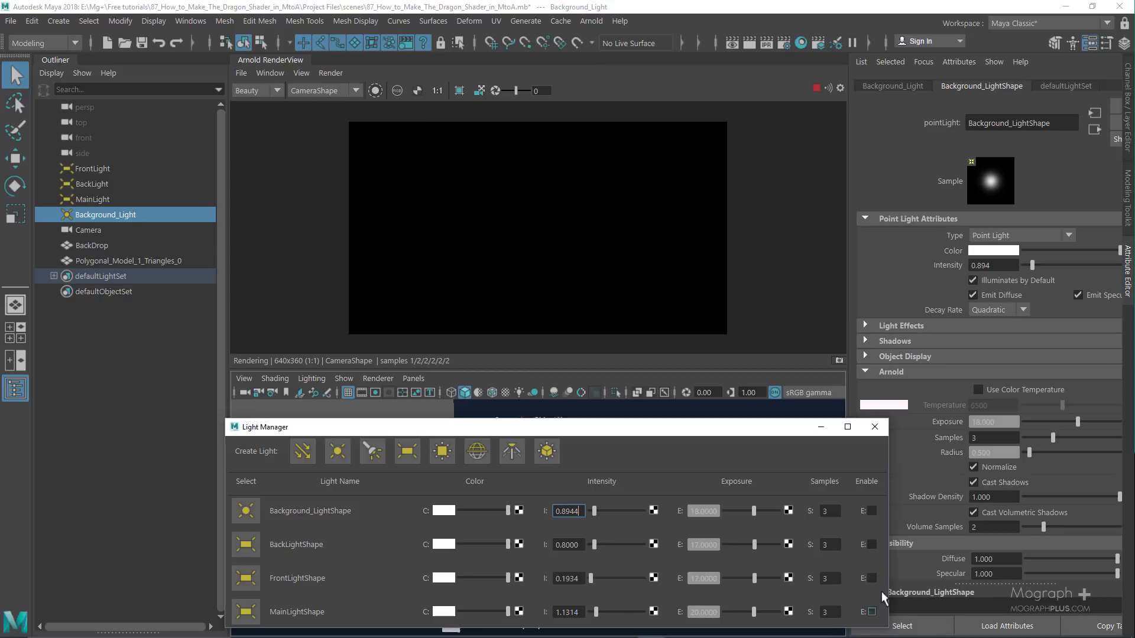
click(873, 543)
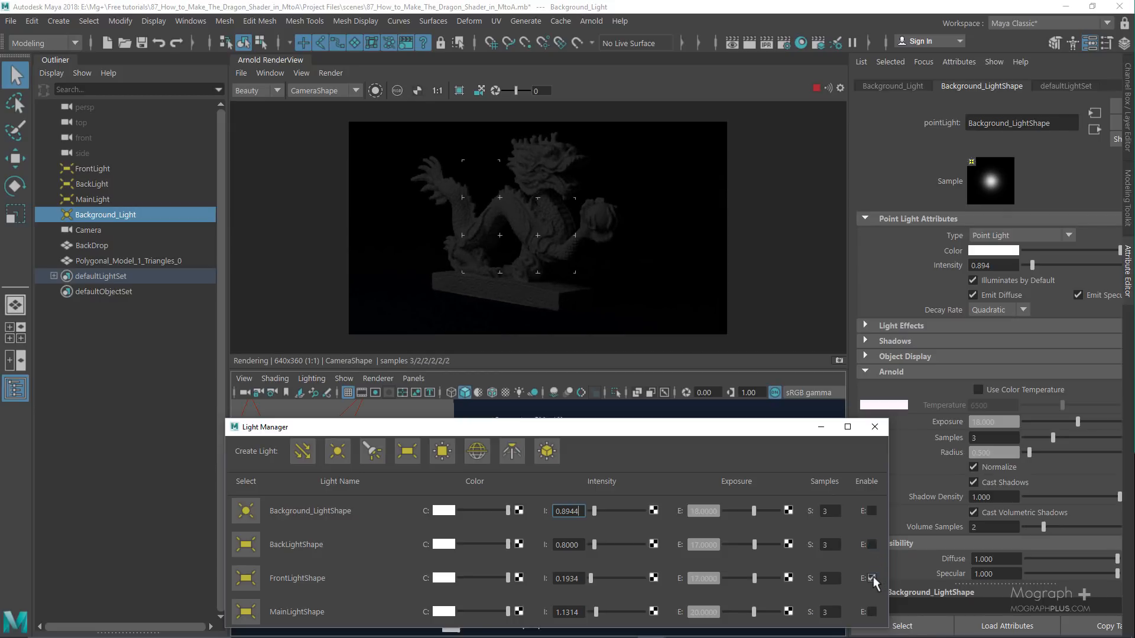
click(873, 510)
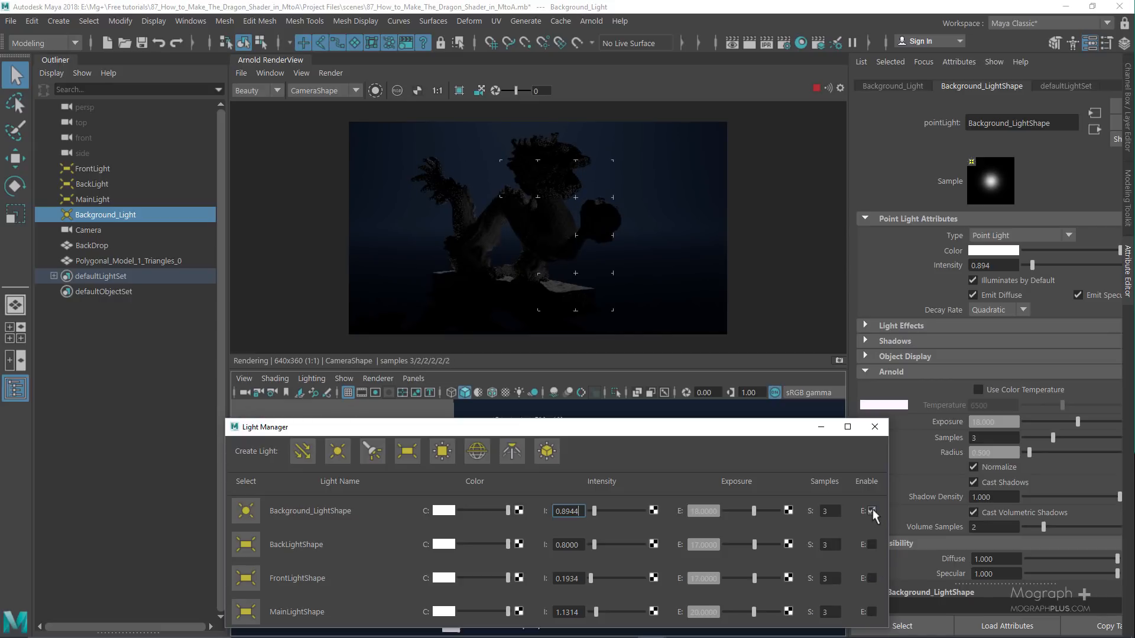
click(872, 511)
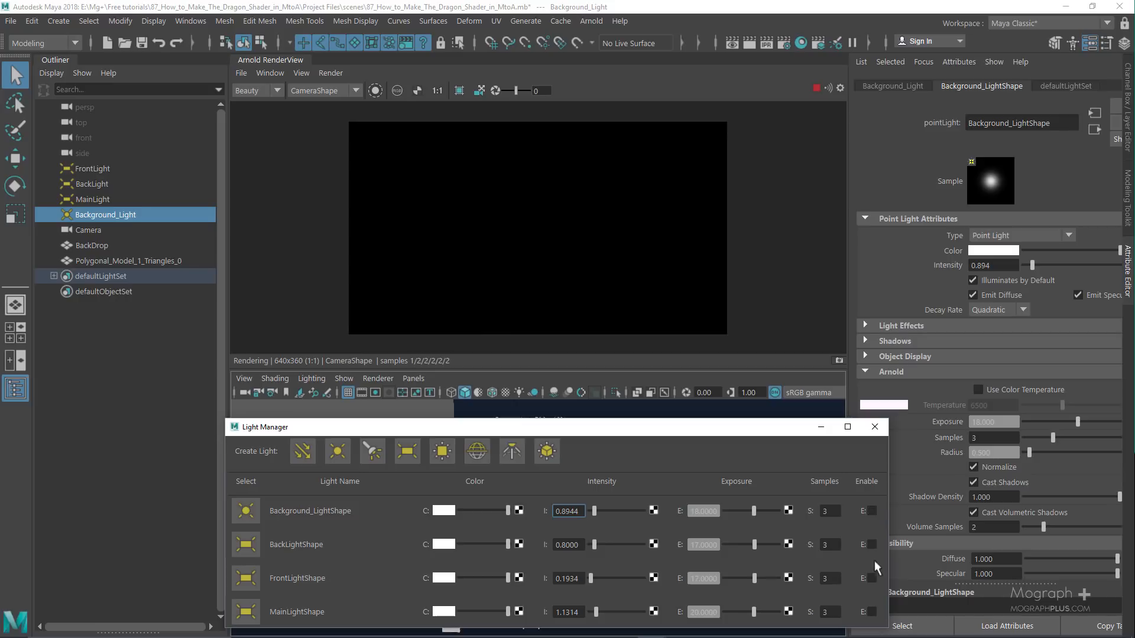
- Re-enable MainLight, BackLight, FrontLight and Background_Light, and close the Light Manager
click(872, 612)
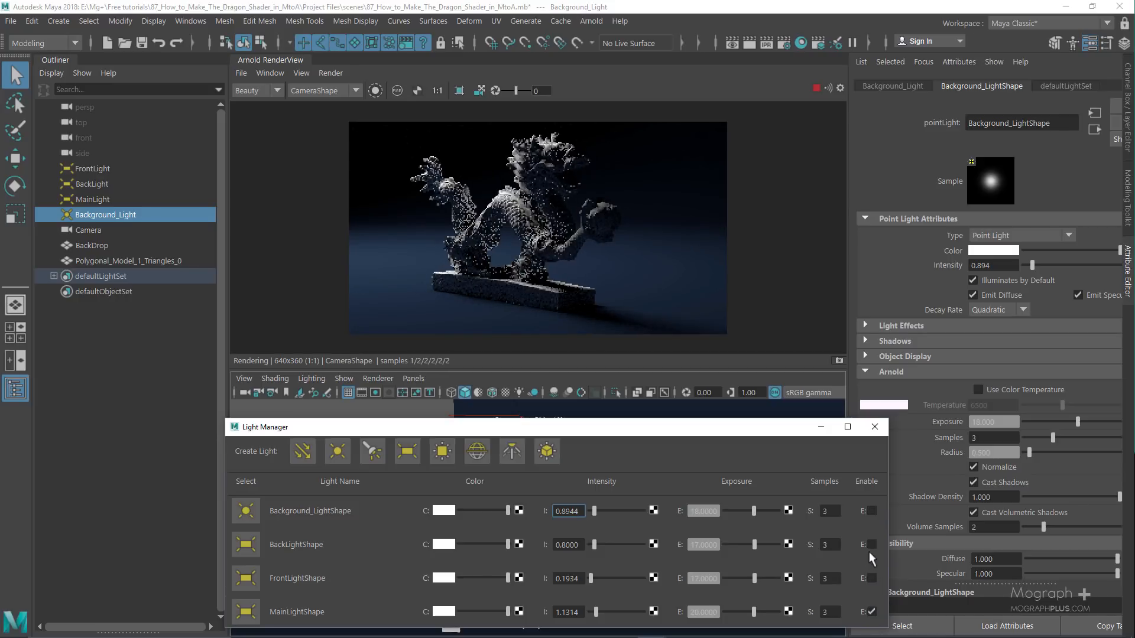
click(871, 544)
click(871, 578)
click(870, 510)
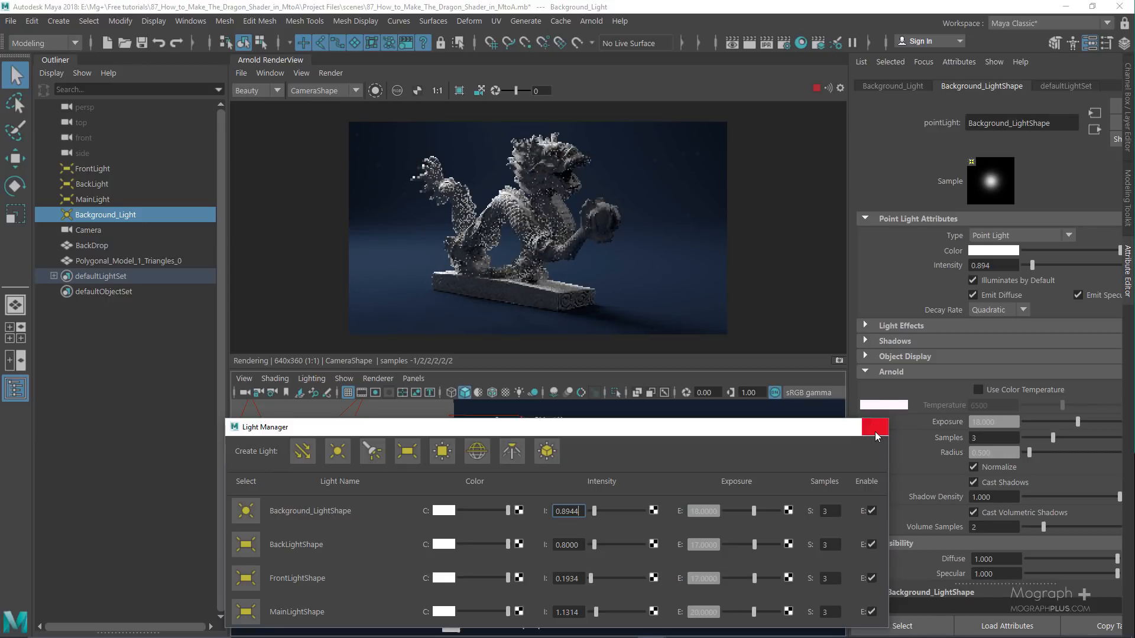
click(875, 426)
- Switch the viewport below the render from persp to Camera and enlarge it slightly
click(414, 379)
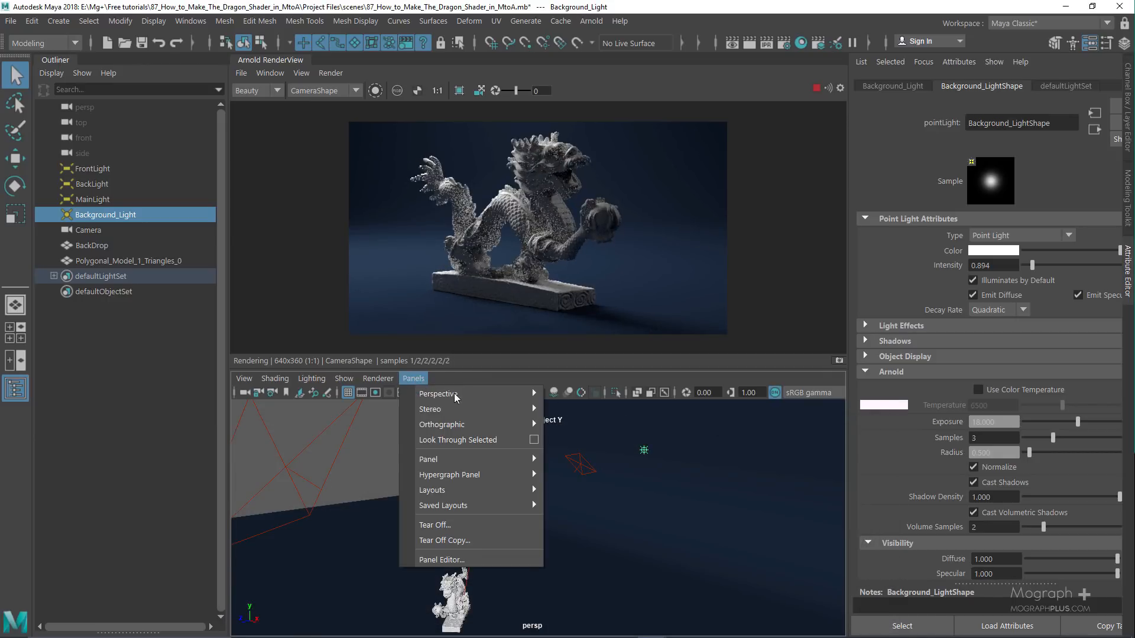
mouse_move(449, 393)
click(570, 393)
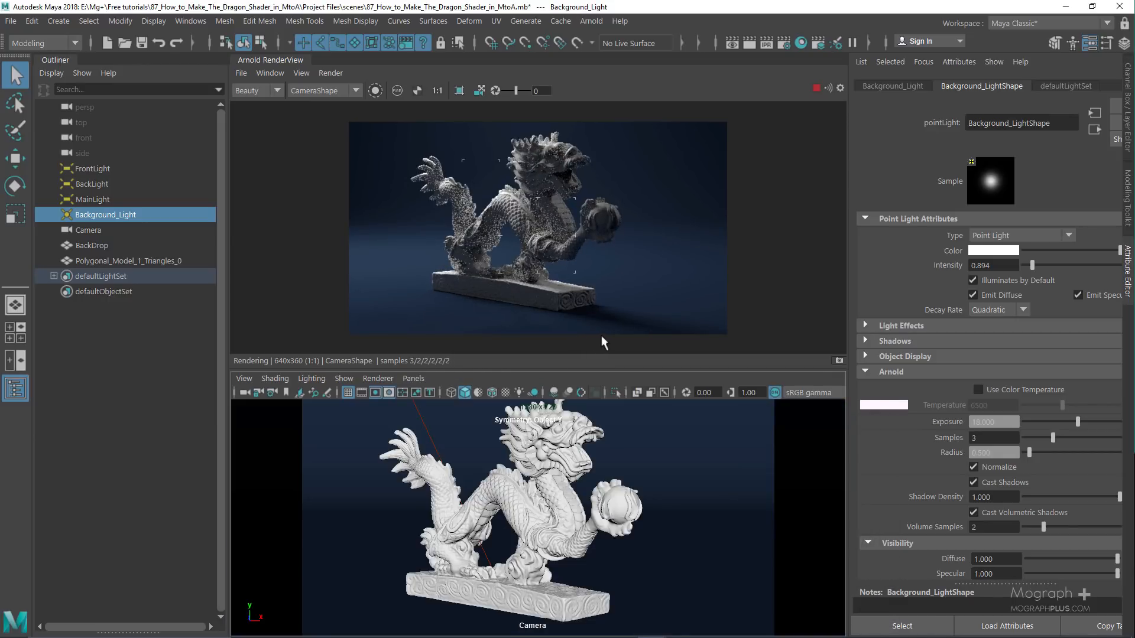
drag(549, 370, 620, 260)
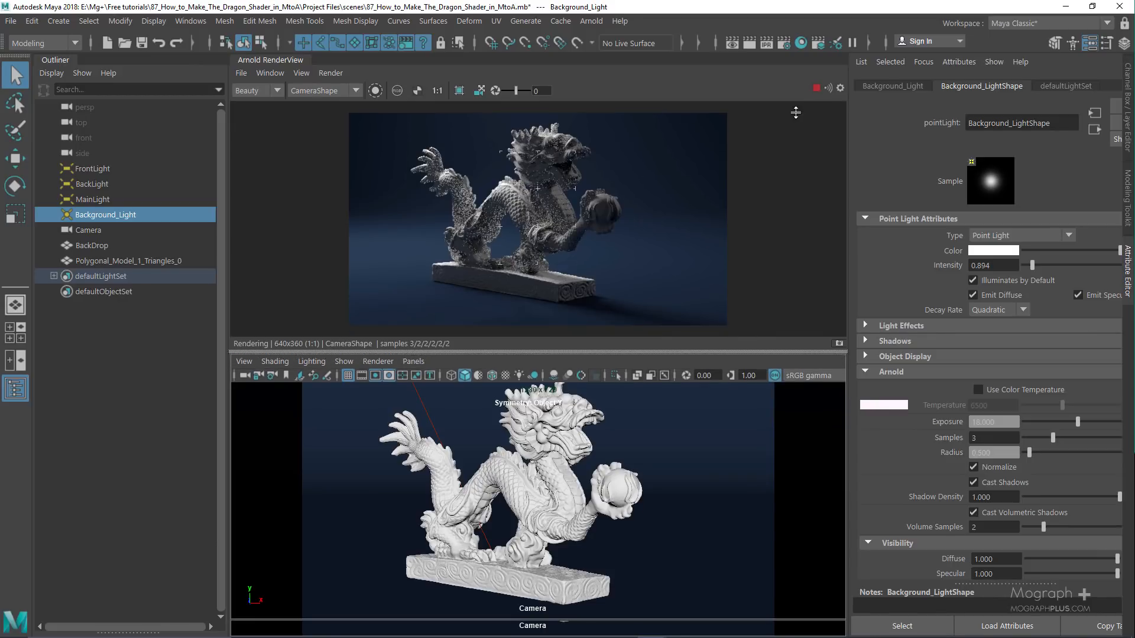
- Stop the interactive render and assign a new Arnold aiStandardSurface material to the dragon model
click(816, 88)
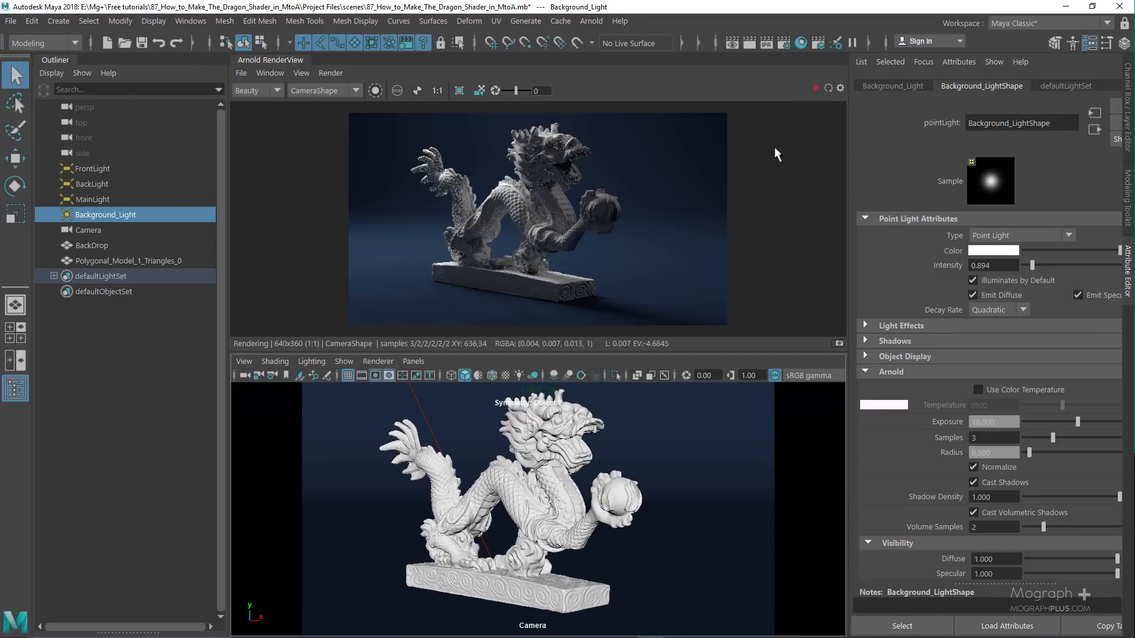
click(555, 494)
right_drag(554, 487, 554, 574)
click(417, 344)
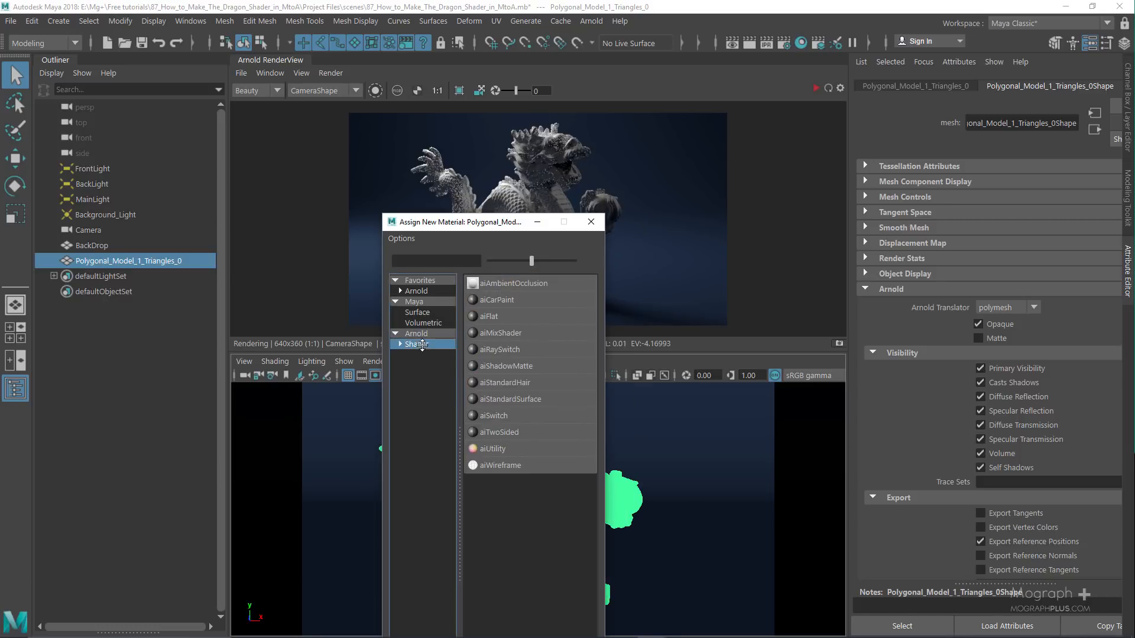
click(532, 401)
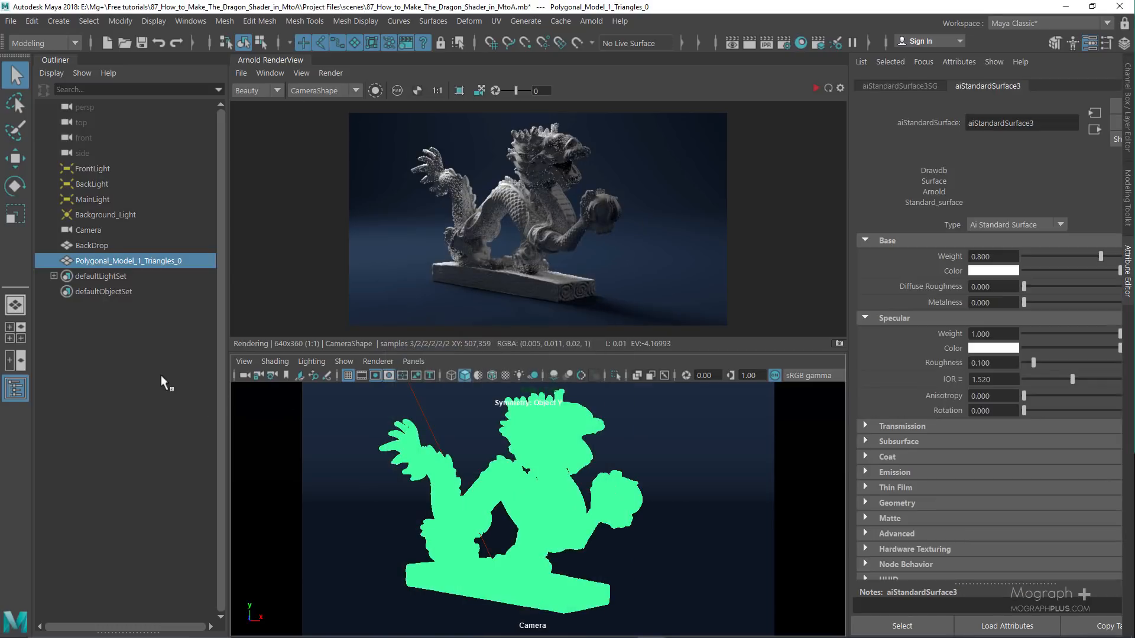
- With the Attribute Editor widened and the interactive render restarted, set the dragon material's base Weight to 0
click(161, 375)
click(168, 263)
drag(846, 302, 789, 290)
click(1081, 84)
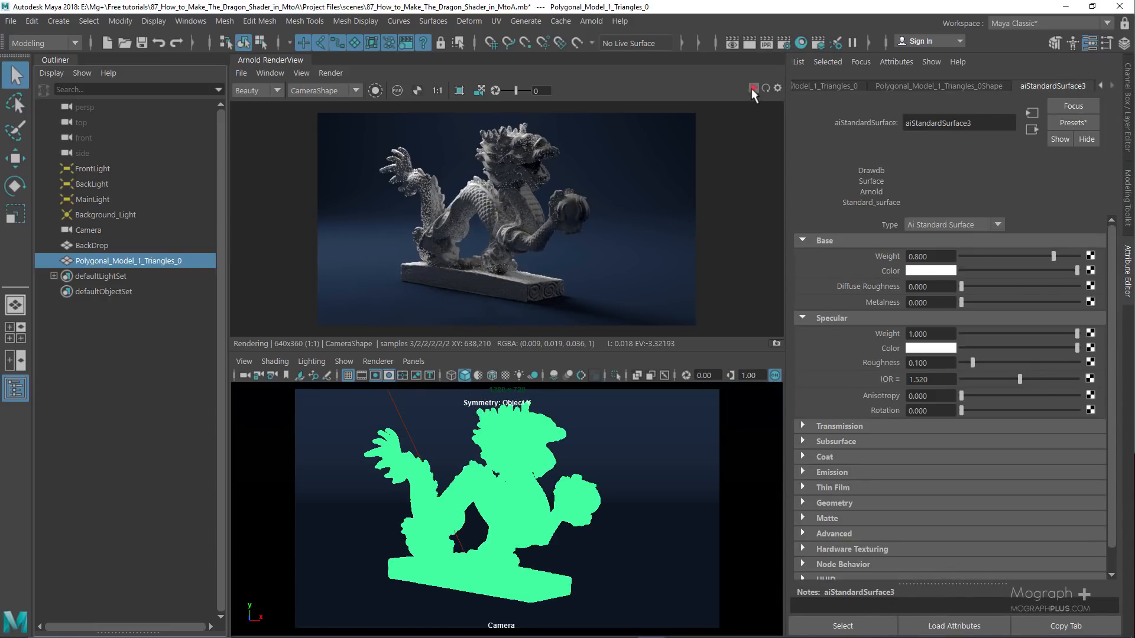
drag(1053, 256, 959, 256)
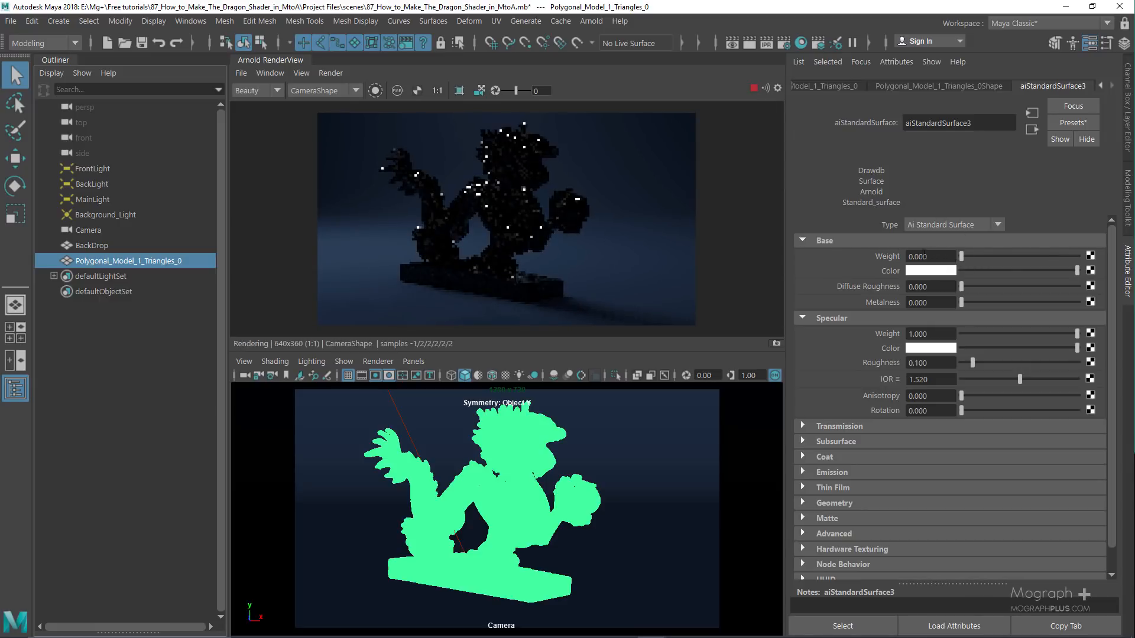
- Set the dragon material's specular Weight to 0.486 and specular Roughness to 0.458, and stop the render
drag(786, 275, 804, 279)
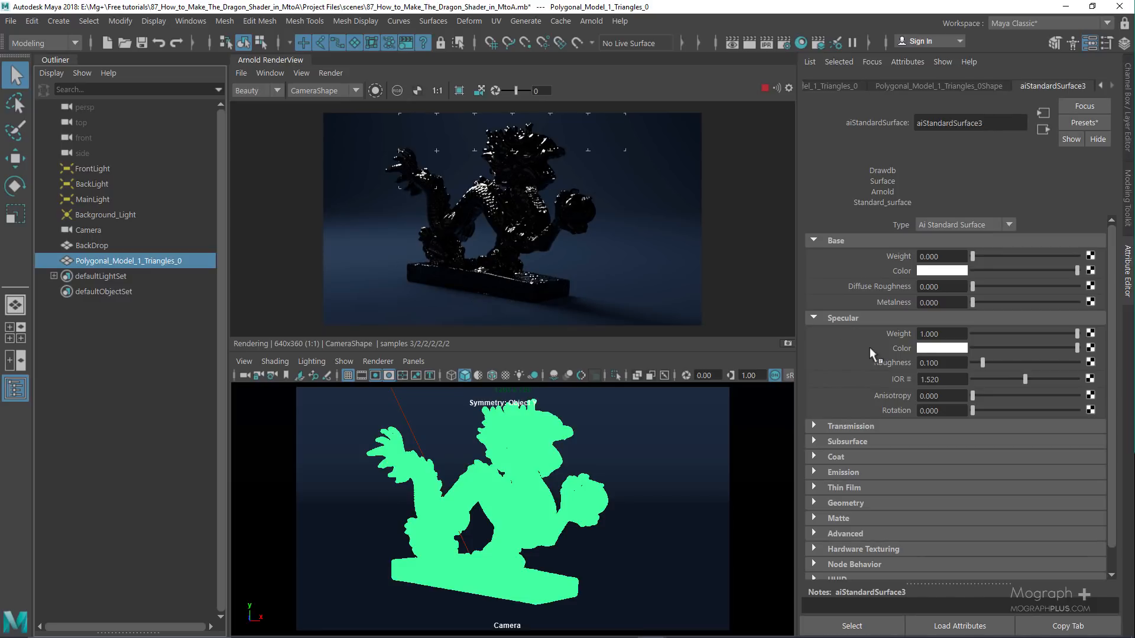
drag(1016, 332, 1021, 358)
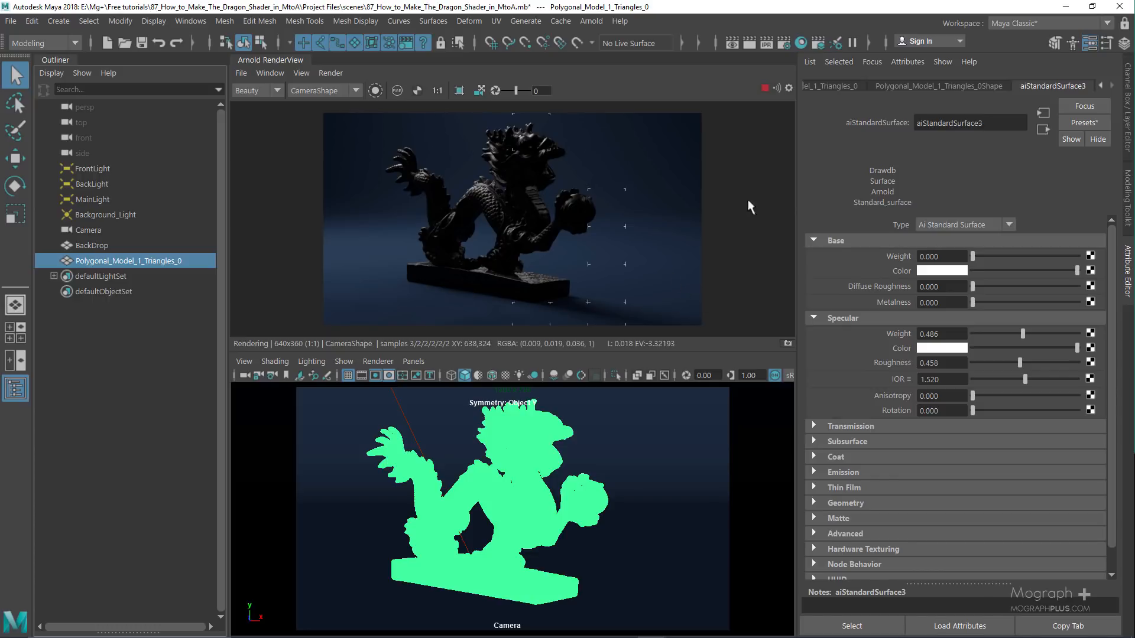
click(764, 89)
- Turn off Opaque in the dragon shape's Arnold attributes and restart the render with the material's Transmission settings expanded
click(926, 88)
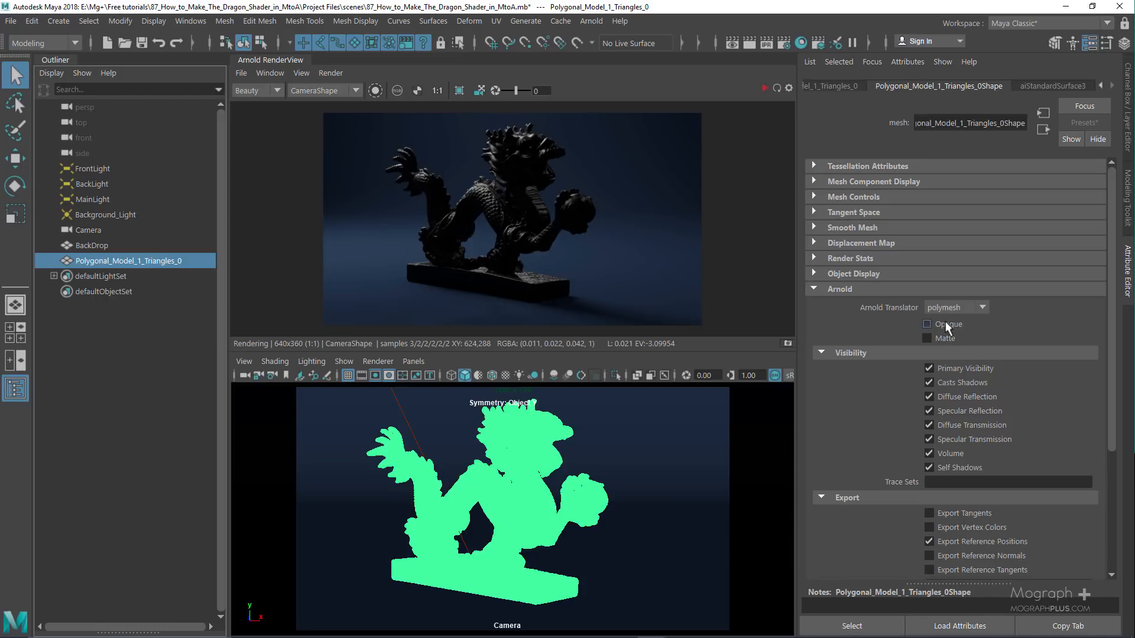
click(1033, 86)
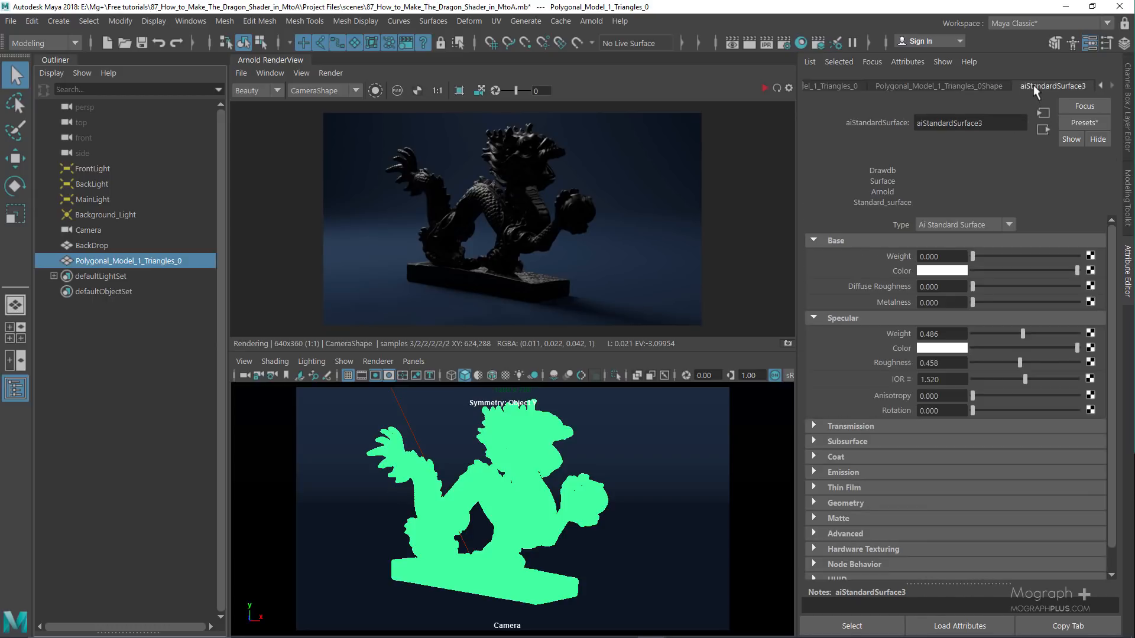
click(849, 427)
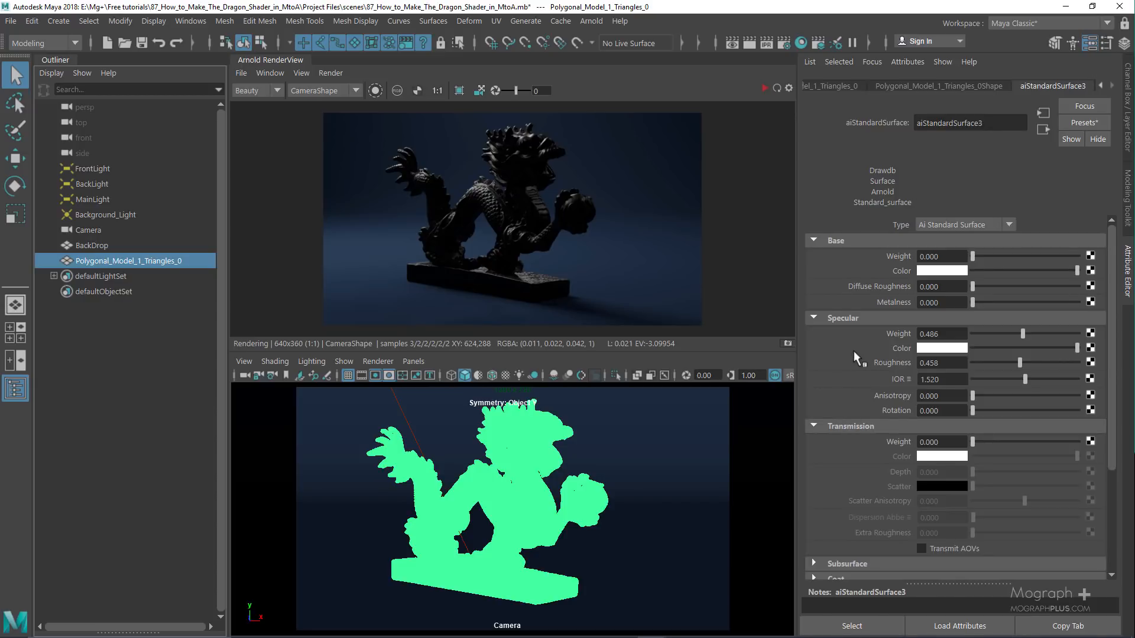
click(851, 239)
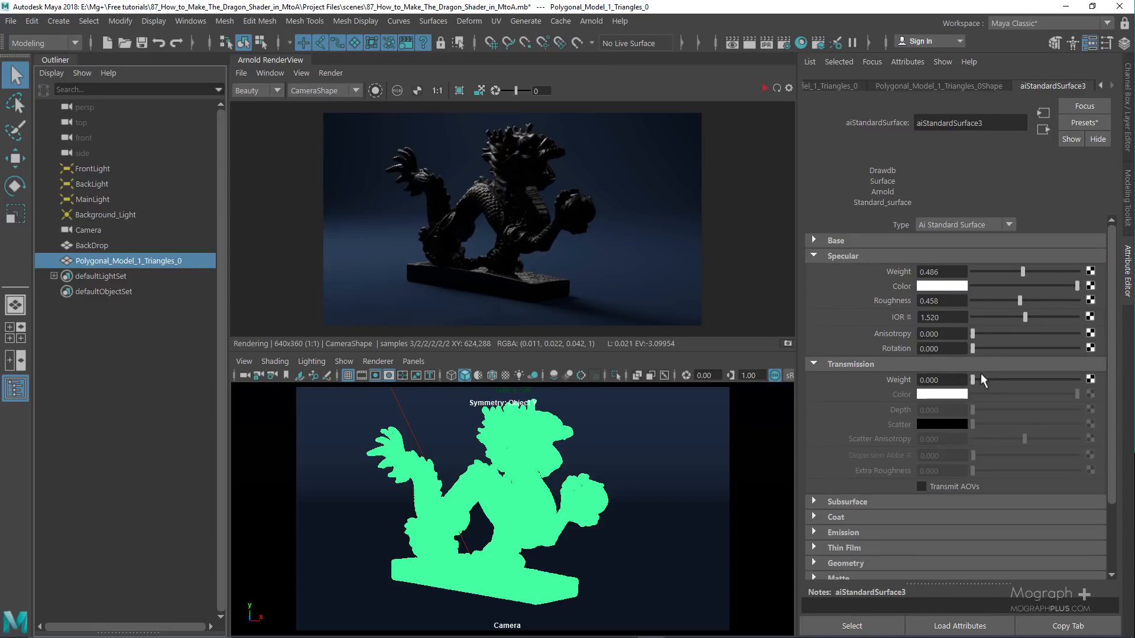
click(765, 89)
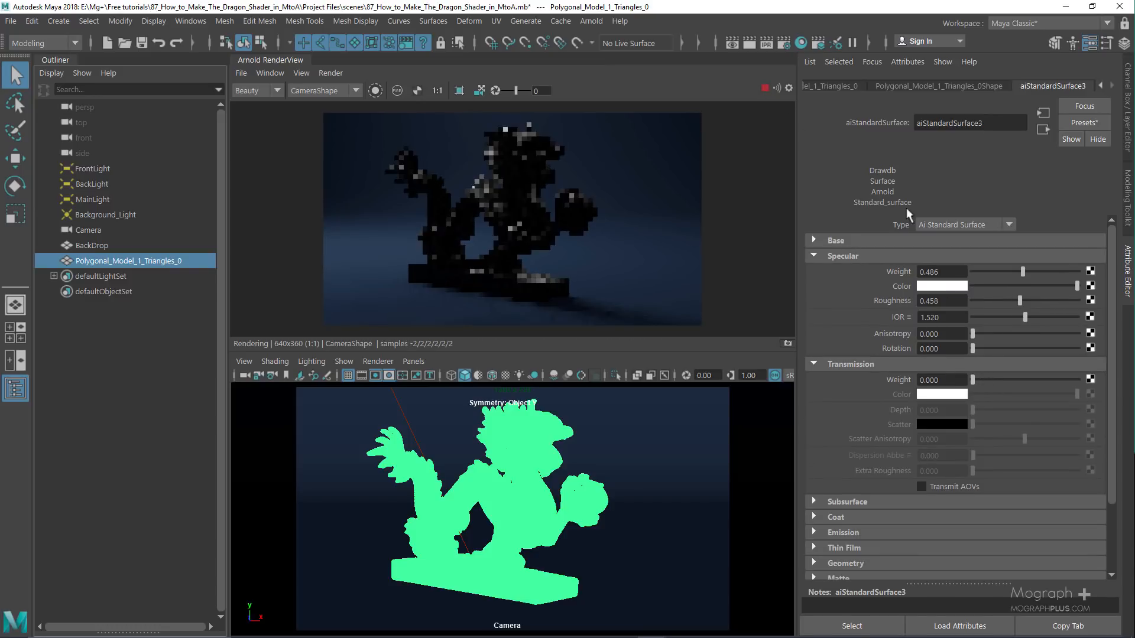
- Try transmission weights of 0.424 and 1 on the dragon material and examine how they affect its Base and Subsurface settings
click(1017, 380)
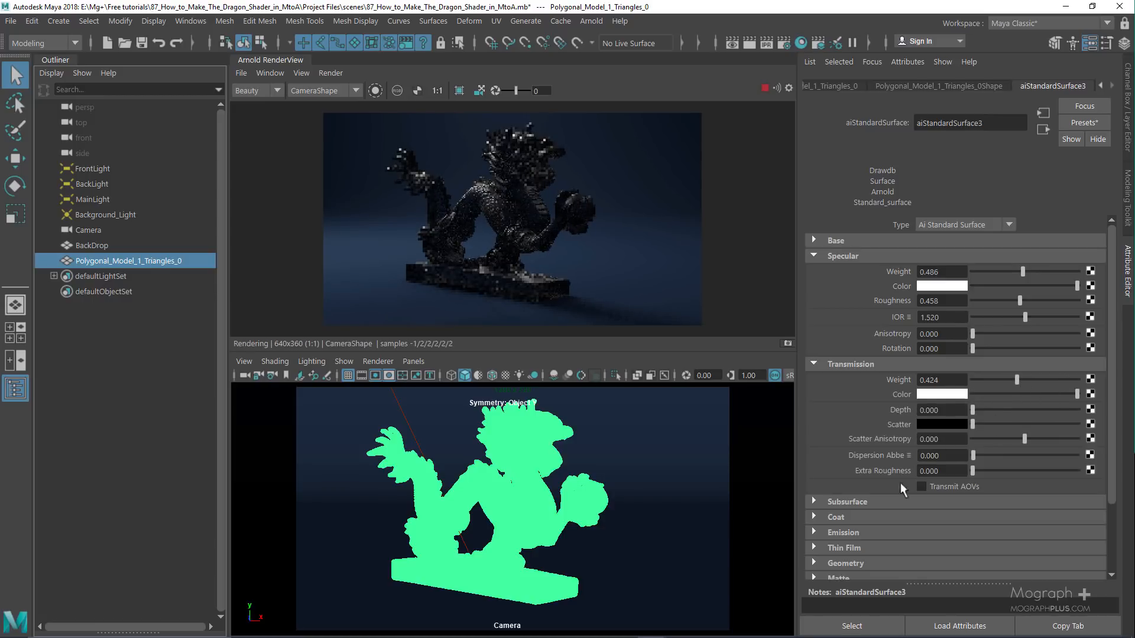
click(884, 502)
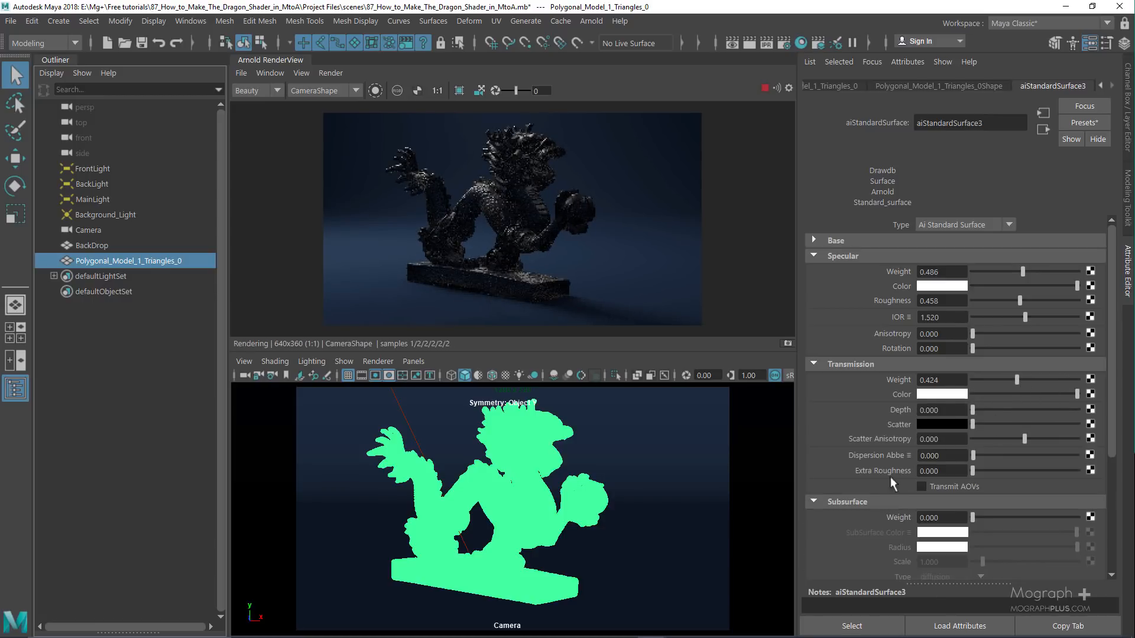
click(1076, 379)
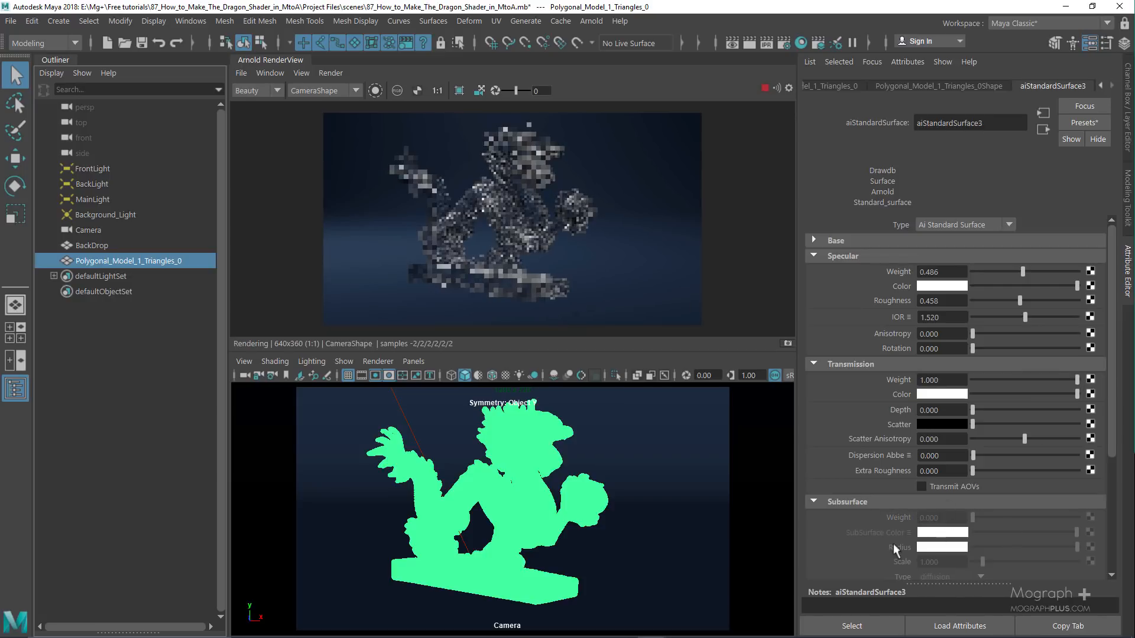
click(925, 238)
drag(1009, 441, 1114, 438)
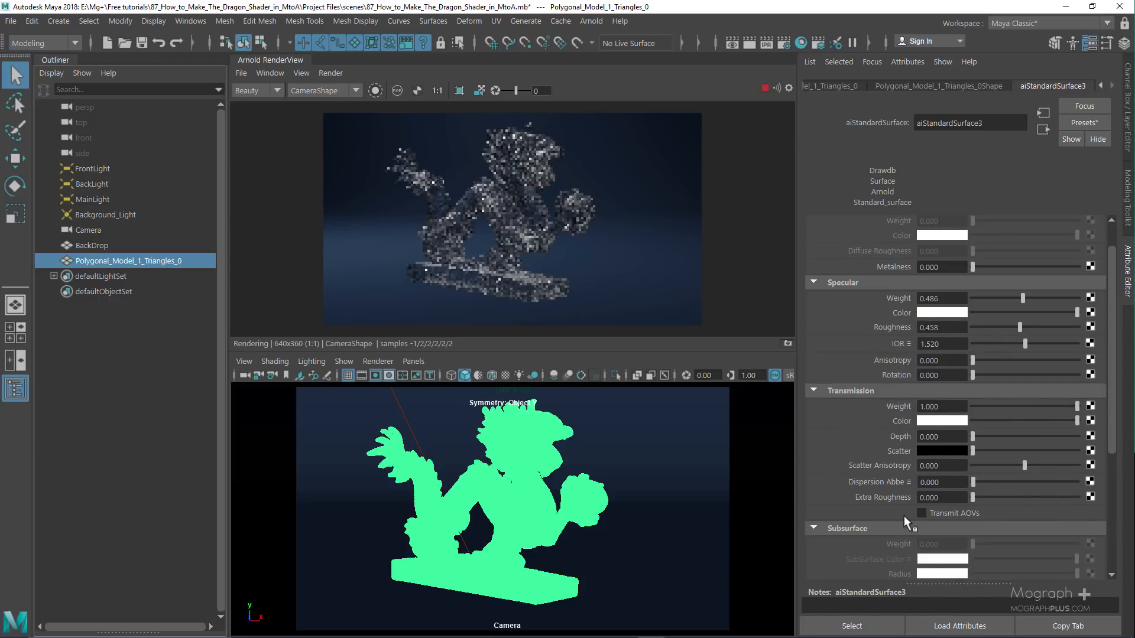
click(852, 241)
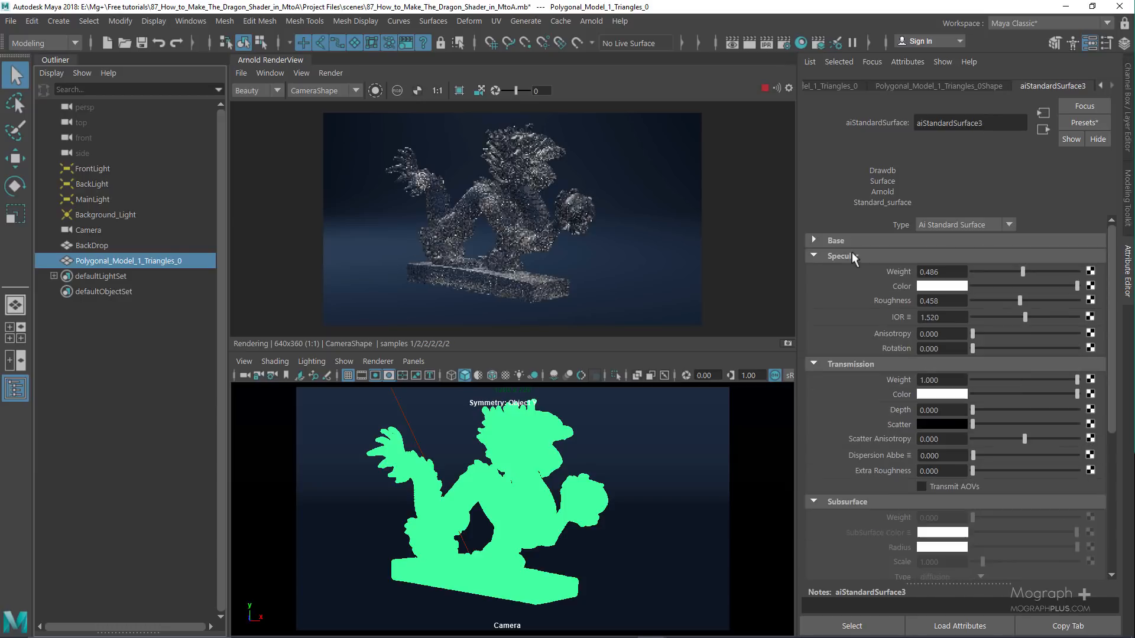
click(849, 500)
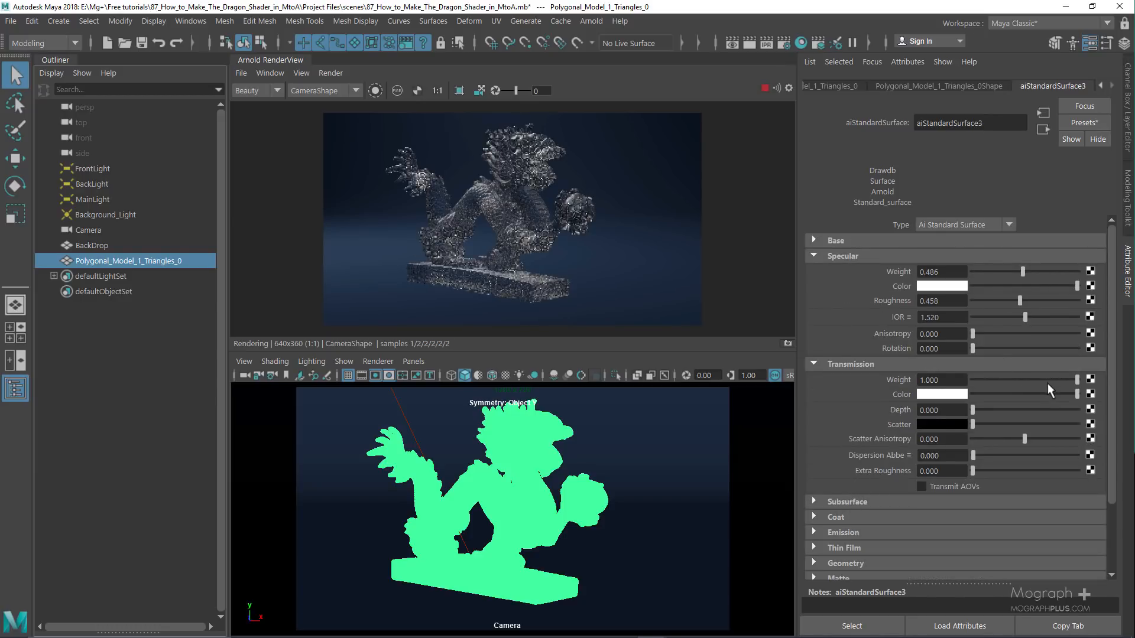
- Set the dragon material's transmission Weight to 0.93
double_click(940, 381)
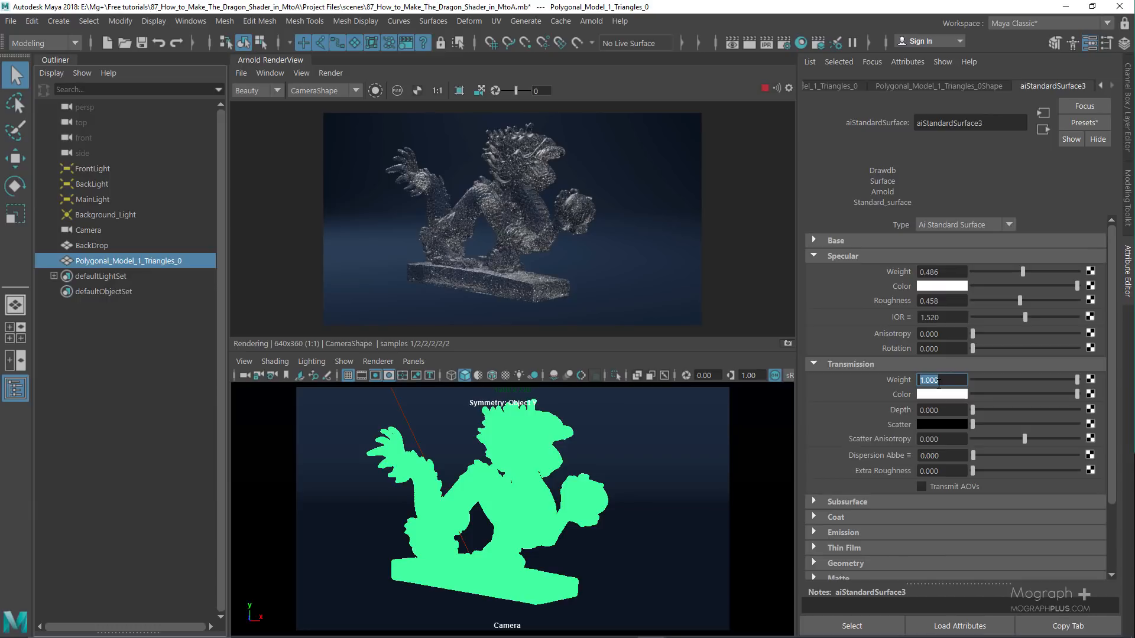
text(0.93)
key(Return)
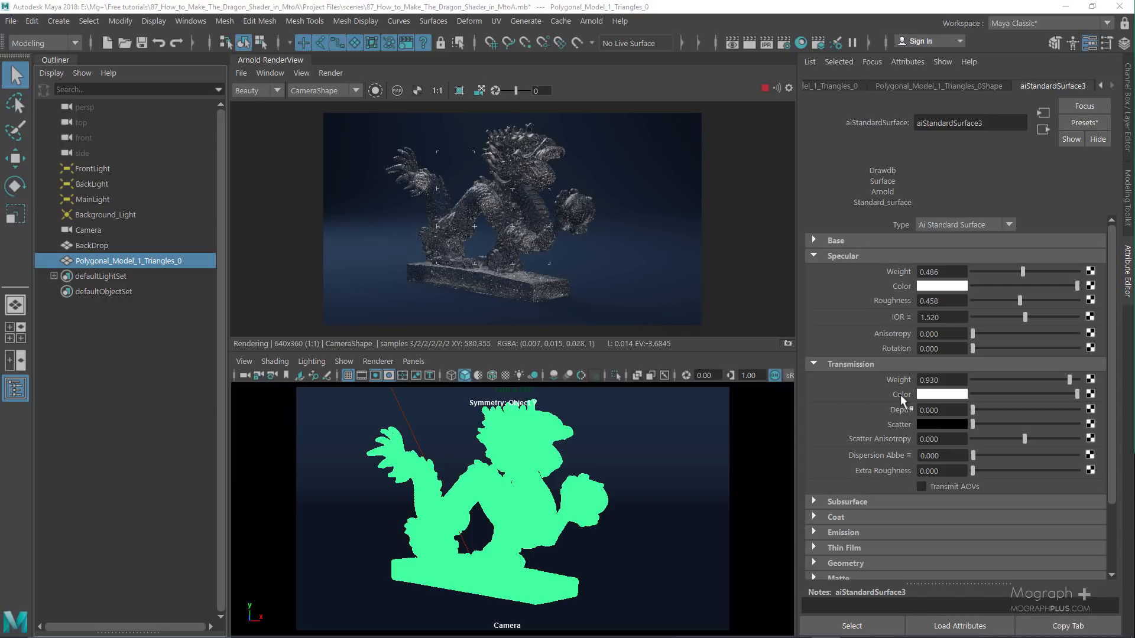
- Try light blue and pink transmission colours on the dragon material in HSV, with saturation 0.742 and hues such as 316.981 and 194.717
click(934, 395)
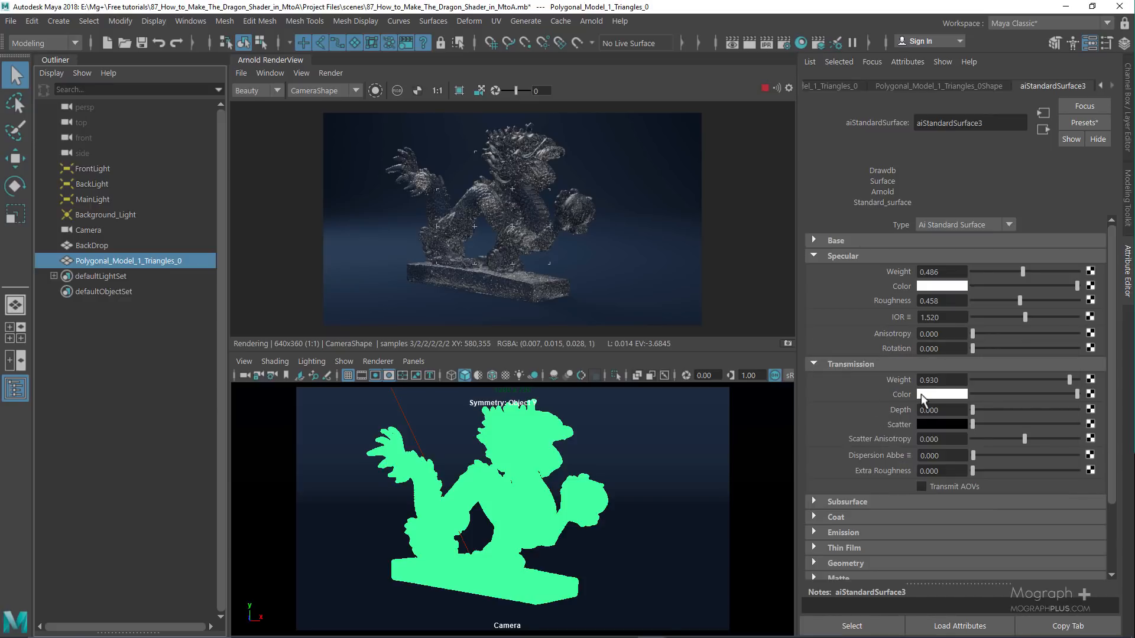
click(923, 395)
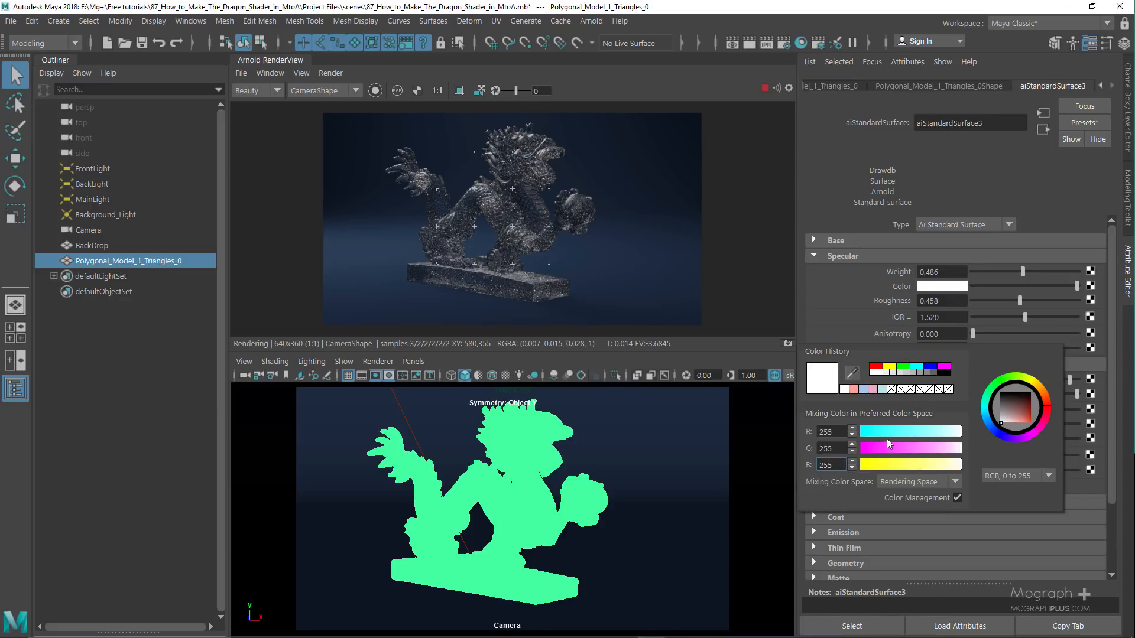
click(1028, 476)
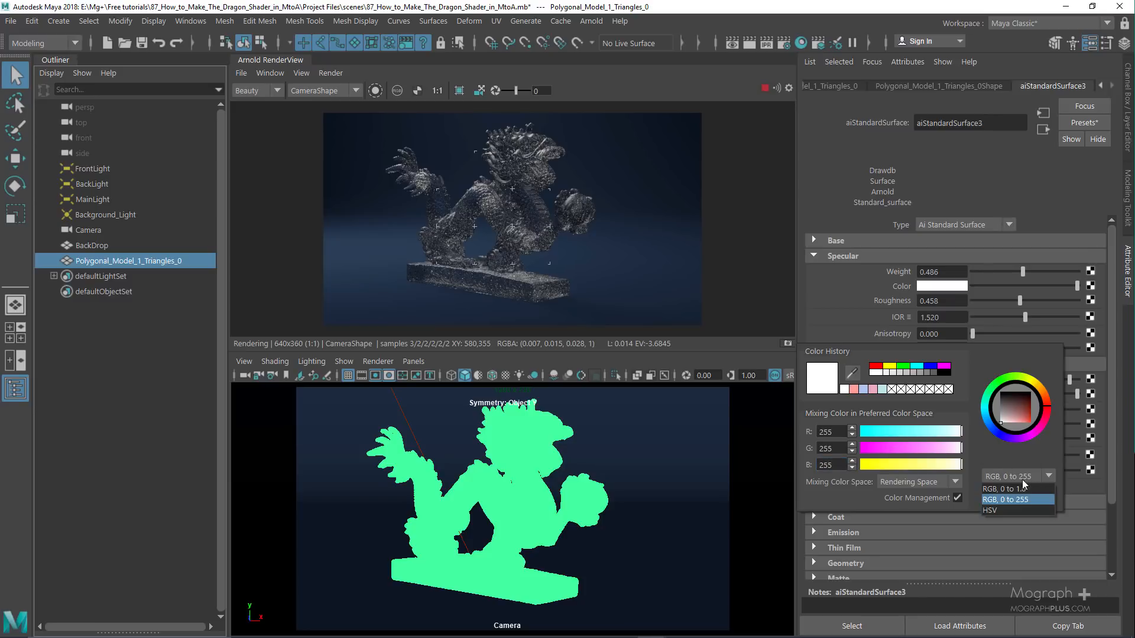
click(1009, 509)
click(916, 433)
drag(918, 448, 936, 448)
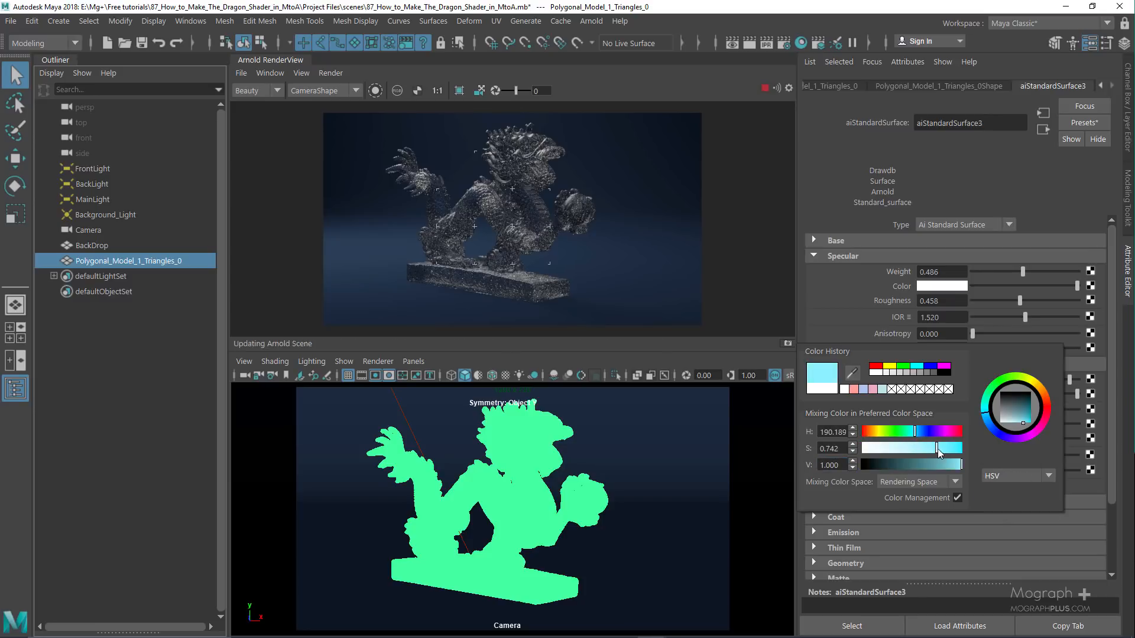
click(950, 431)
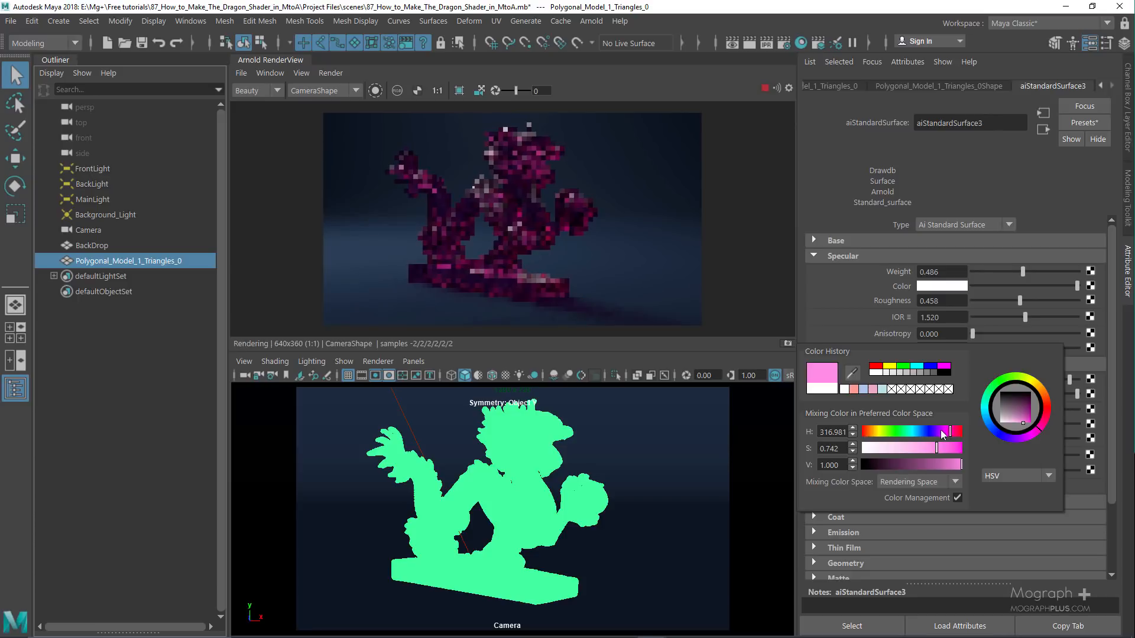
click(916, 431)
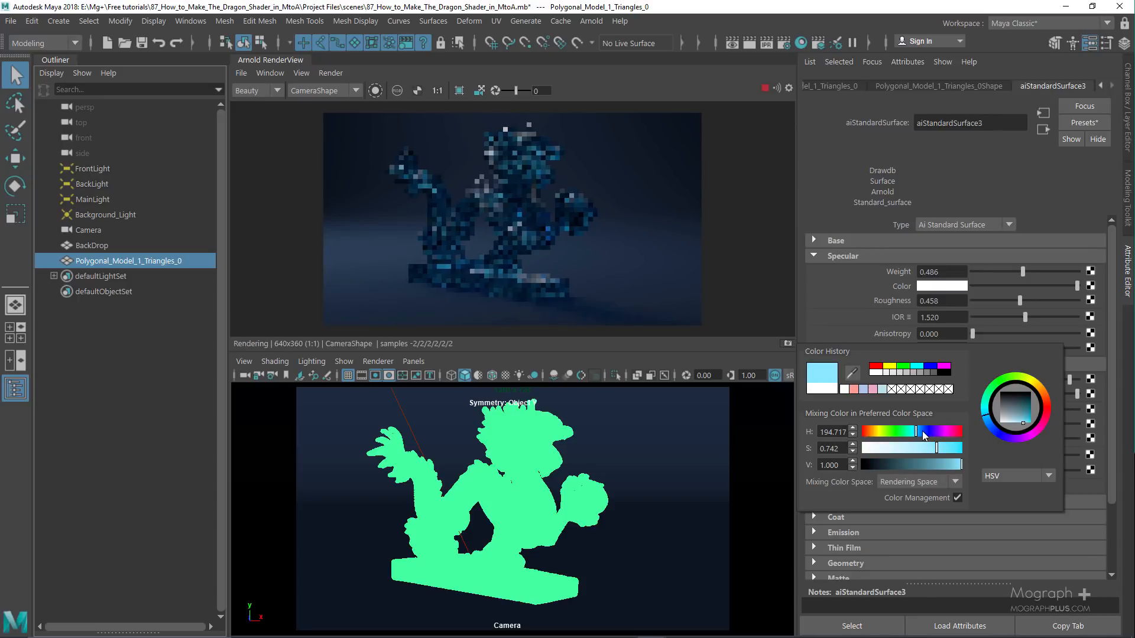
- Try paler blue and green transmission tints, reaching a saturated green with hue 153.962 and saturation 0.868
click(891, 448)
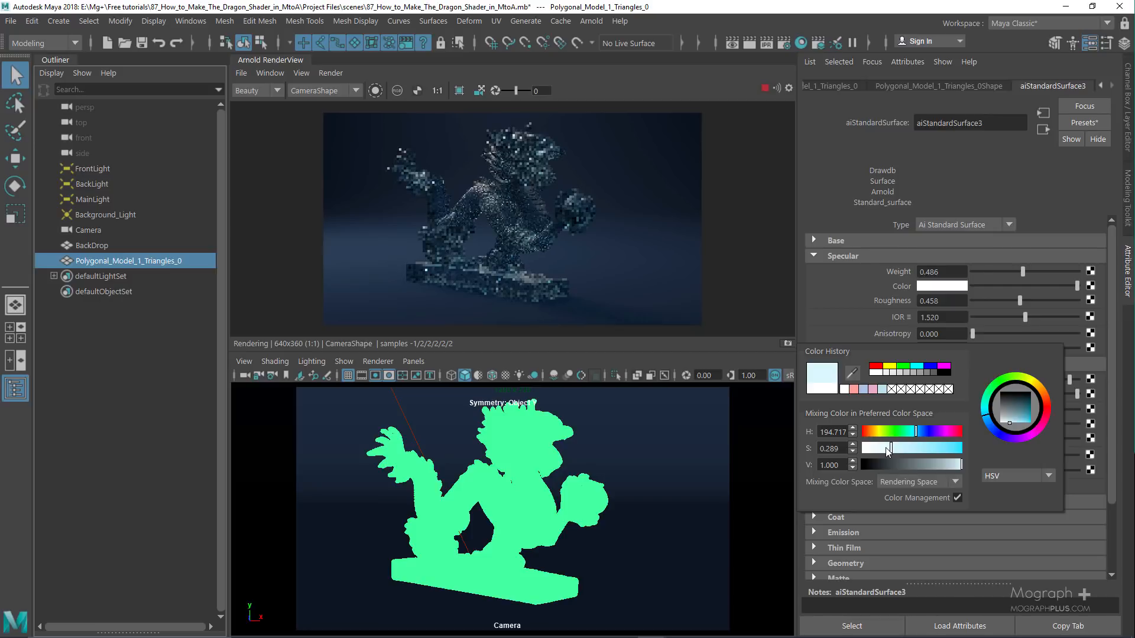
click(895, 431)
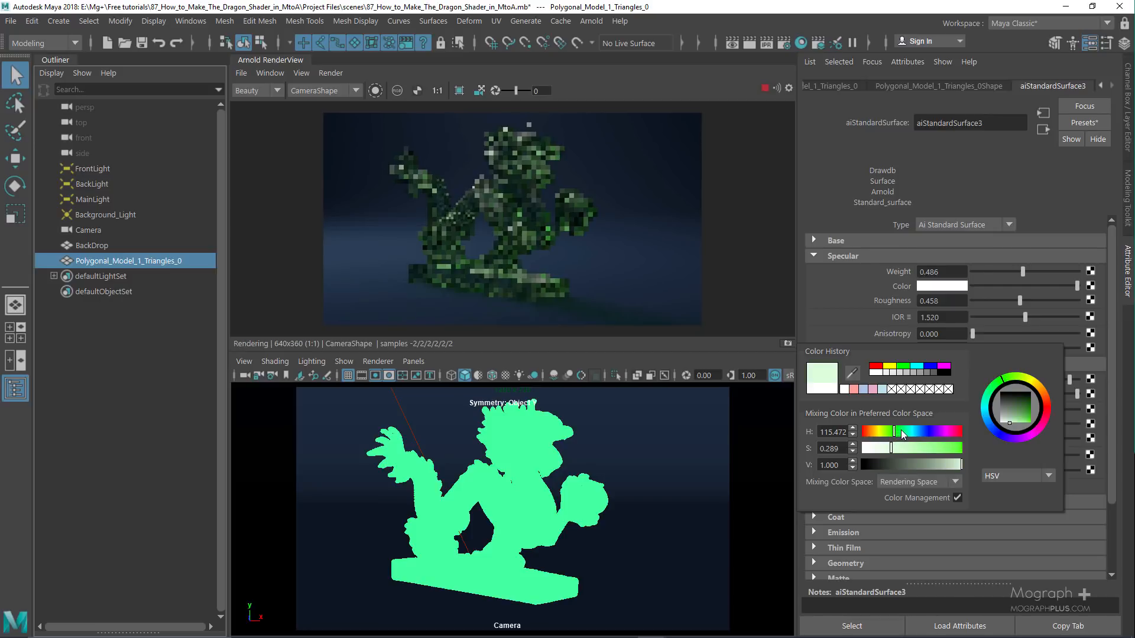
click(905, 431)
click(879, 449)
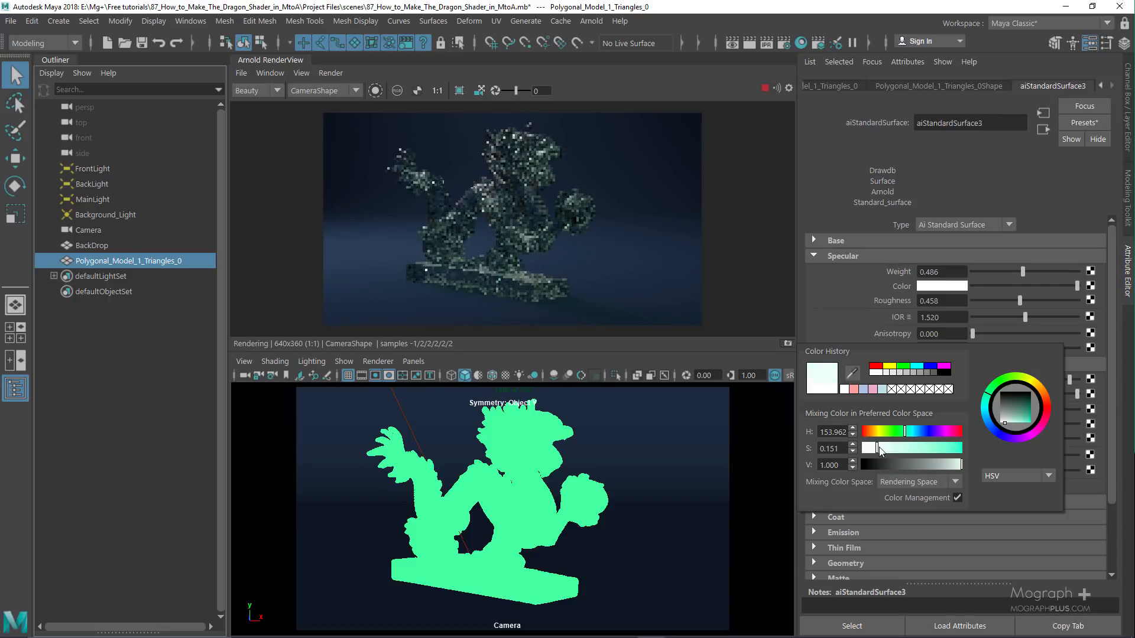
click(946, 448)
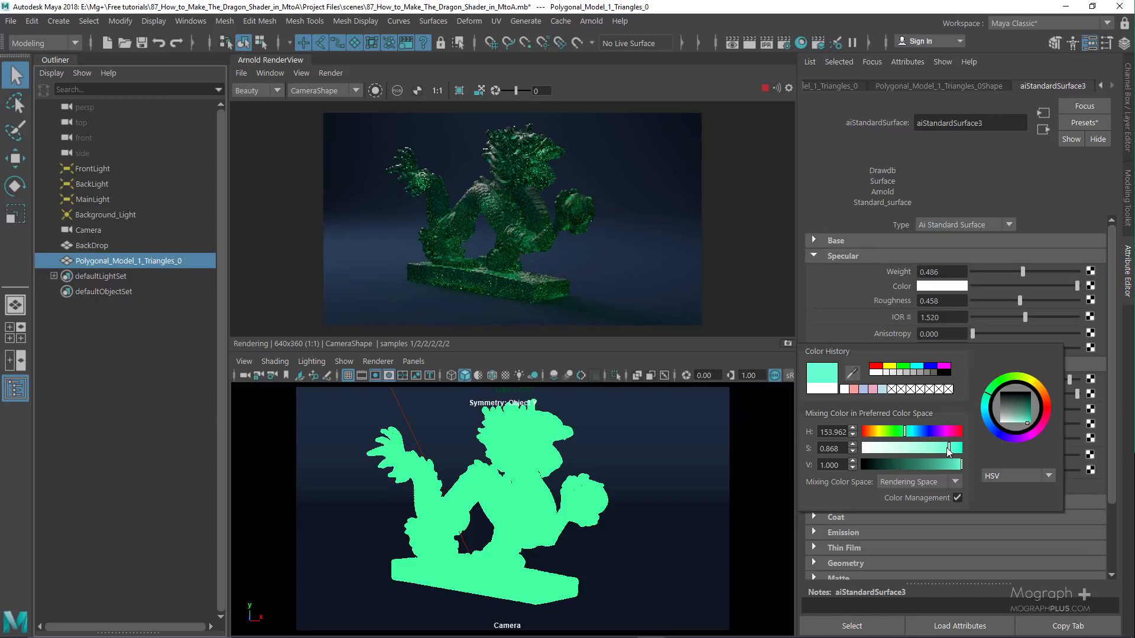
- Set the dragon material's transmission Color to R 127, G 196, B 210 using the RGB 0 to 255 range
click(1006, 477)
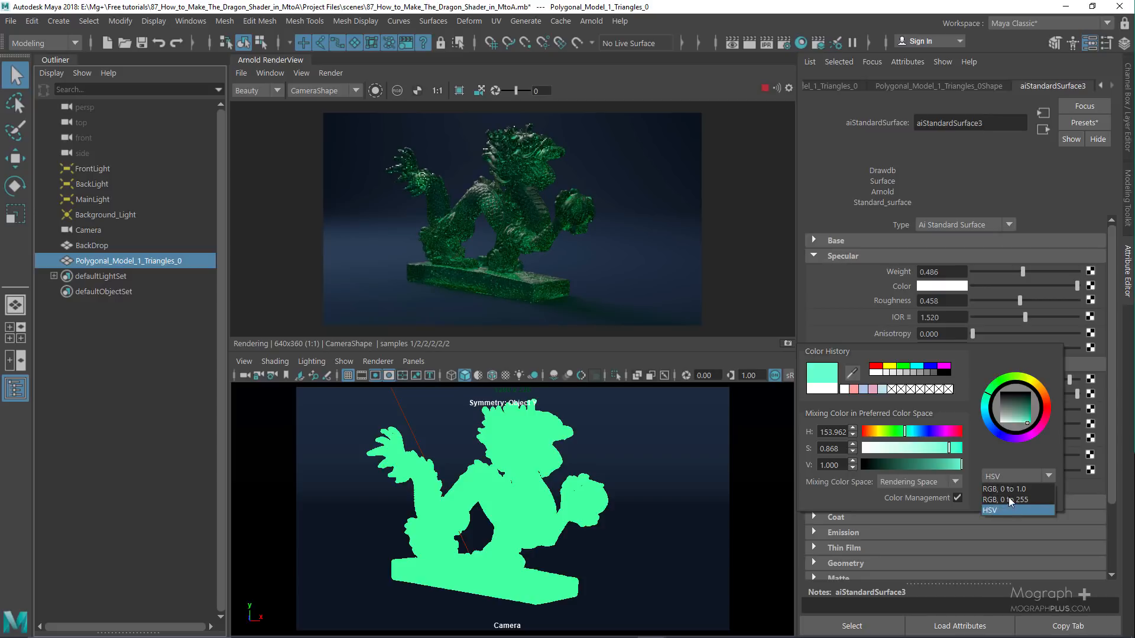
click(1014, 488)
double_click(832, 432)
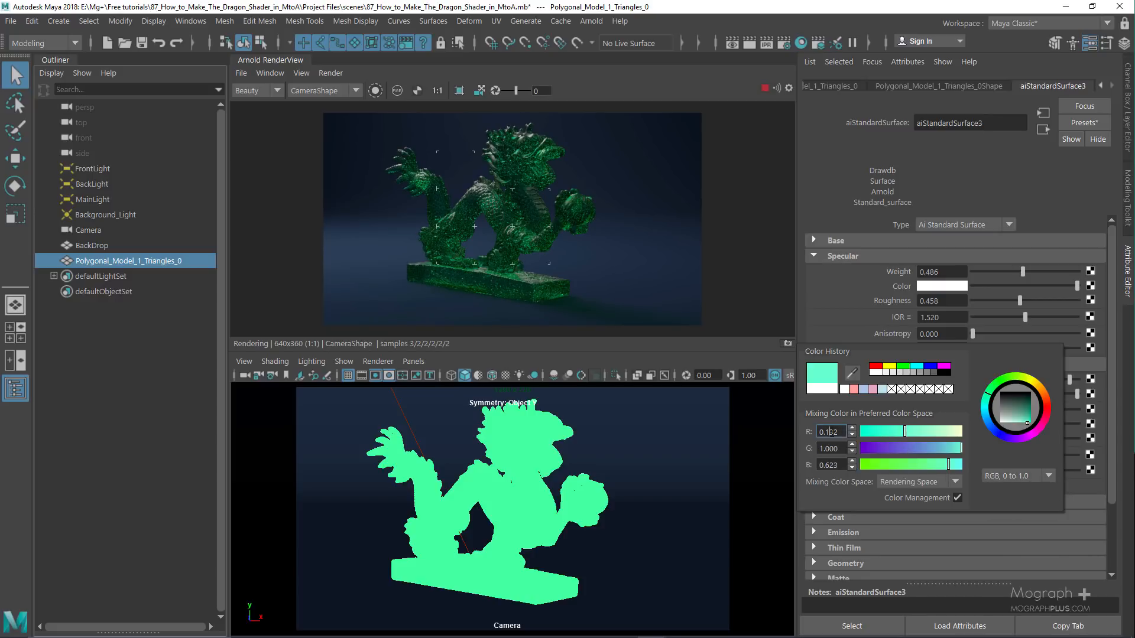
click(999, 469)
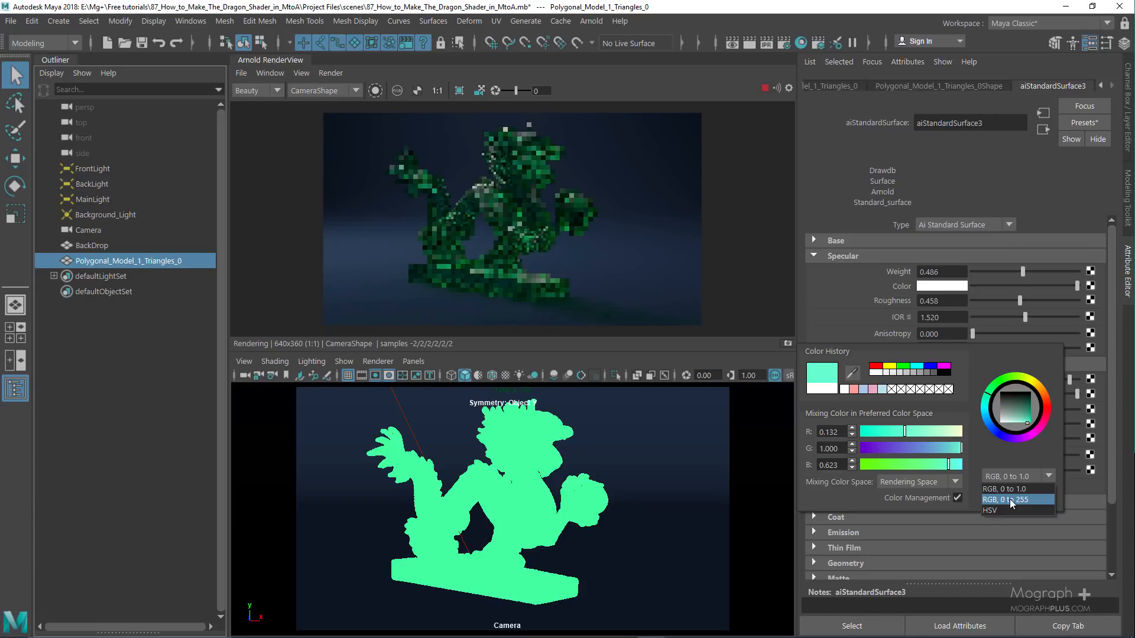
click(1010, 499)
double_click(827, 431)
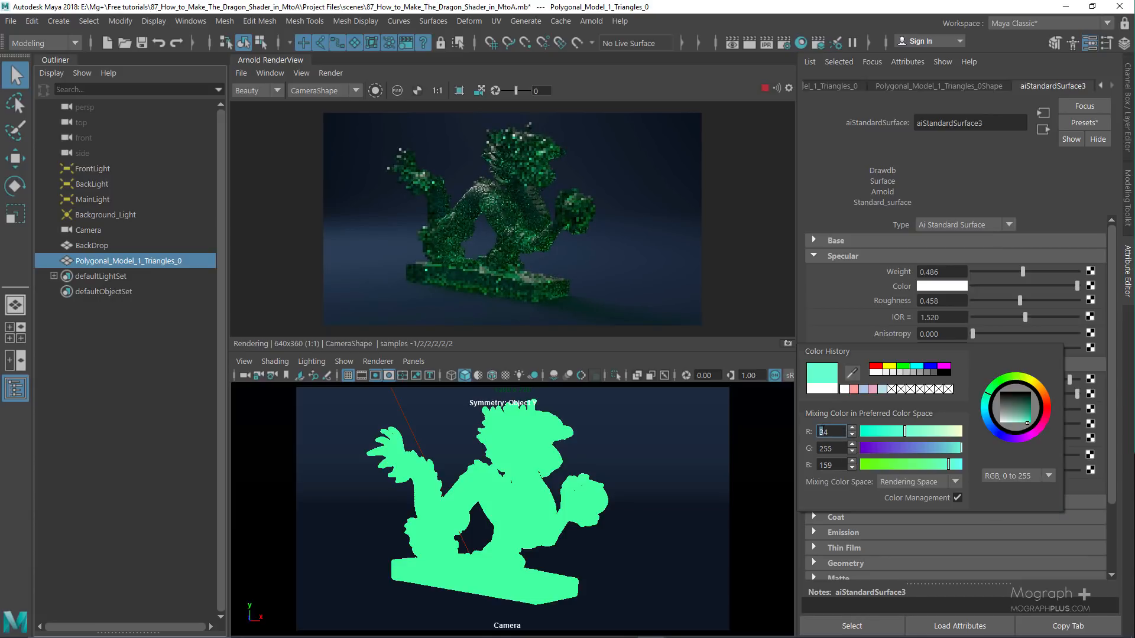
text(127)
double_click(840, 447)
text(196)
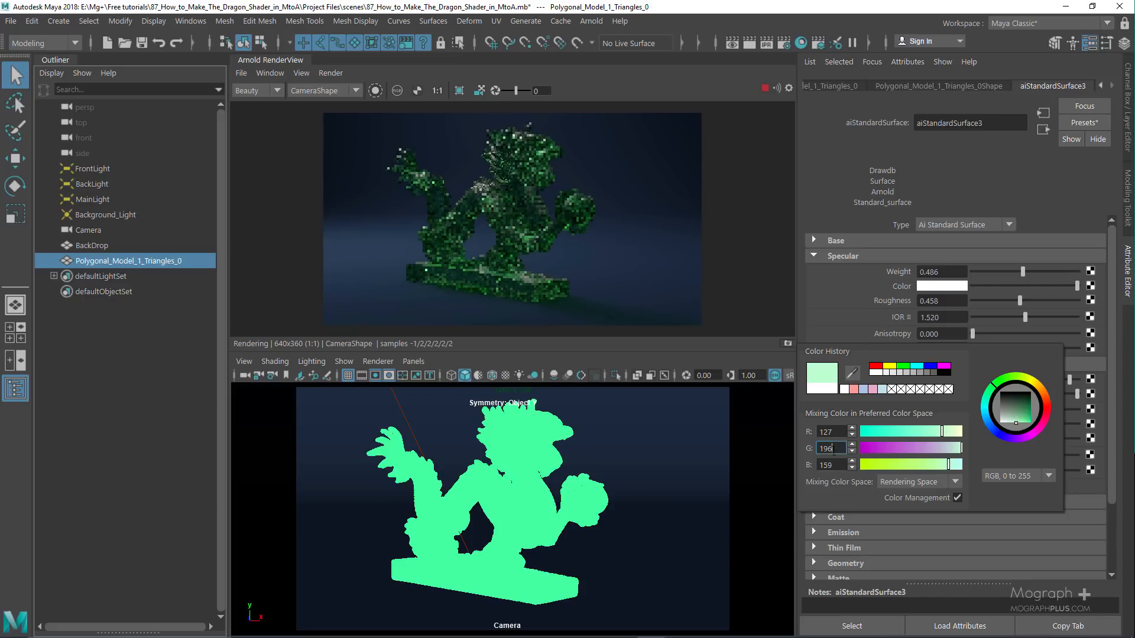
double_click(831, 466)
text(210)
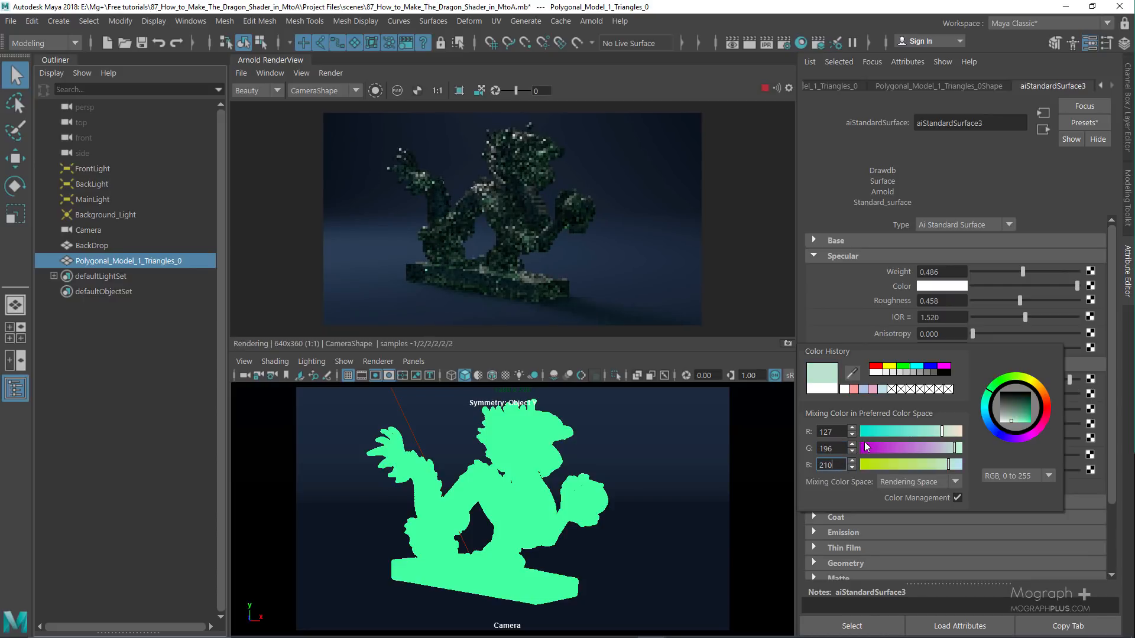
key(Return)
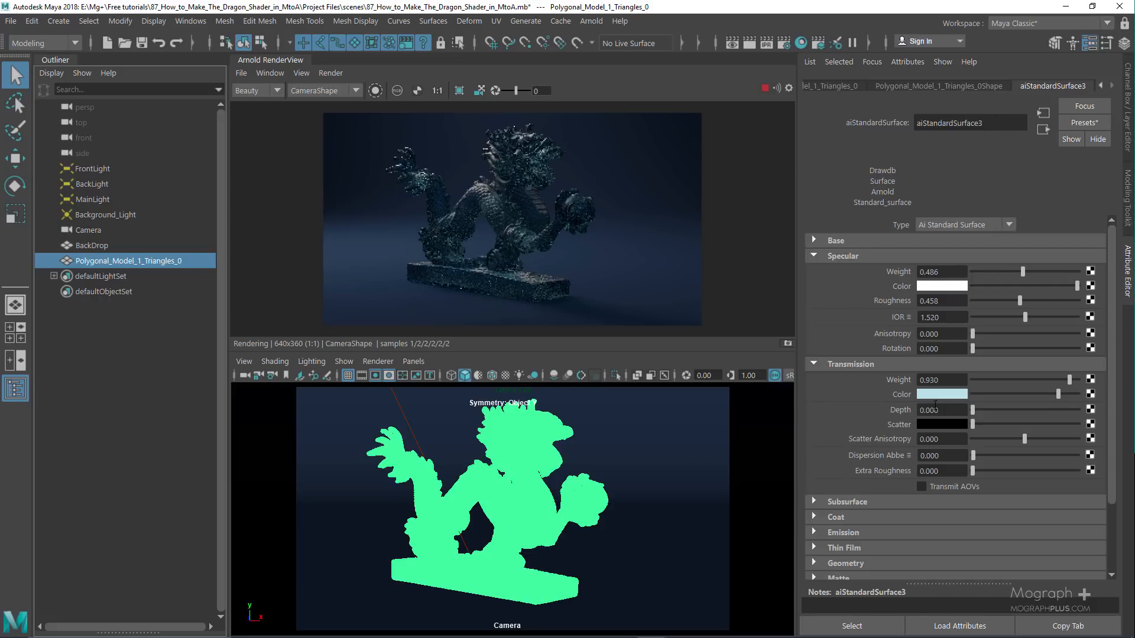
- Try a transmission Depth of 1 and examine the dragon's thin tail area up close in the render
click(956, 412)
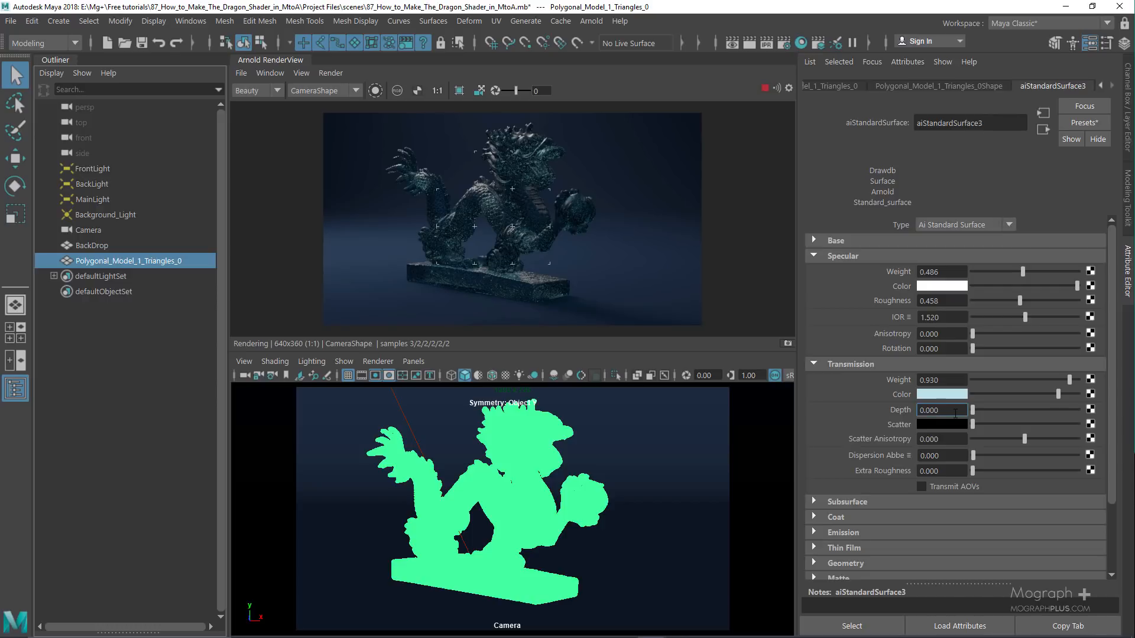
drag(946, 416, 910, 418)
text(1)
key(Return)
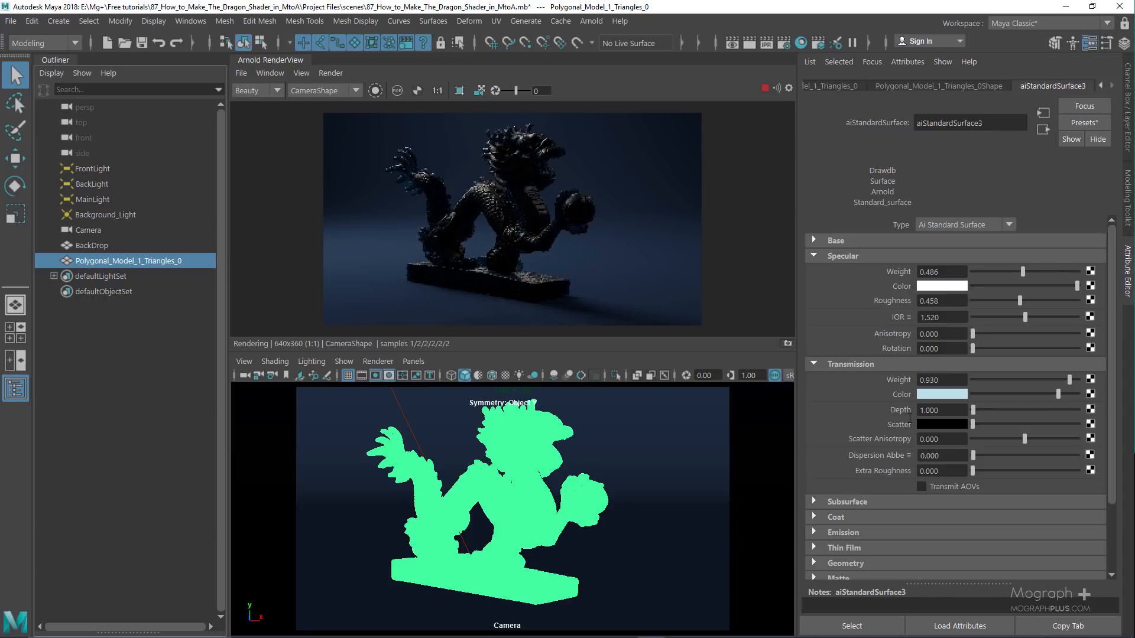
scroll(418, 171, up, 3)
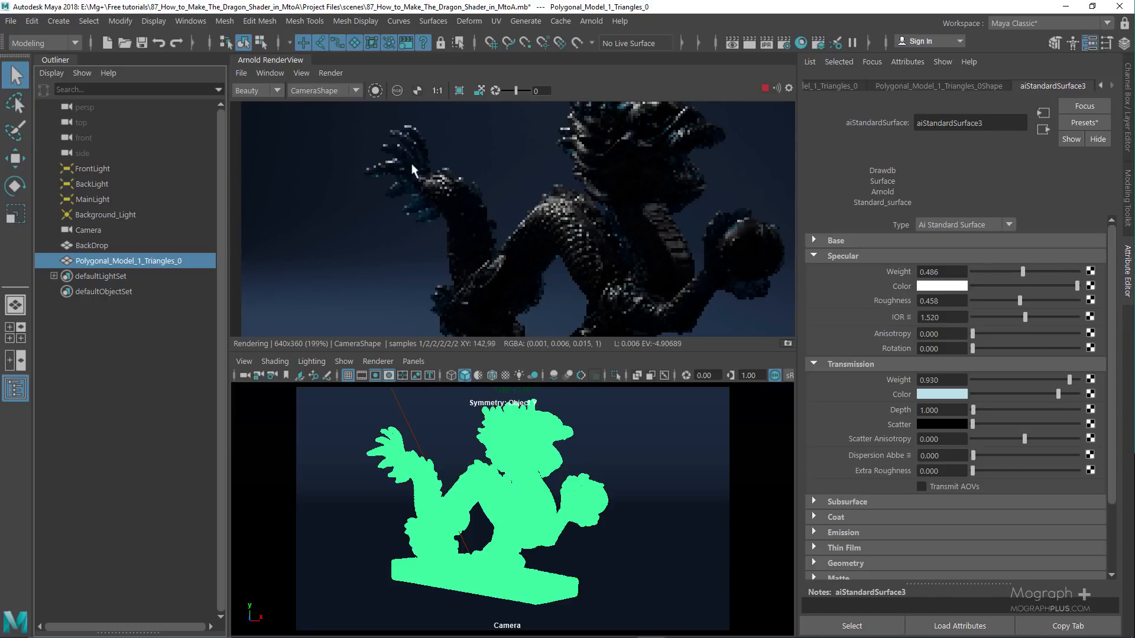
scroll(417, 166, down, 2)
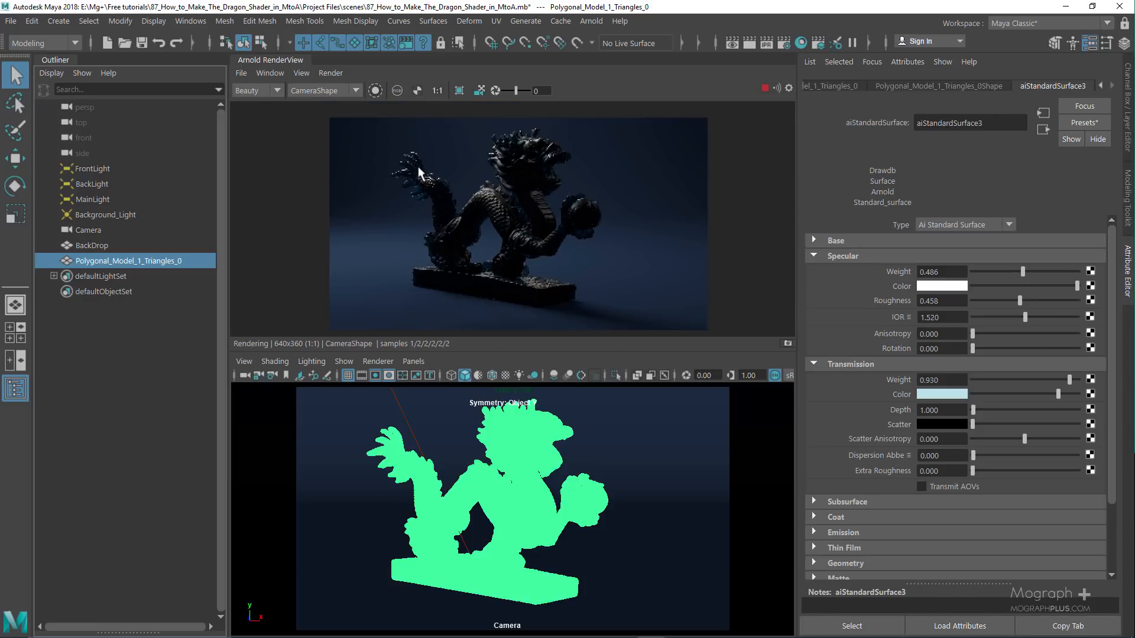
- Compare the dragon's render at transmission Depth values of 3, 5, 10 and 20
double_click(947, 412)
text(3)
key(Return)
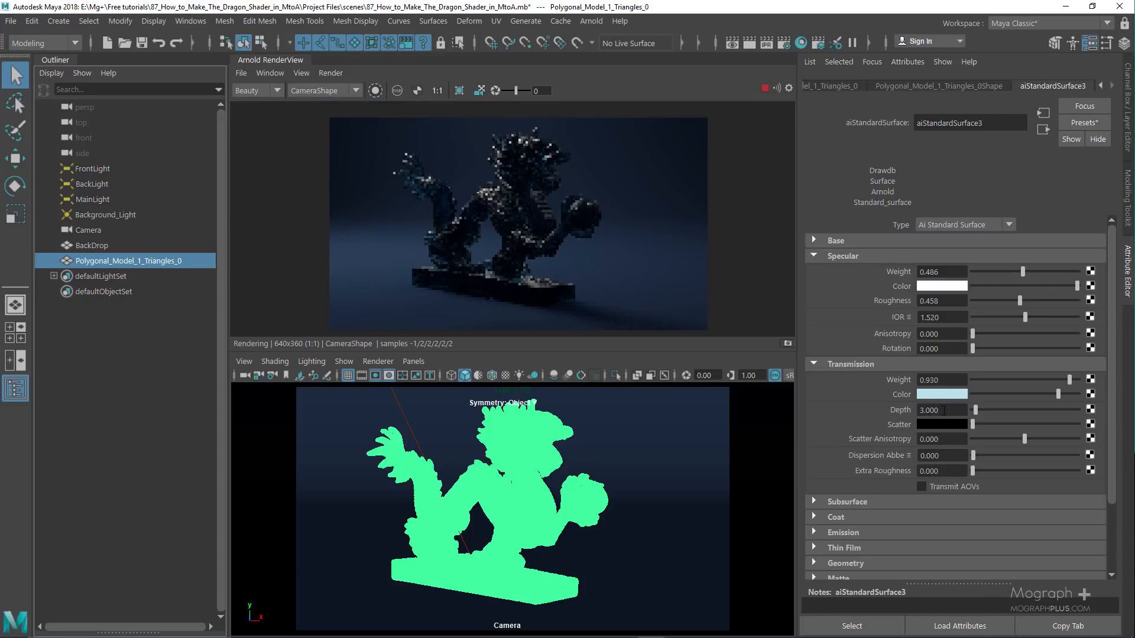
double_click(944, 411)
text(5)
key(Return)
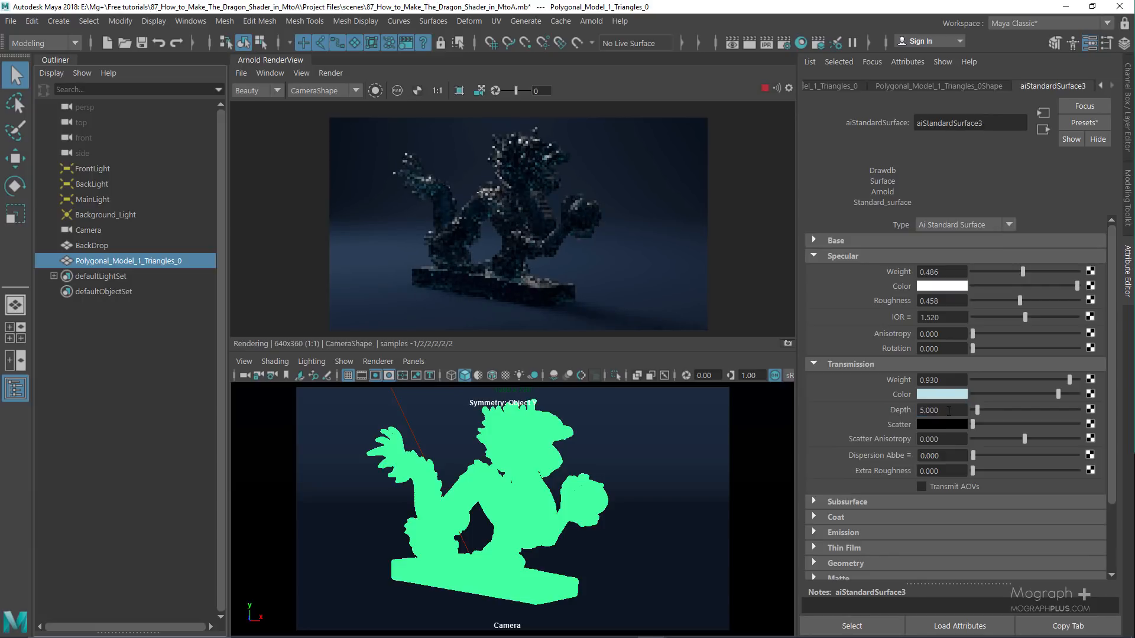
drag(949, 411, 915, 407)
text(10)
key(Return)
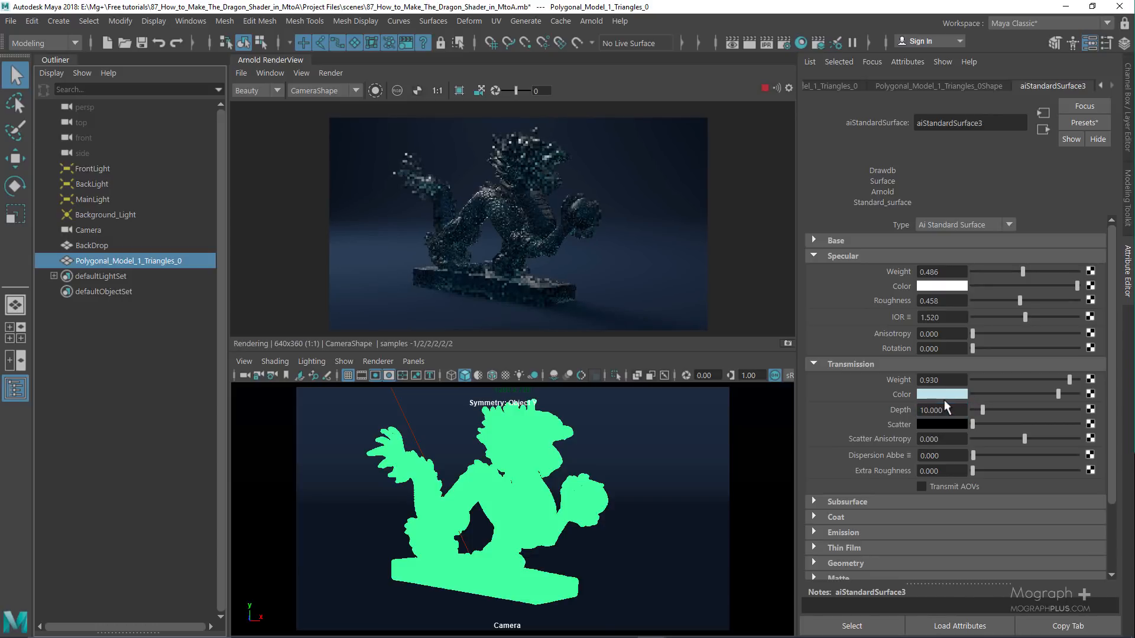
double_click(943, 408)
text(20)
key(Return)
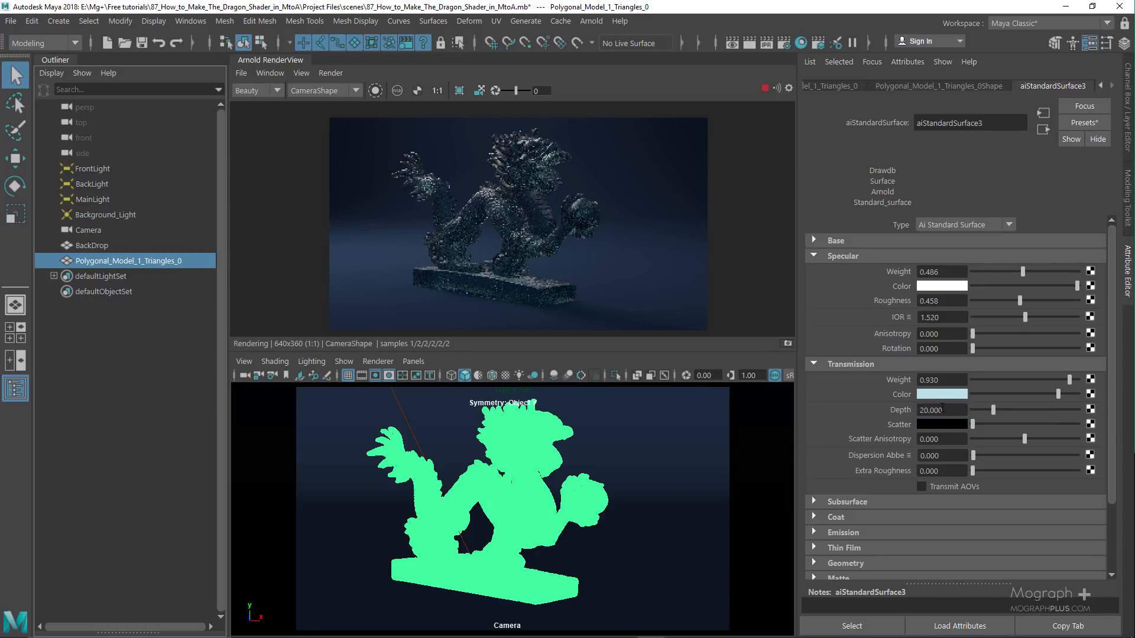
- Set the dragon material's transmission Depth to 3
double_click(942, 409)
text(3)
key(Return)
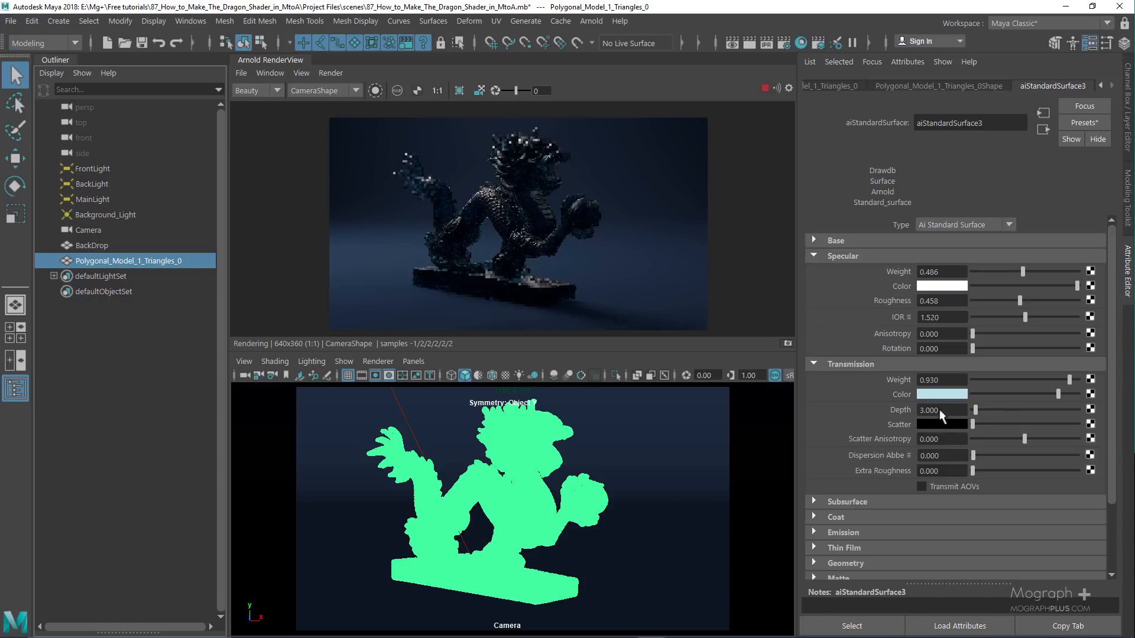
click(940, 410)
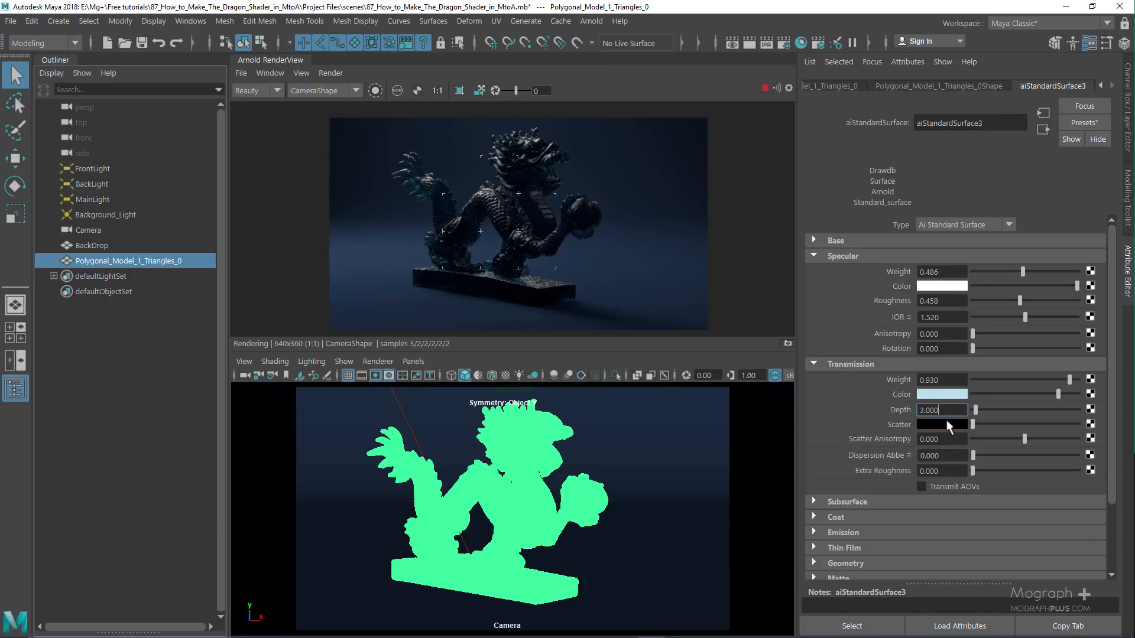
- Lighten the transmission Scatter to near white and try cyan, grey and pale blue (RGB 104, 138, 210) scatter colours
click(1046, 421)
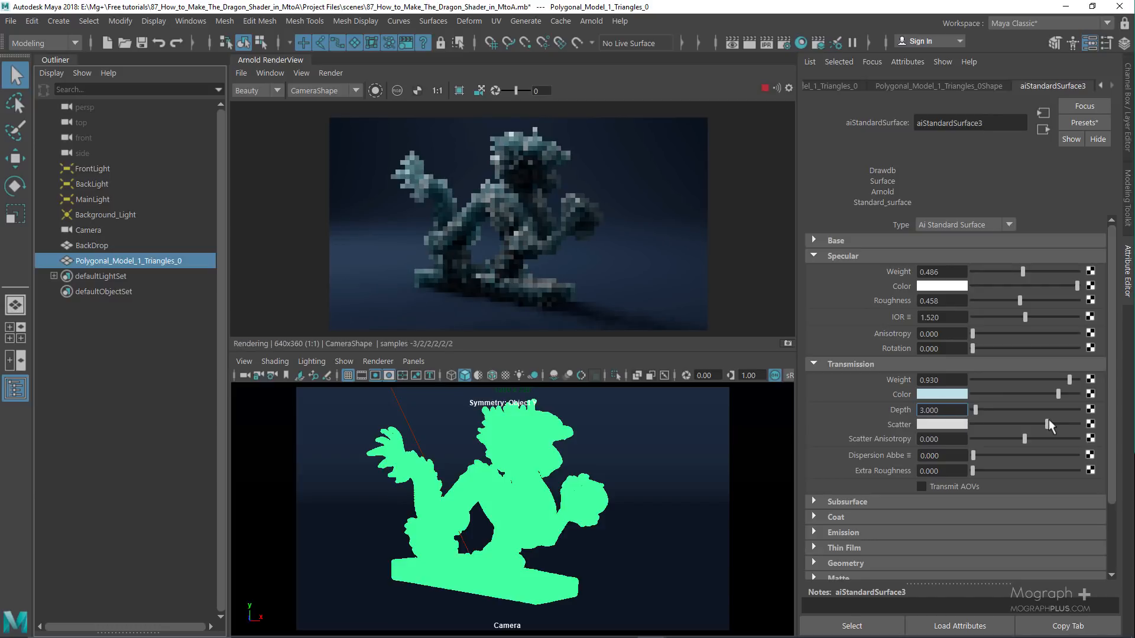
drag(1049, 419, 1055, 419)
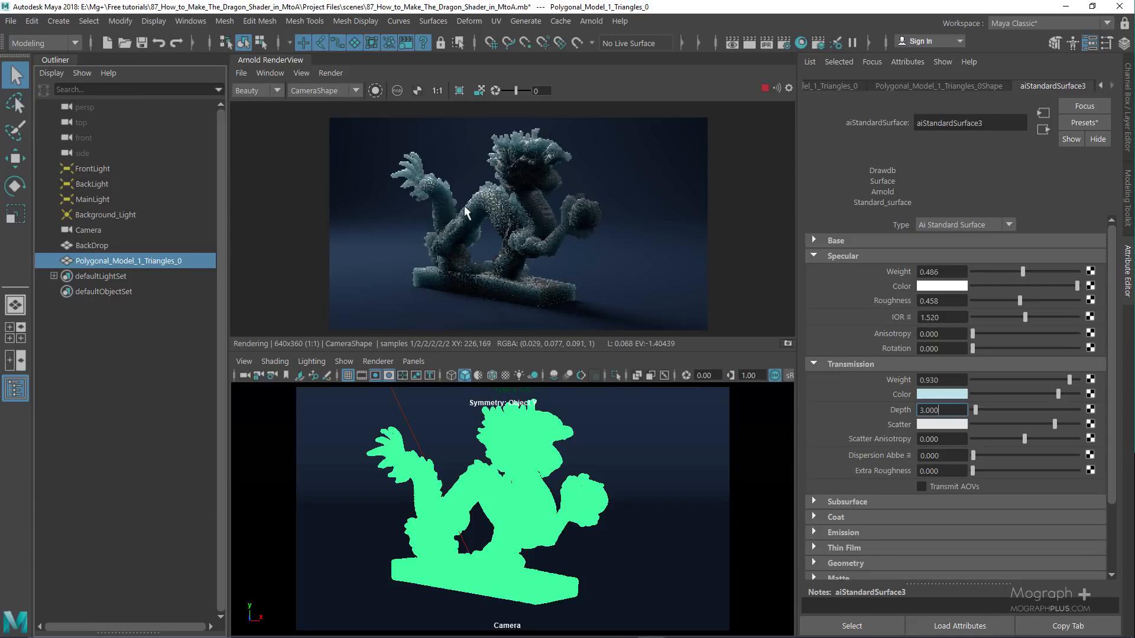
click(925, 421)
click(913, 458)
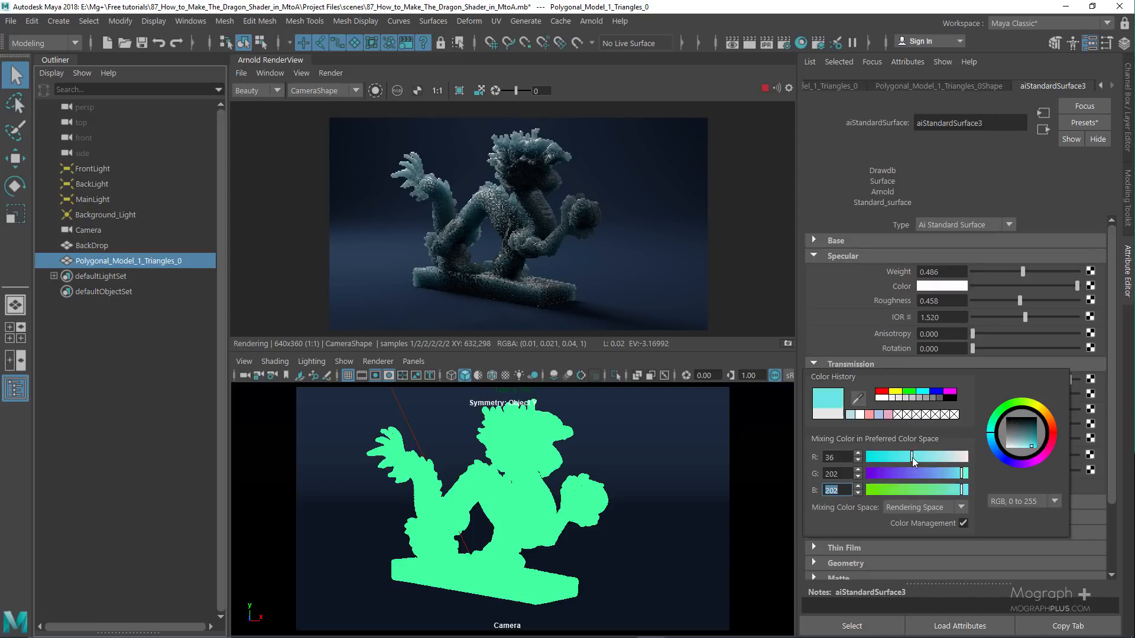
click(897, 397)
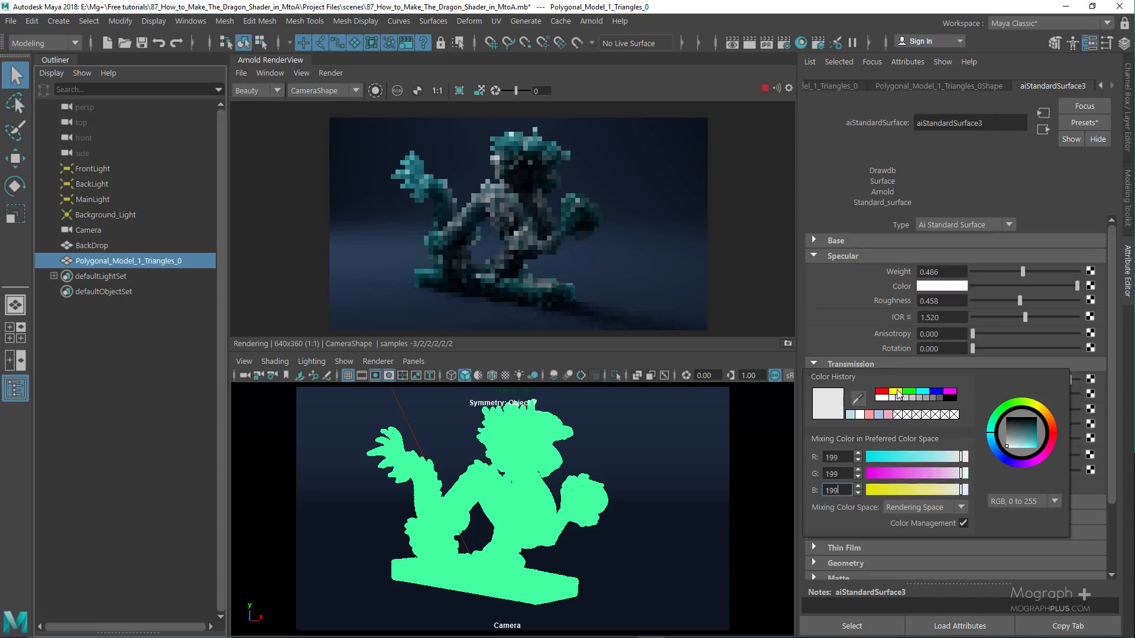
click(914, 458)
click(879, 413)
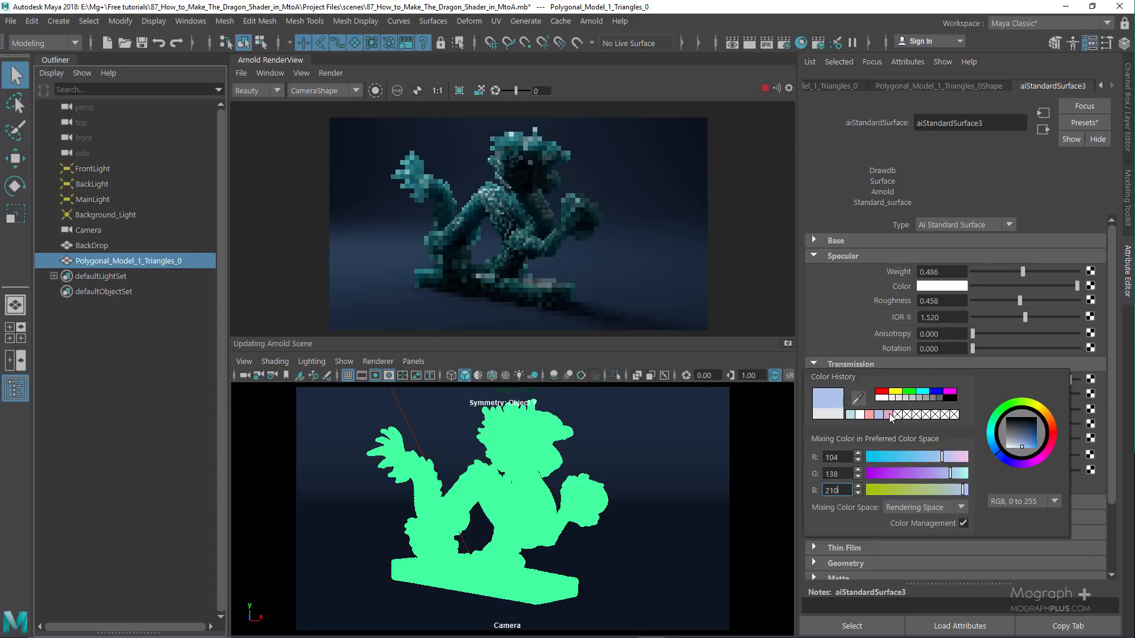
- Start from the saved pink swatch and change the transmission Scatter colour to red with R 210, G 9, B 2
click(888, 414)
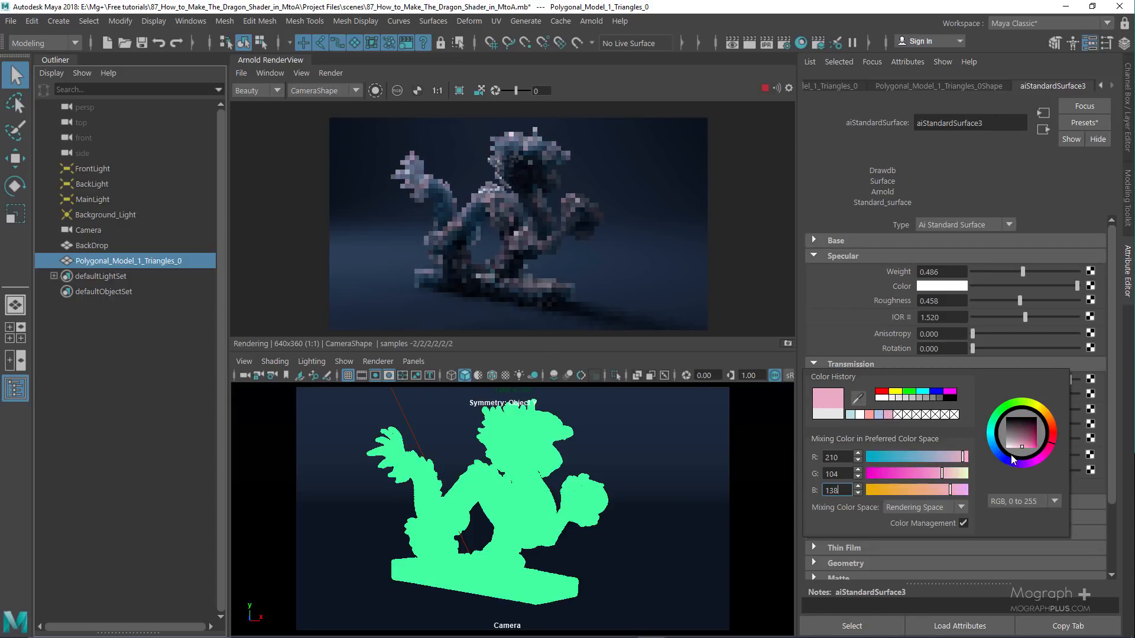
drag(942, 473, 891, 474)
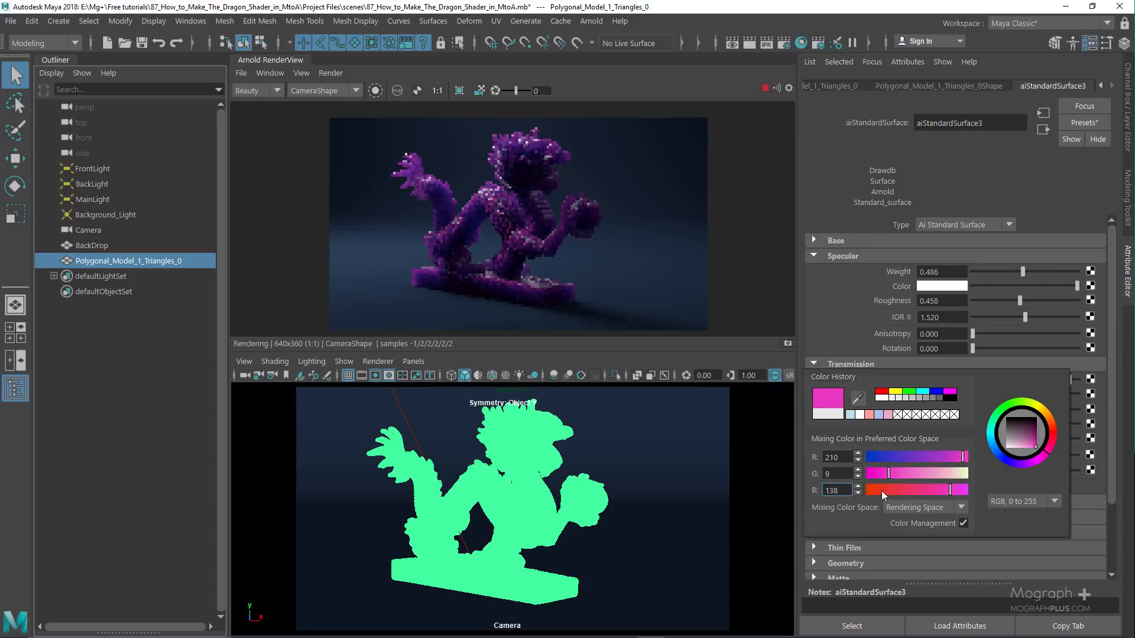
click(881, 490)
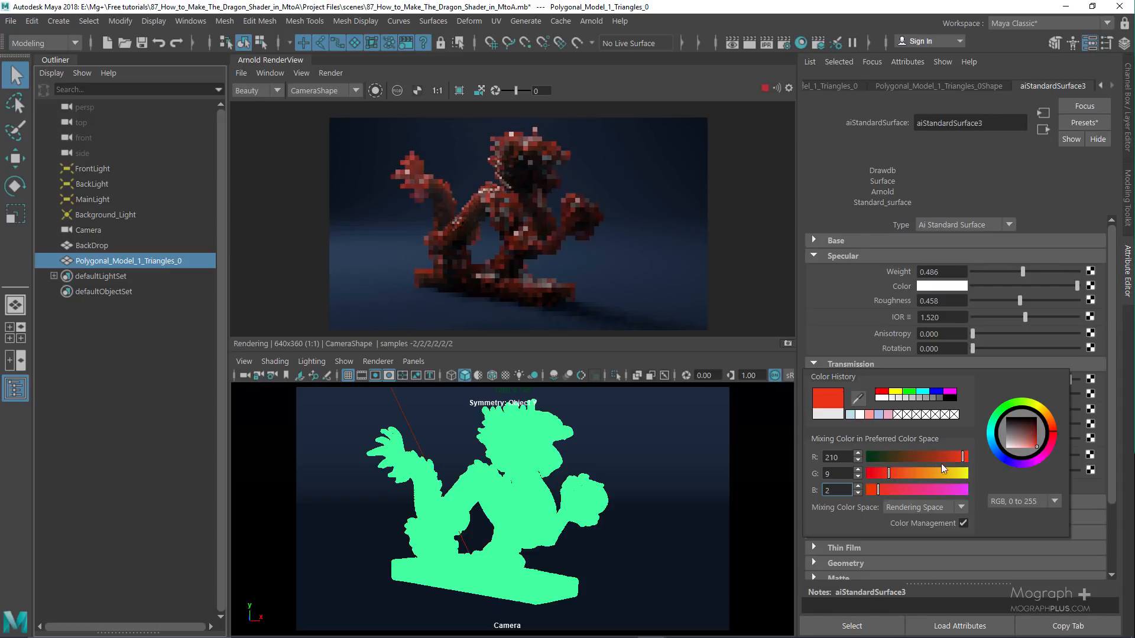
- Try a yellow (R 210, G 181, B 2) and a green transmission Scatter colour on the dragon material
click(956, 472)
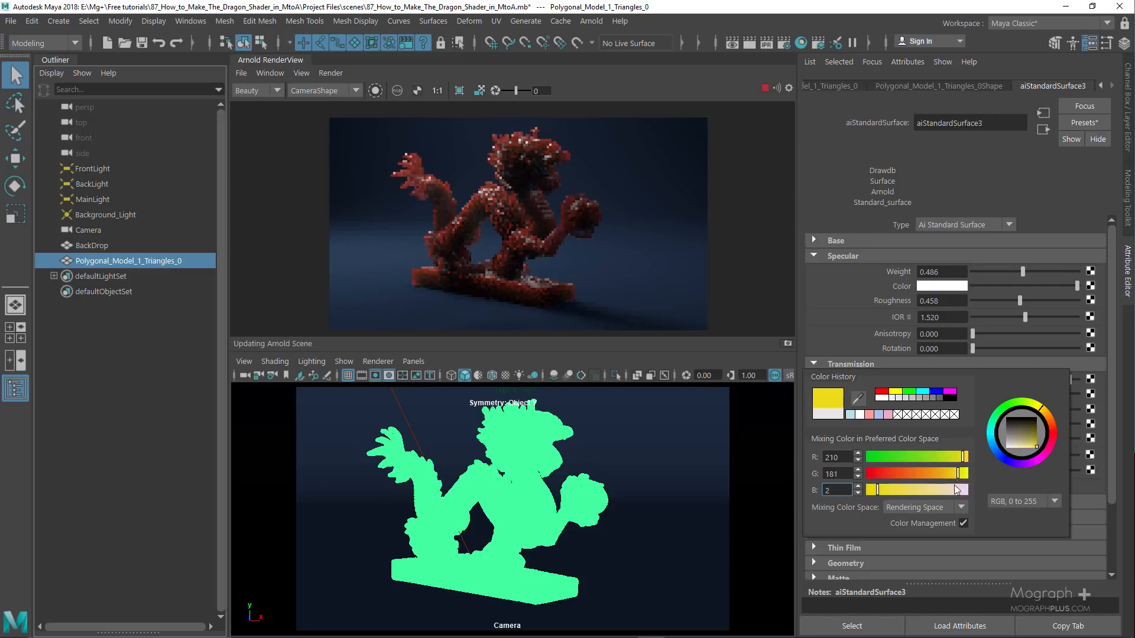
click(888, 459)
click(841, 295)
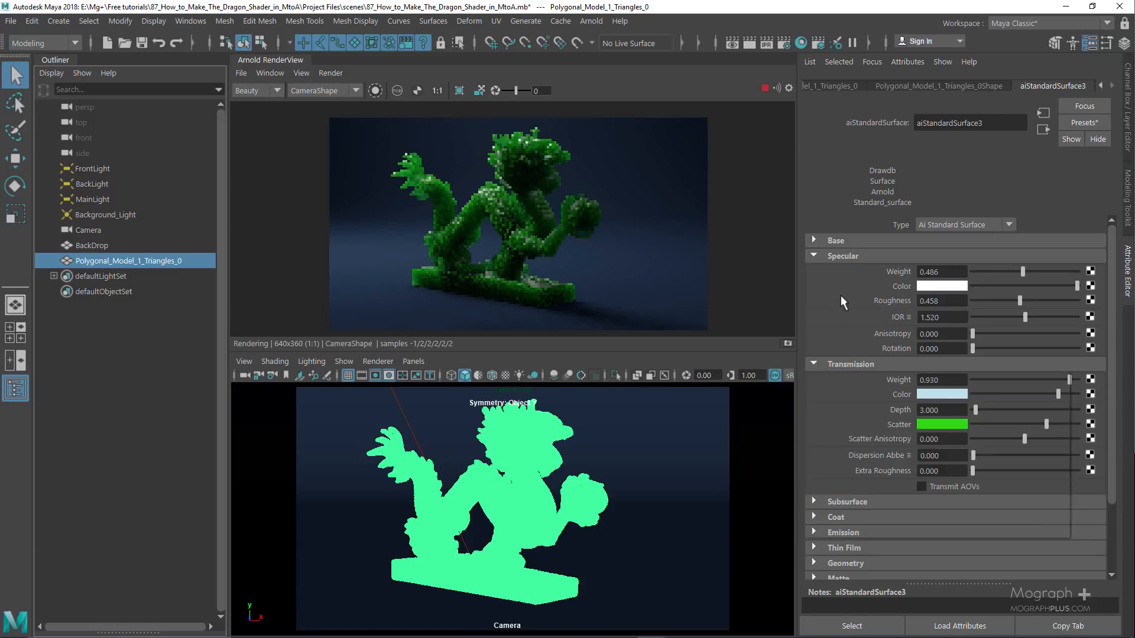
- Set the transmission Scatter colour to orange with R 194, G 107, B 11
click(935, 423)
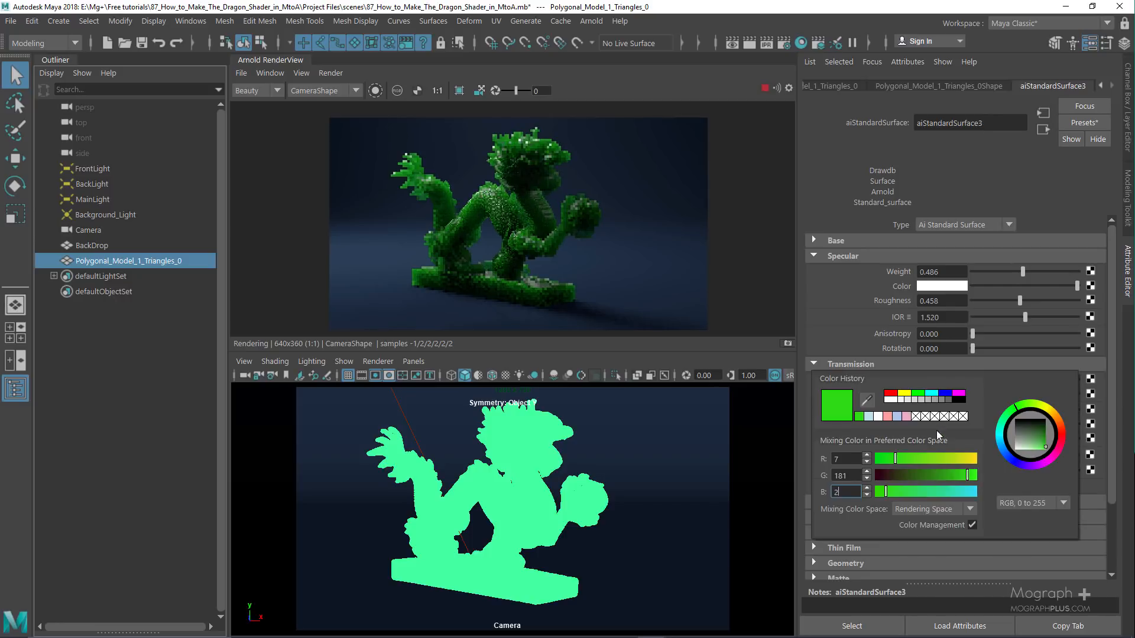
click(957, 460)
click(975, 459)
click(878, 492)
double_click(846, 459)
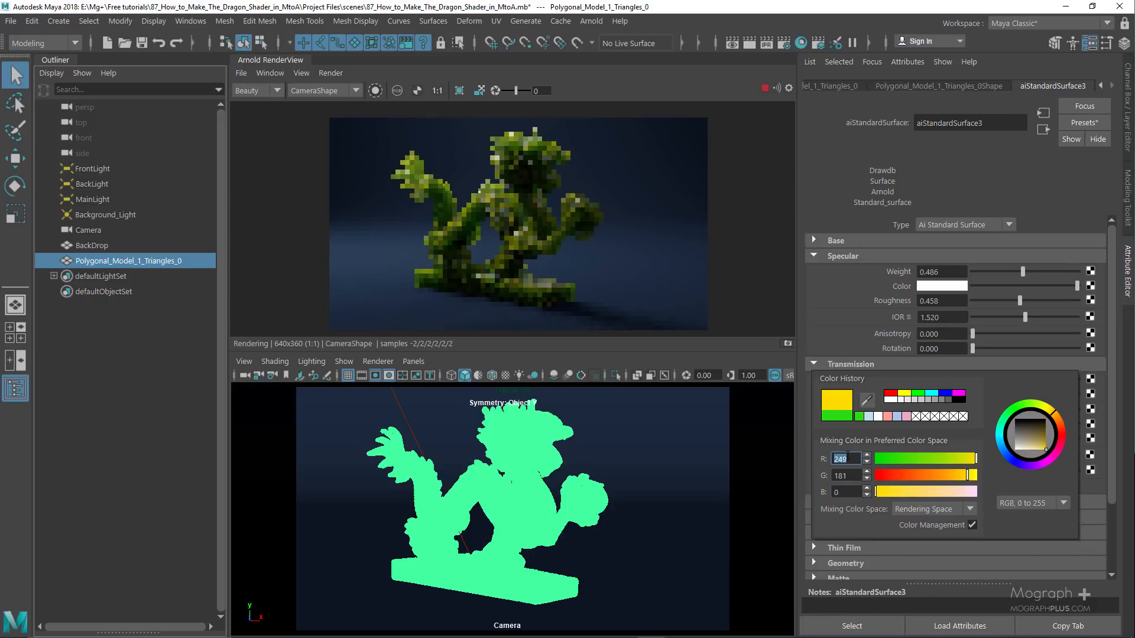
text(194)
double_click(854, 473)
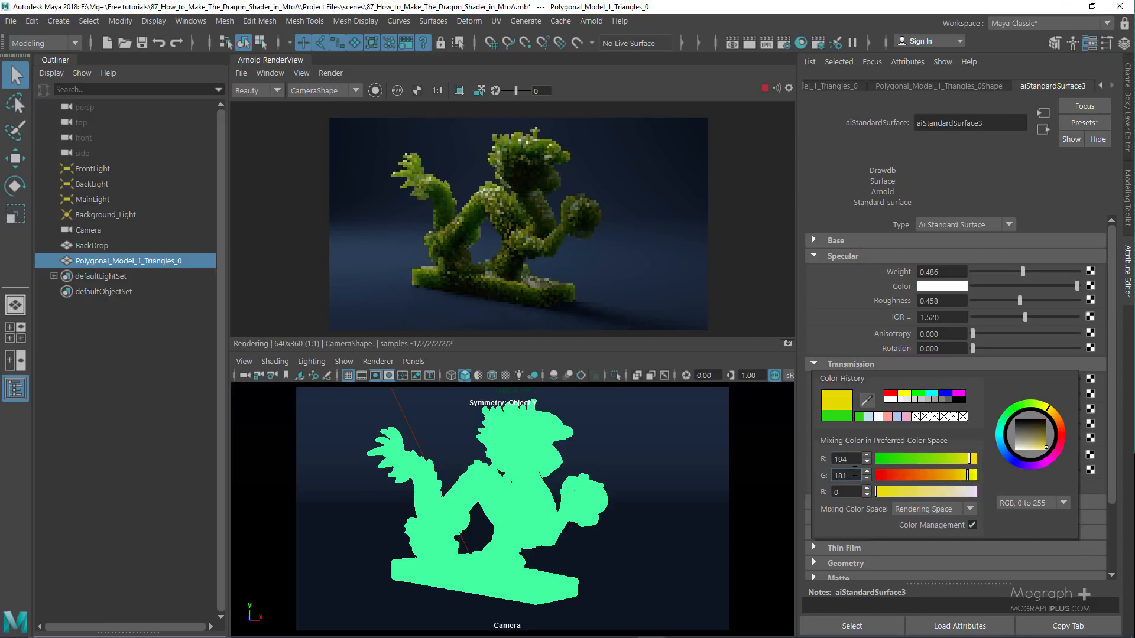
text(107)
click(849, 492)
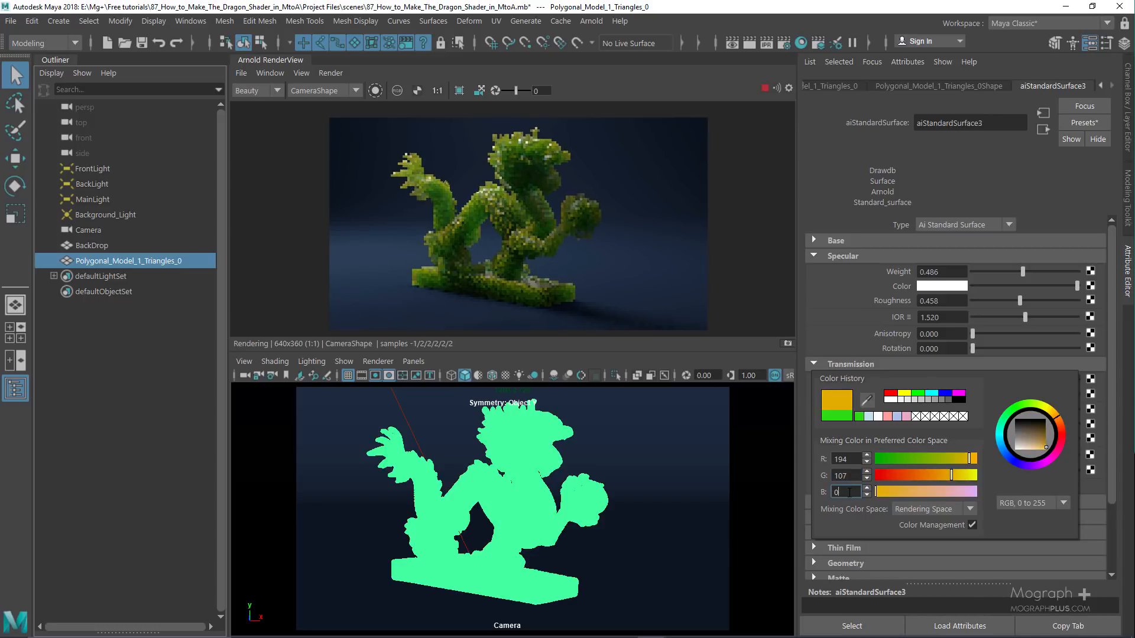
text(11)
key(Return)
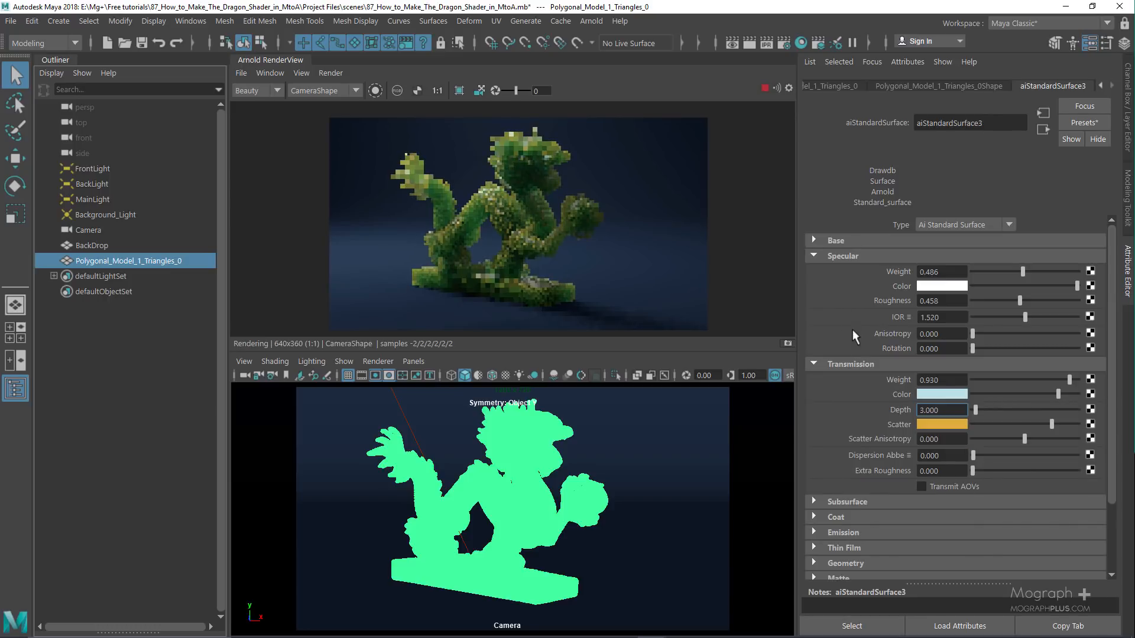
- Compare the dragon's render at transmission Scatter Anisotropy values of about 0.76, -0.68, 0.71 and 0.97
click(945, 440)
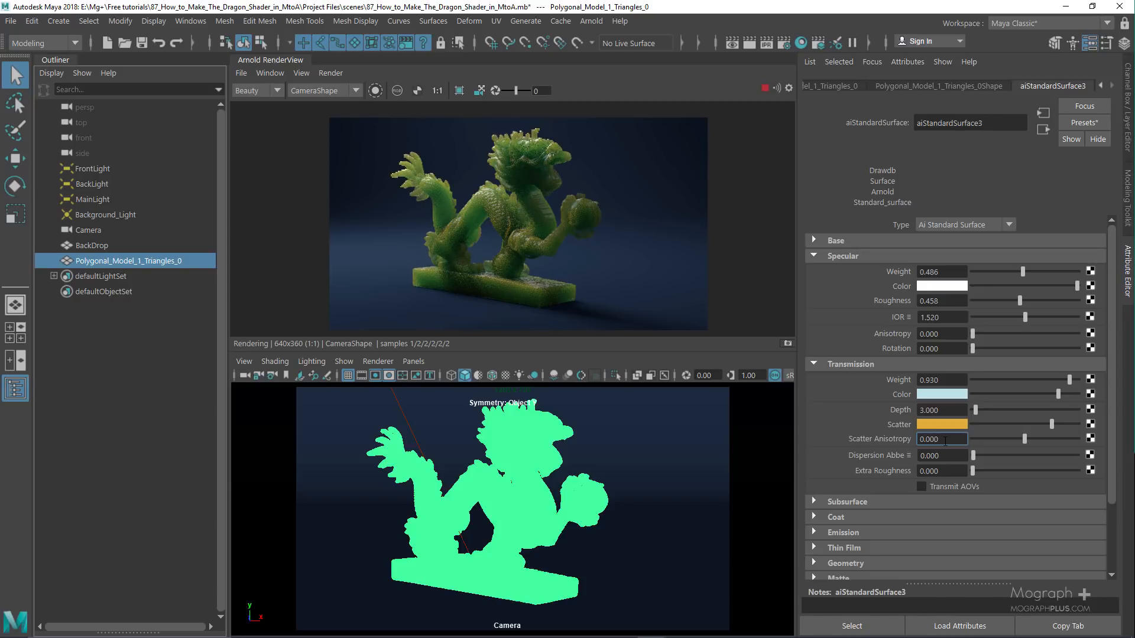
click(1065, 439)
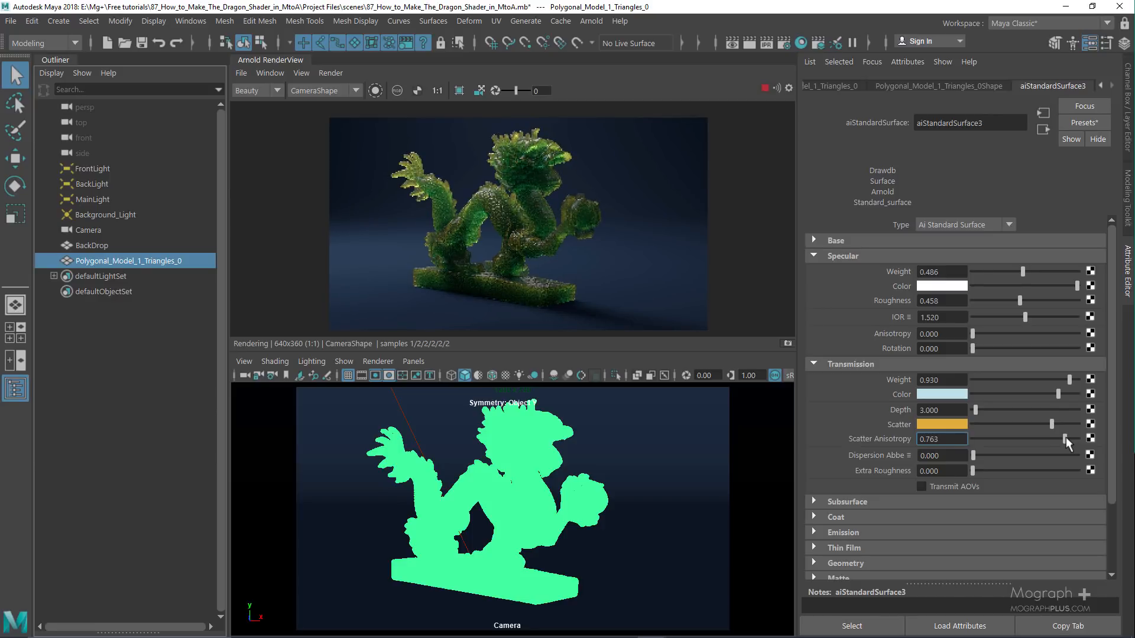
click(989, 438)
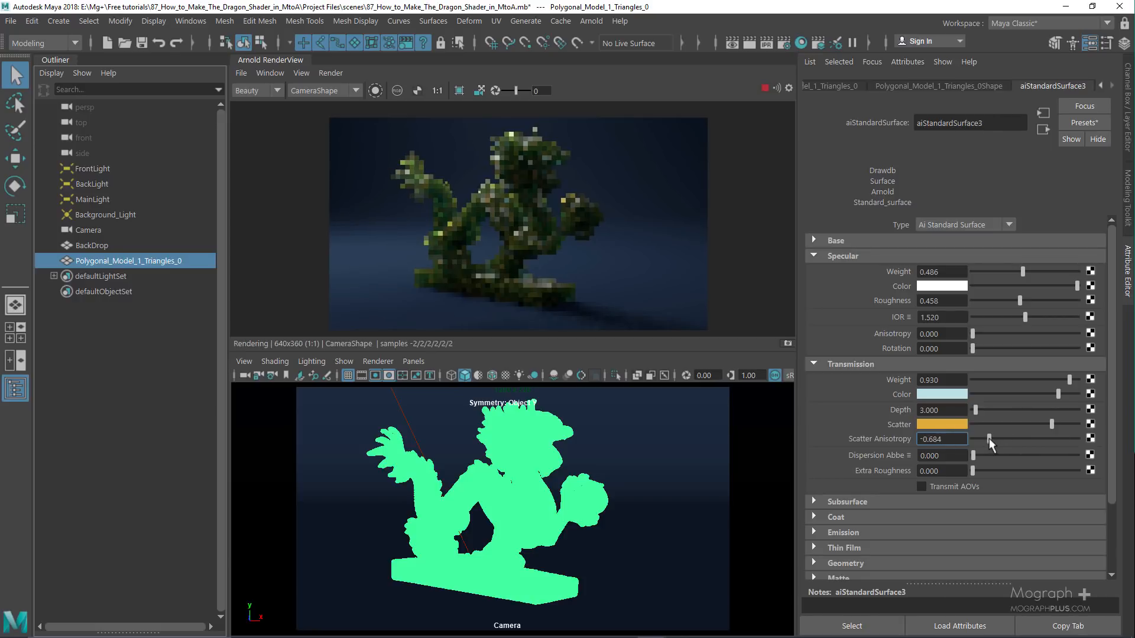
click(1053, 438)
drag(1053, 437, 1062, 435)
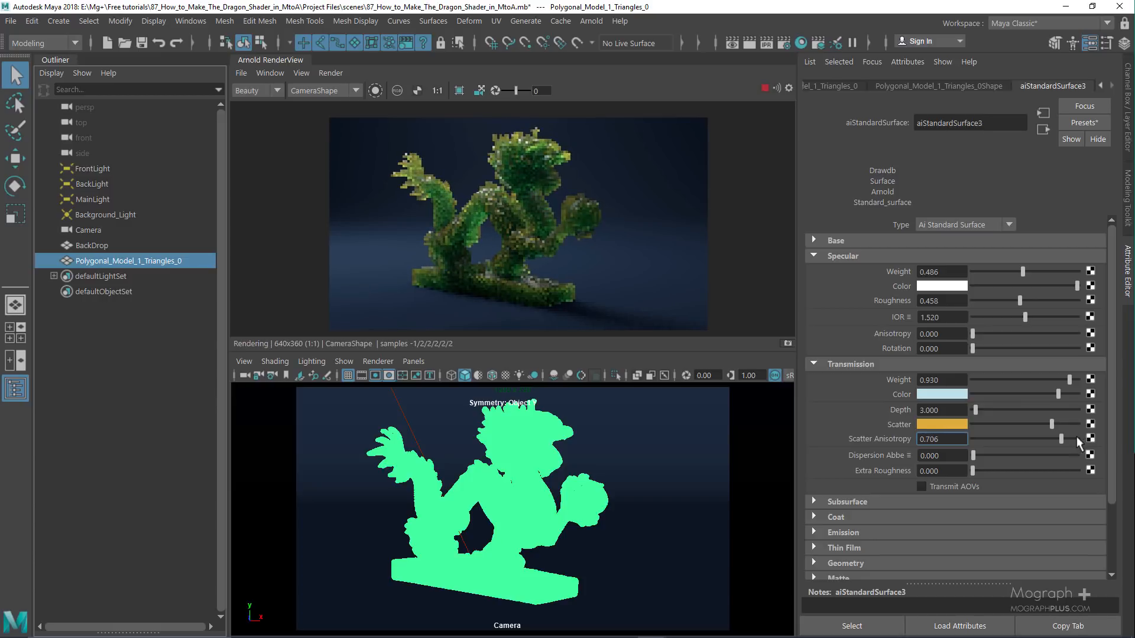
click(1075, 437)
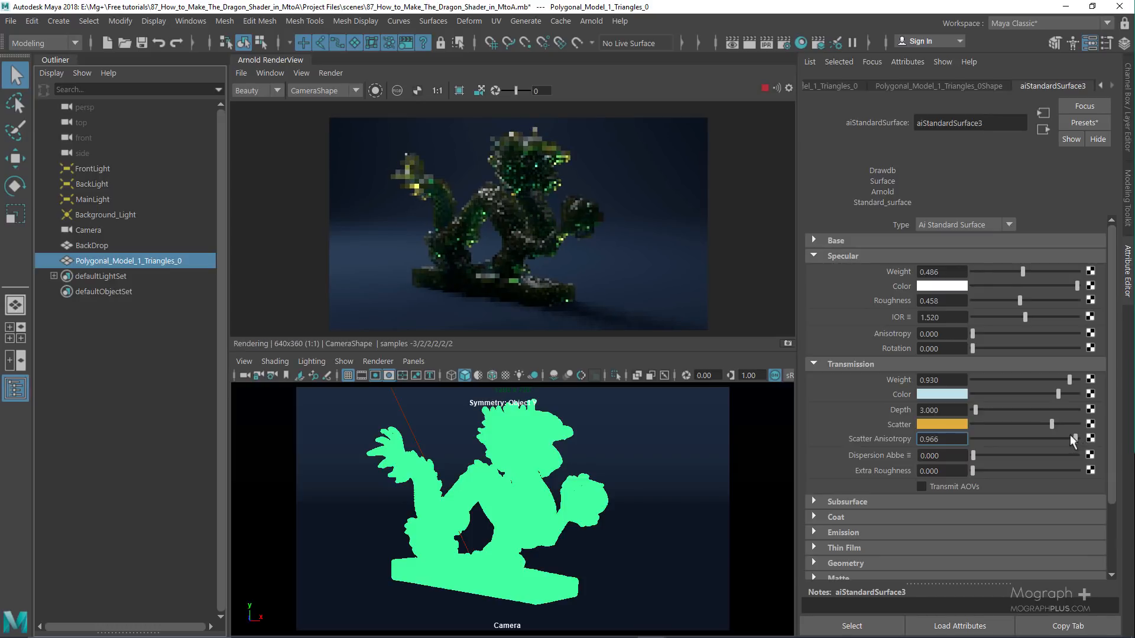
- Set the transmission Scatter Anisotropy to 0.7
double_click(944, 438)
text(0.7)
key(Return)
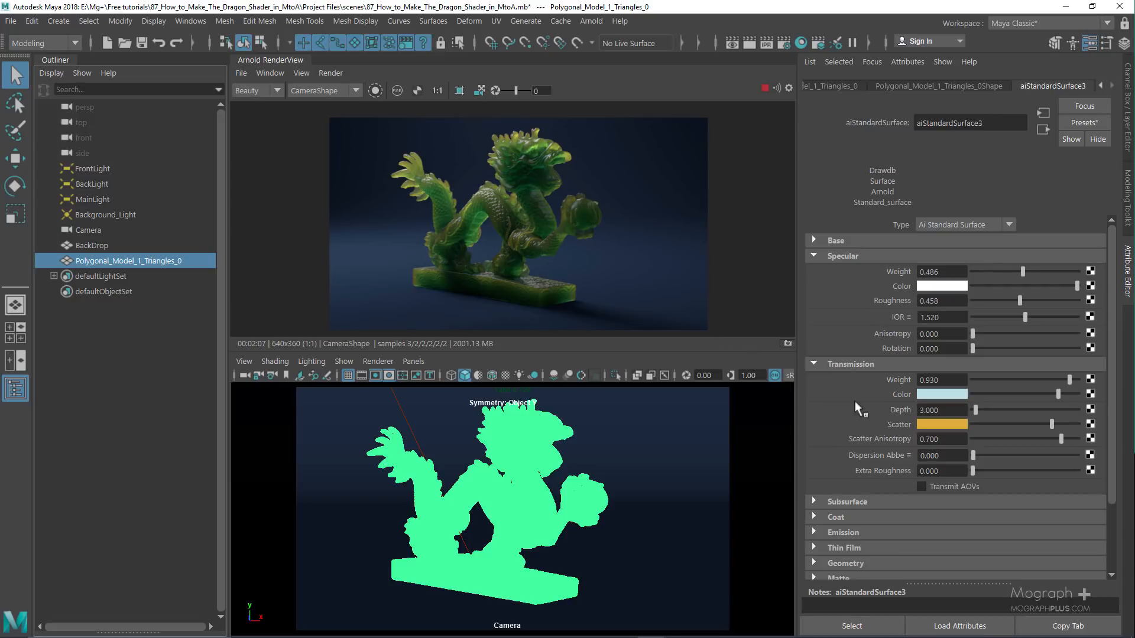
- Expand the Subsurface settings and set the transmission Weight to 0
click(896, 501)
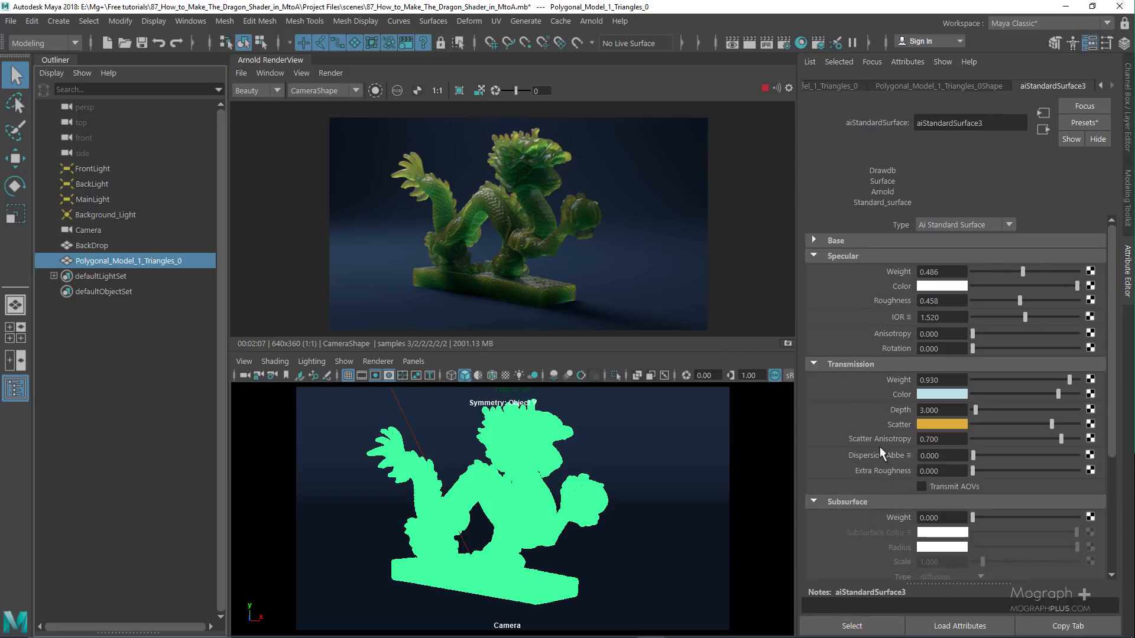
scroll(879, 446, down, 1)
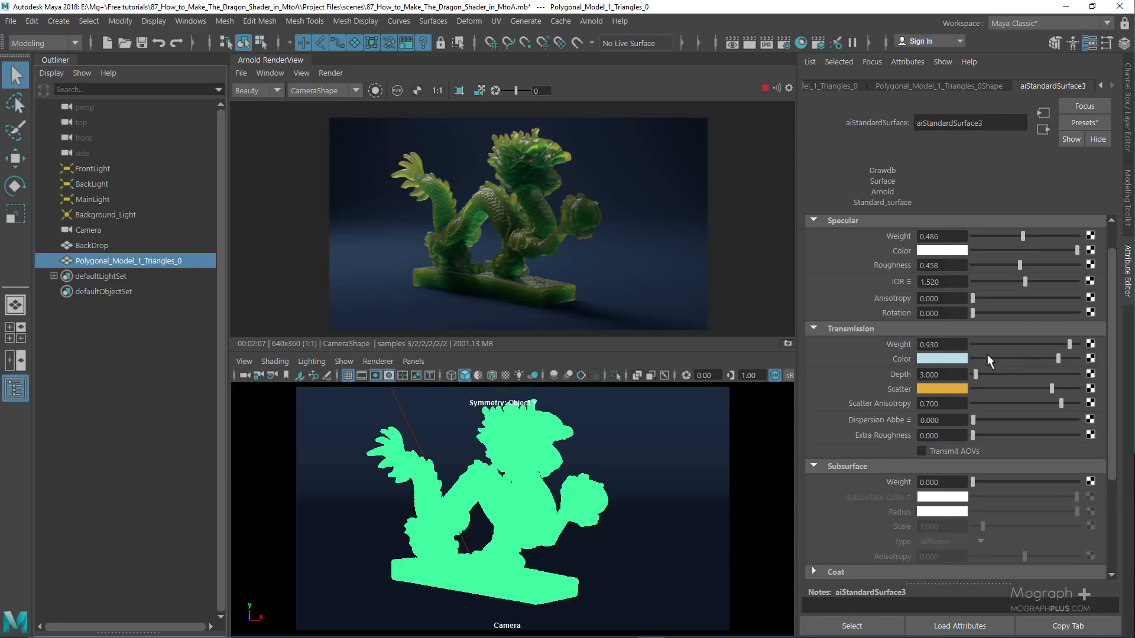
drag(952, 344, 878, 343)
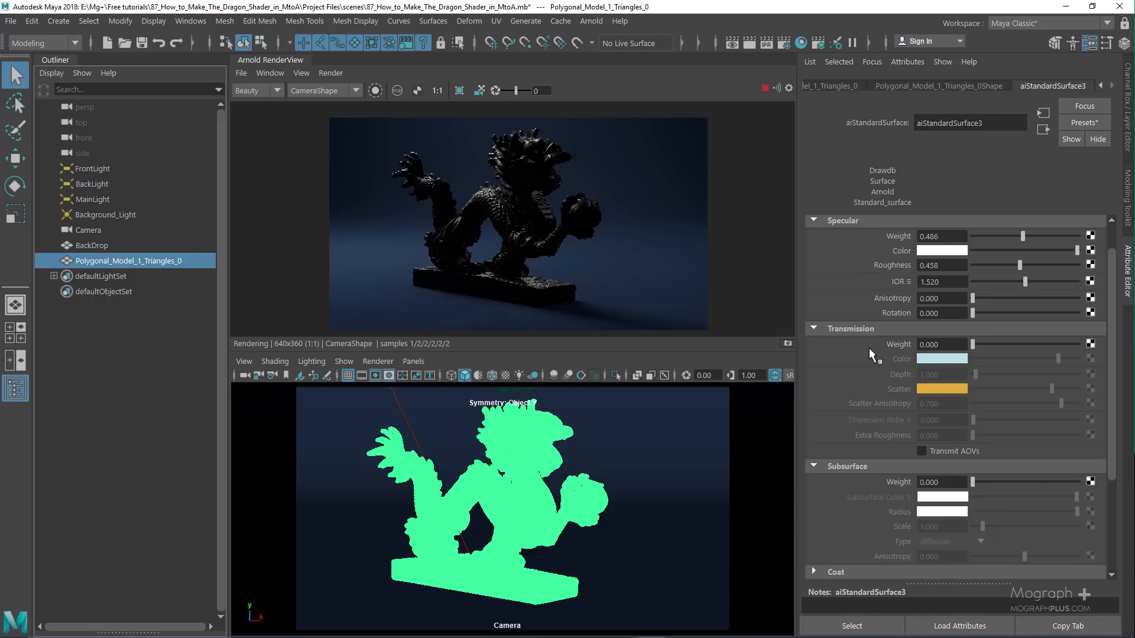
- Set the dragon material's subsurface Weight to 0.503 and its Scale to 4
click(1011, 482)
drag(1013, 480, 1025, 480)
double_click(936, 527)
text(4)
key(Return)
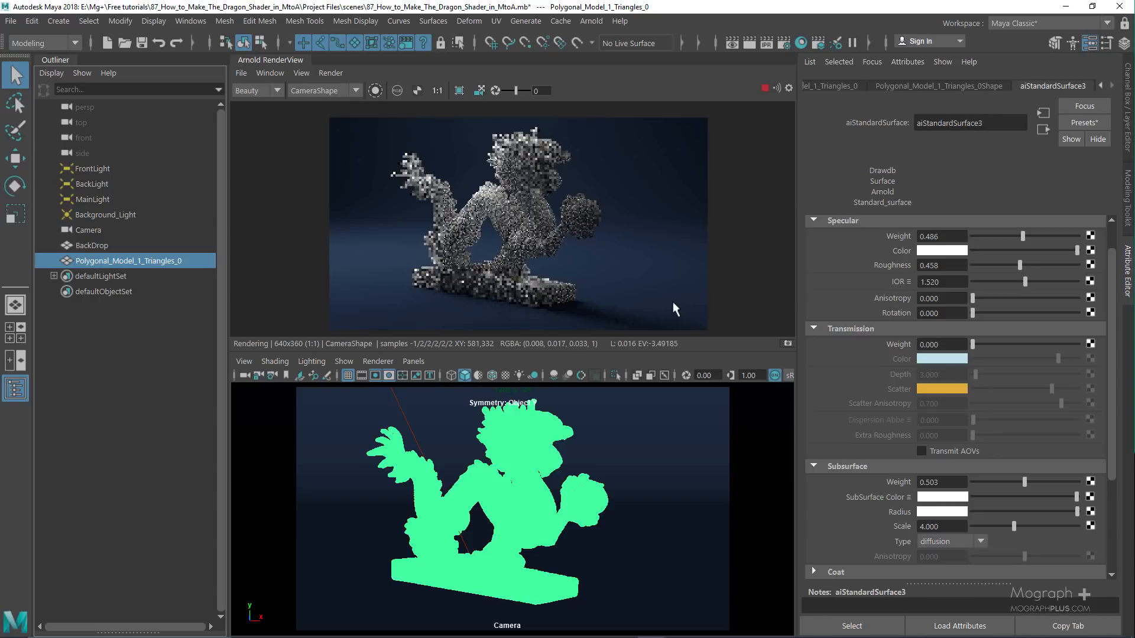
- Change the subsurface Radius colour to cyan by entering 50 for its red component, and inspect the render
click(929, 511)
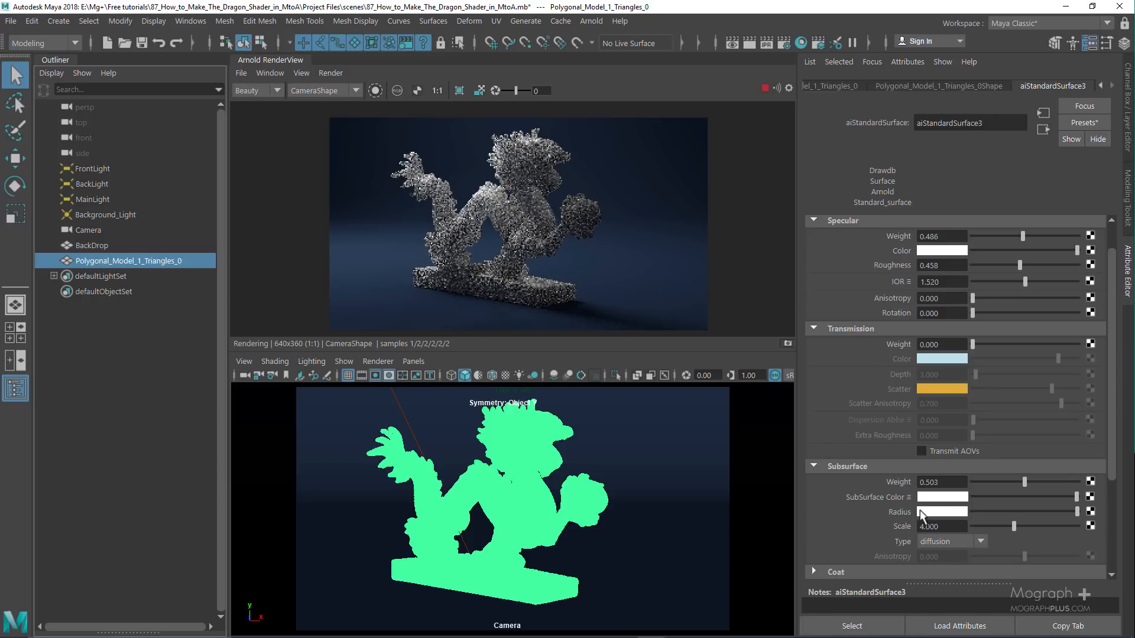
click(838, 547)
double_click(838, 547)
text(50)
key(Return)
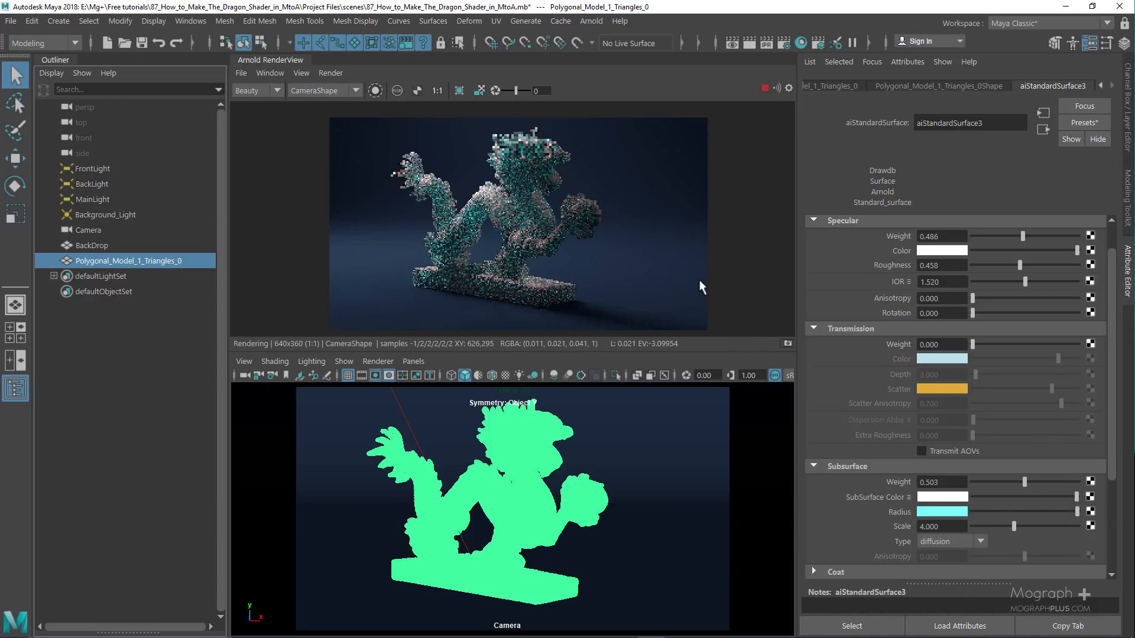
scroll(422, 183, up, 2)
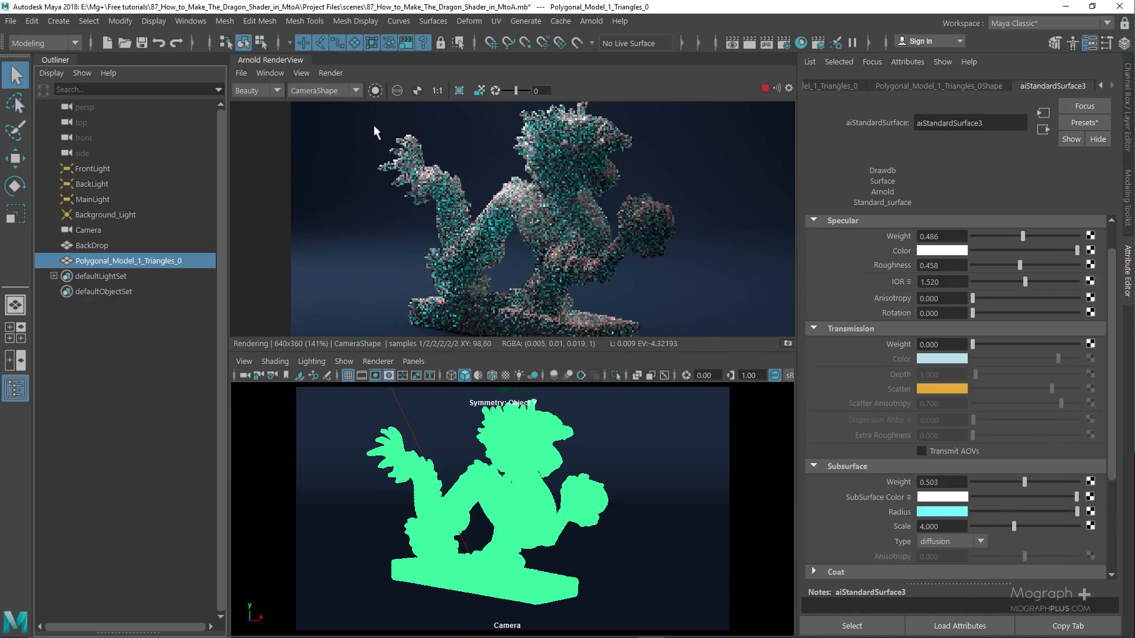
scroll(396, 152, down, 2)
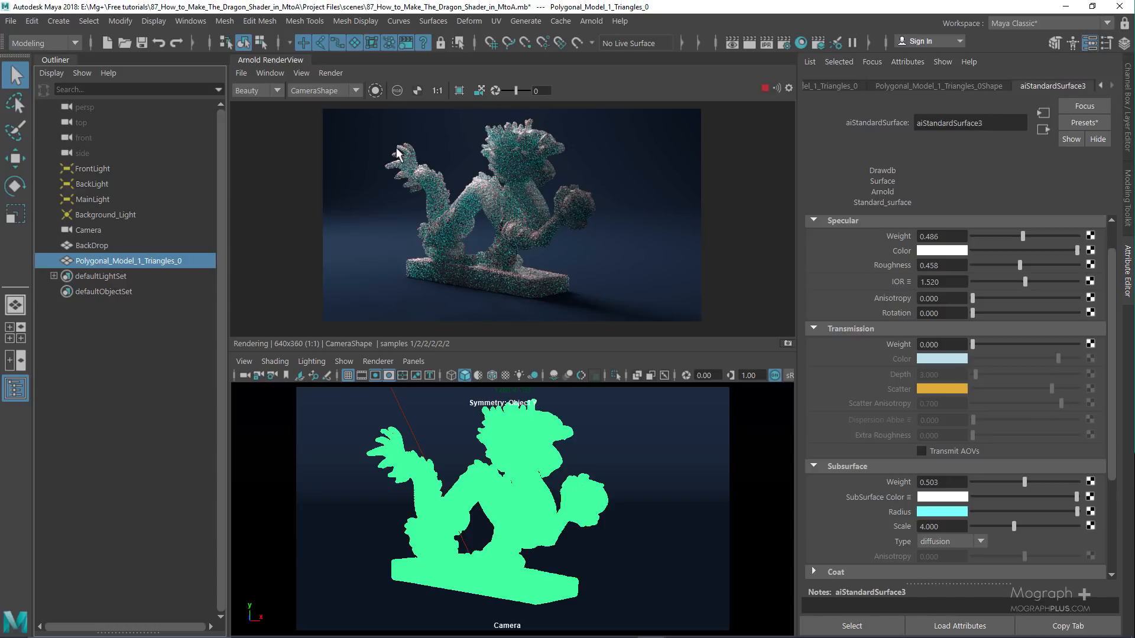
- Raise the transmission Weight through 0.463 and 0.847 and set it to 0.93
click(1020, 344)
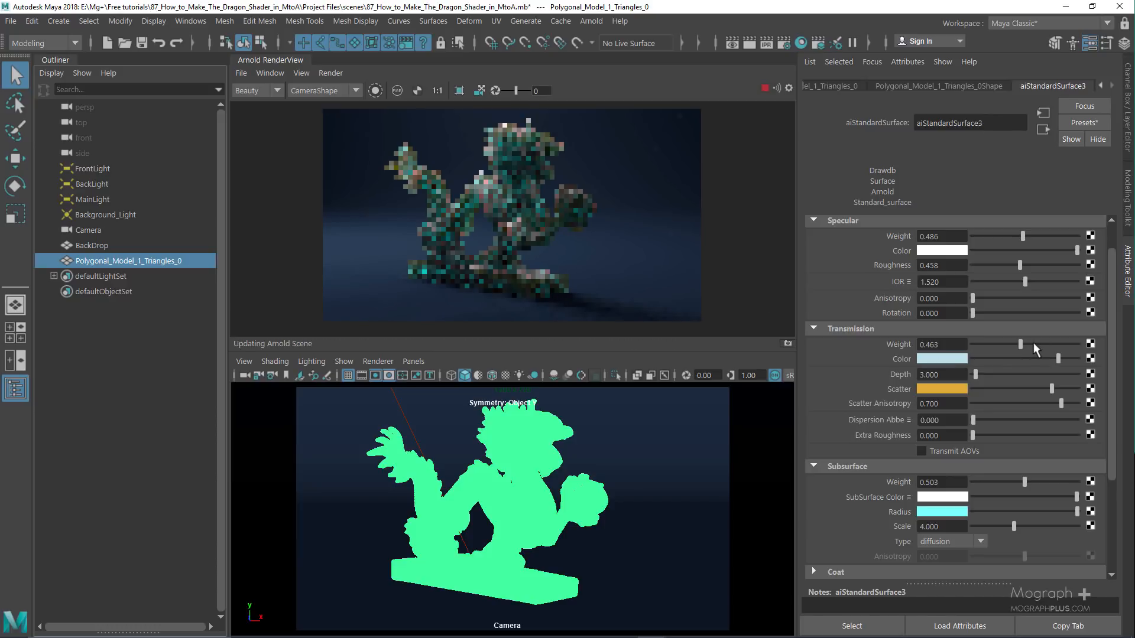
click(1062, 343)
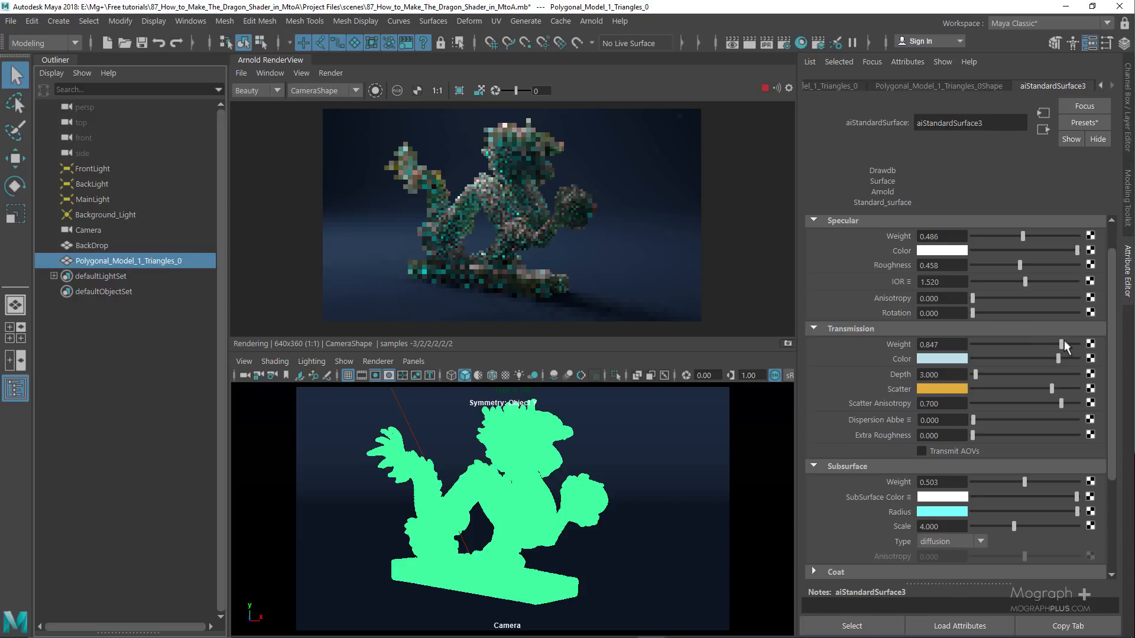
click(961, 344)
key(BackSpace)
key(BackSpace)
key(BackSpace)
text(93)
key(Return)
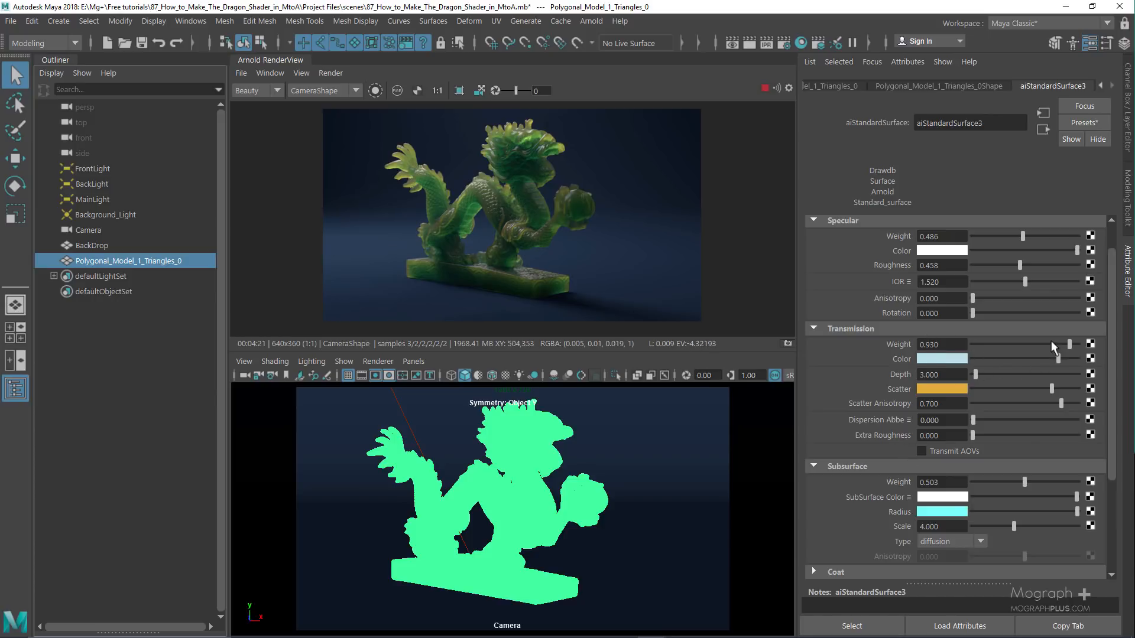
- Compare the render at a transmission Weight of 0.52, and set the Weight back to 0.93
drag(1046, 340, 1026, 339)
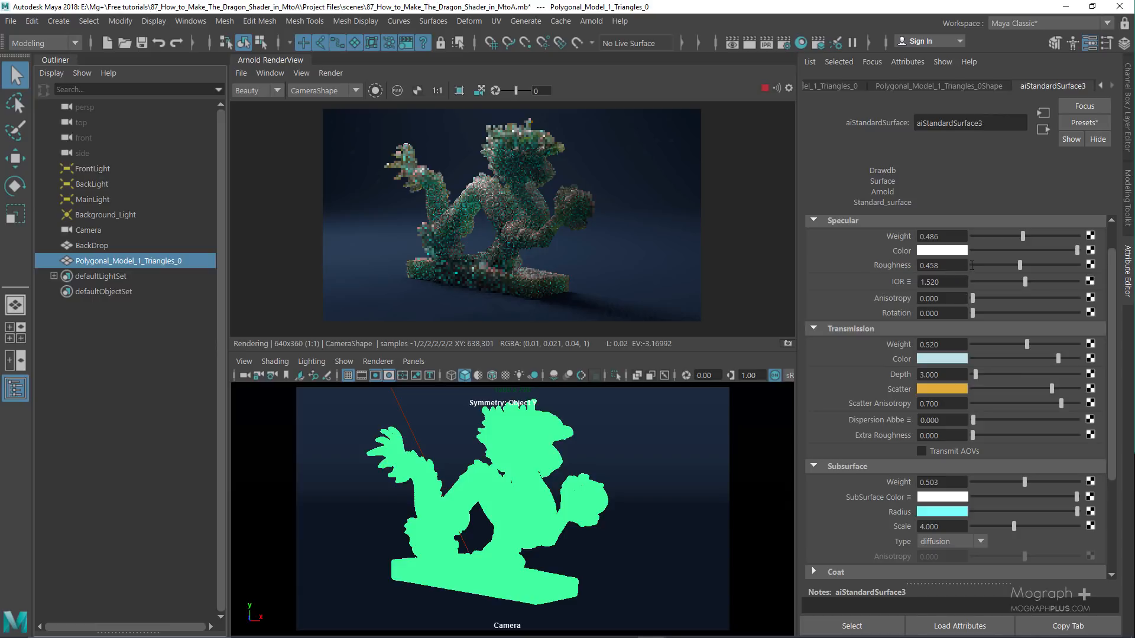
click(956, 346)
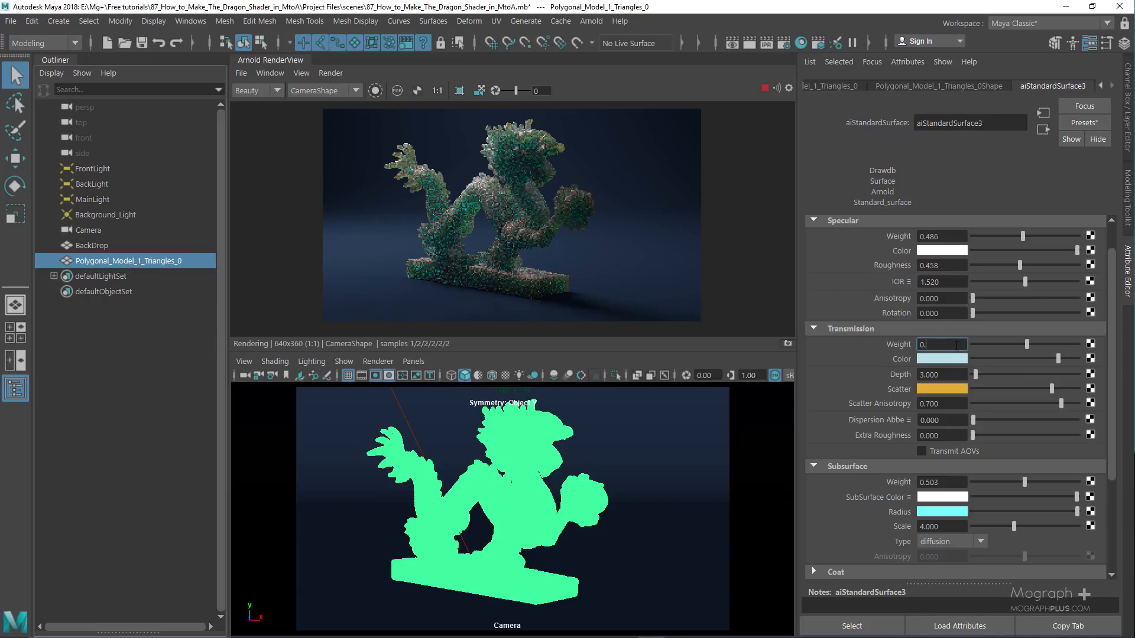
text(0.93)
key(Return)
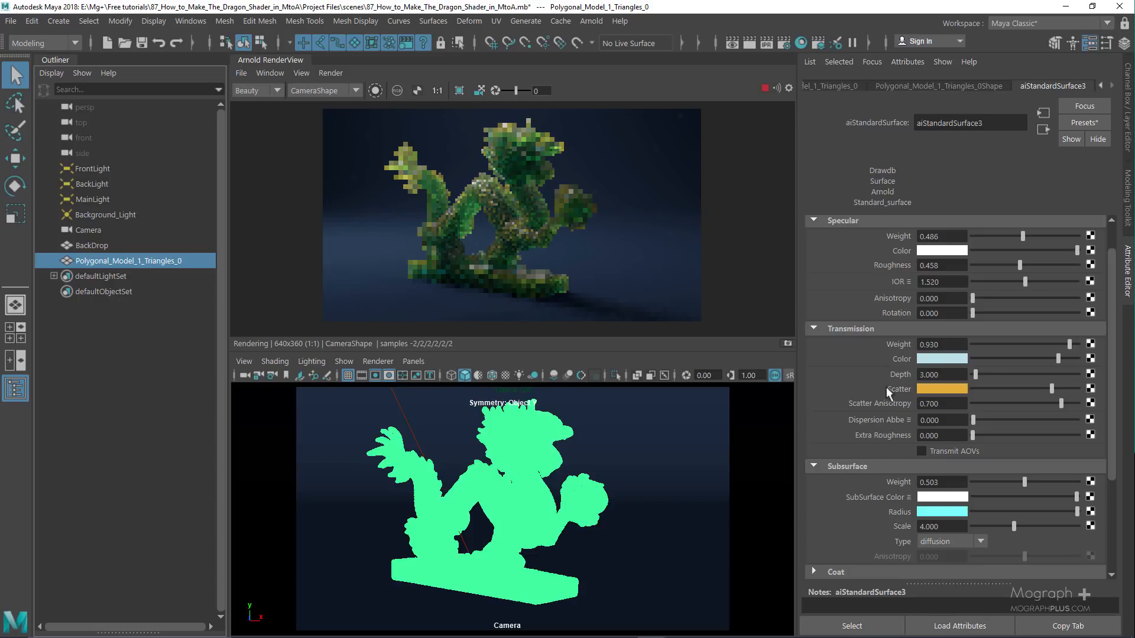
- Stop the live Arnold render and graph the dragon's material network in an enlarged Hypershade work area
click(764, 84)
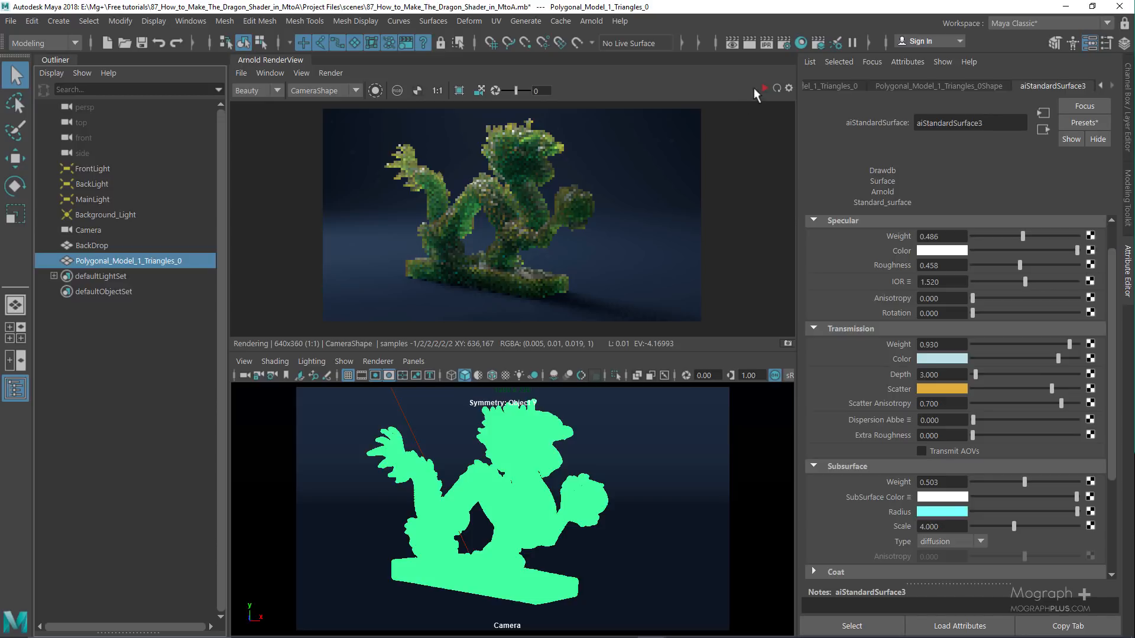
click(802, 42)
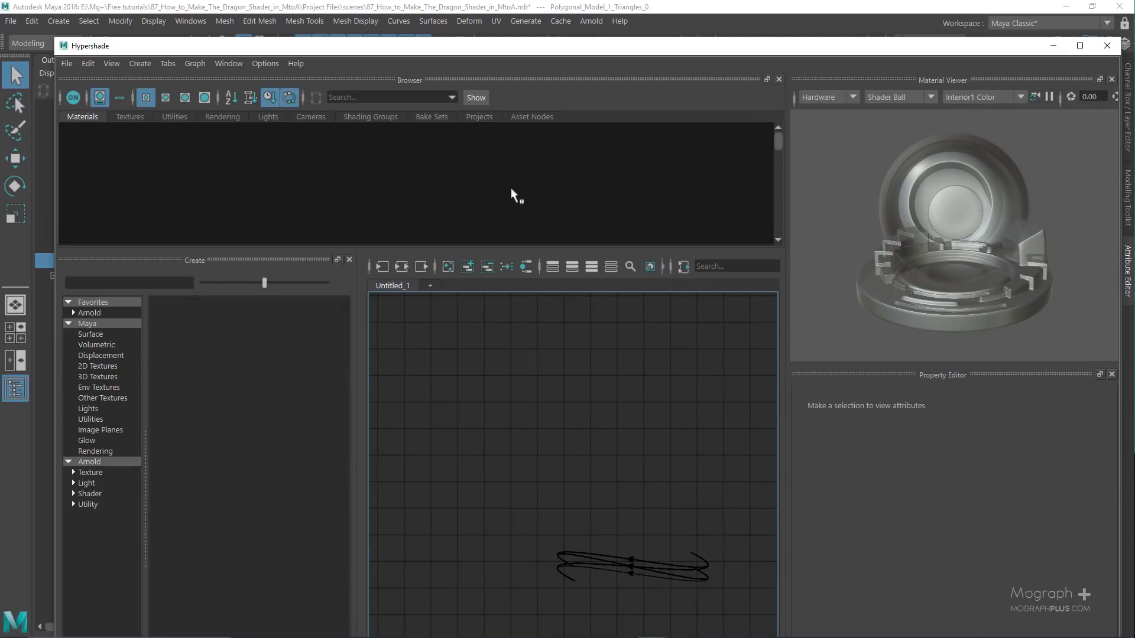
key(space)
click(119, 86)
right_drag(491, 244, 502, 281)
click(464, 202)
scroll(778, 395, down, 5)
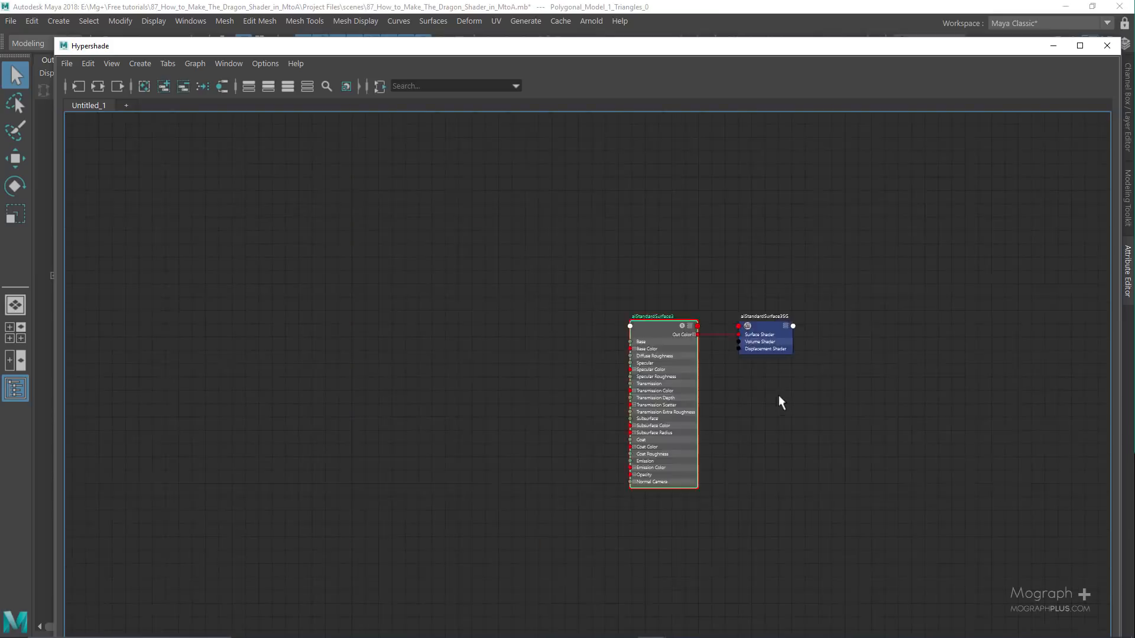
alt+middle_drag(595, 367, 498, 320)
scroll(521, 326, up, 2)
scroll(520, 333, up, 2)
alt+middle_drag(441, 299, 355, 200)
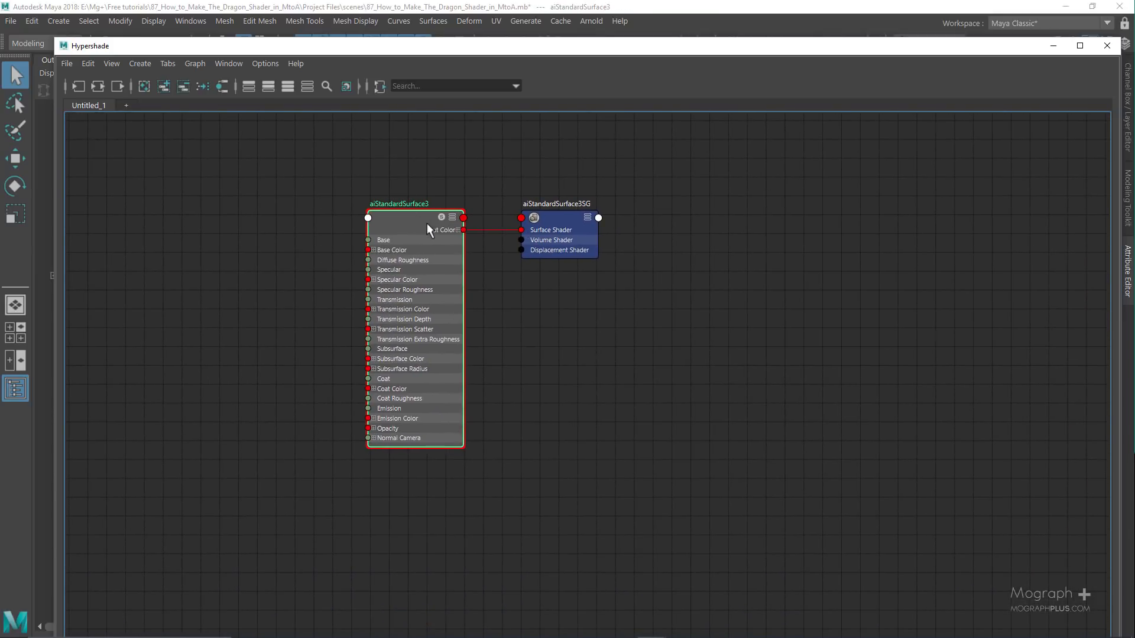
- Duplicate the aiStandardSurface3 shader, place the copy beside the original network, and assign it to the dragon model
key(ctrl+d)
drag(835, 308, 670, 353)
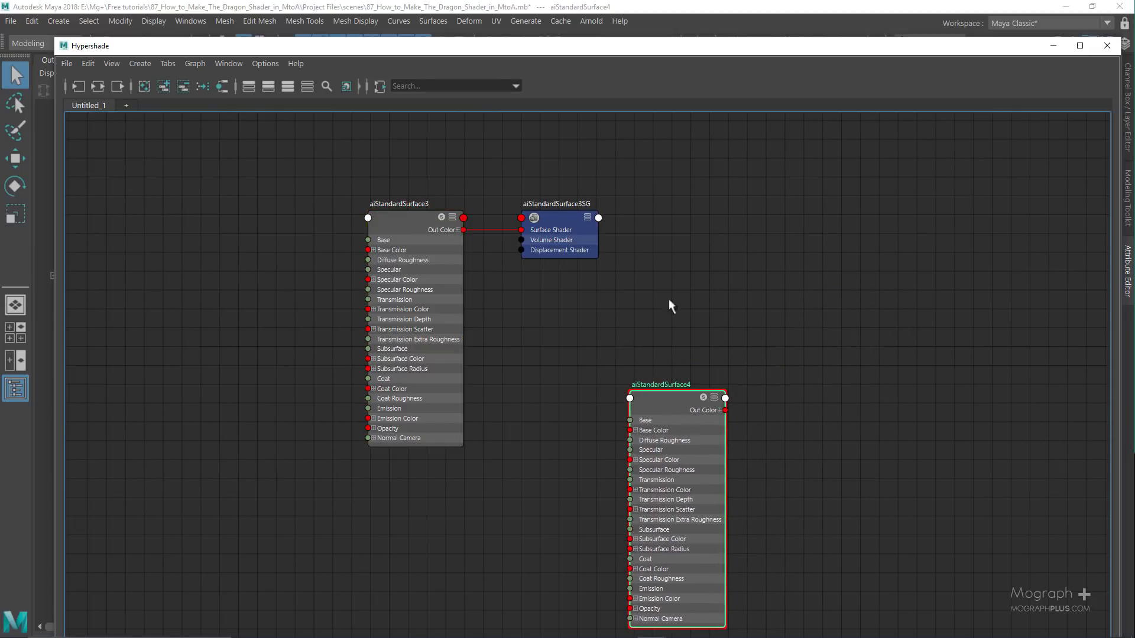
drag(665, 47, 584, 105)
click(511, 424)
alt+middle_drag(643, 340, 586, 175)
right_drag(591, 292, 610, 244)
- Select the duplicated shader, close Hypershade, and review the copy's transmission and subsurface attributes
click(662, 243)
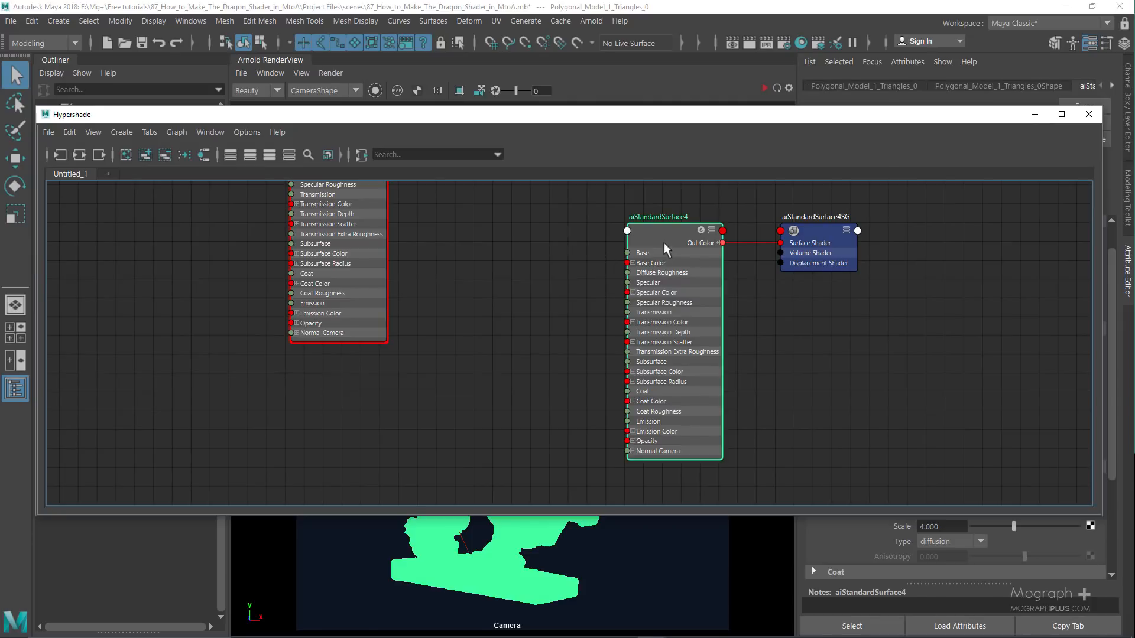
click(1085, 117)
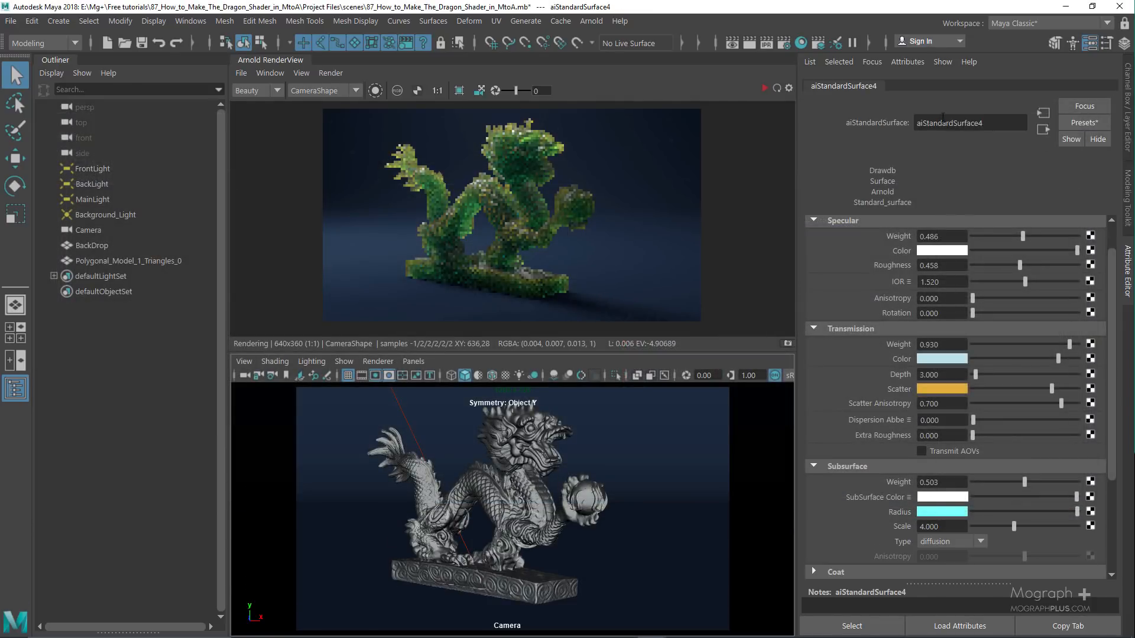
scroll(879, 381, down, 4)
scroll(846, 390, up, 3)
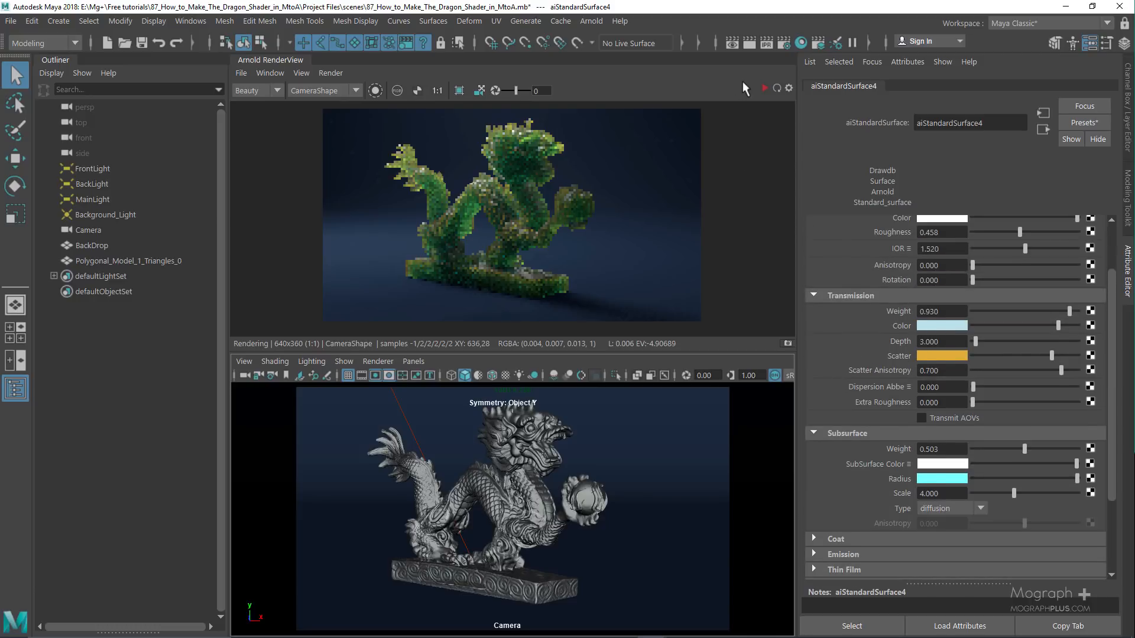
- Start the live Arnold render and set the duplicated shader's transmission Color to RGB 210, 104, 138
click(766, 88)
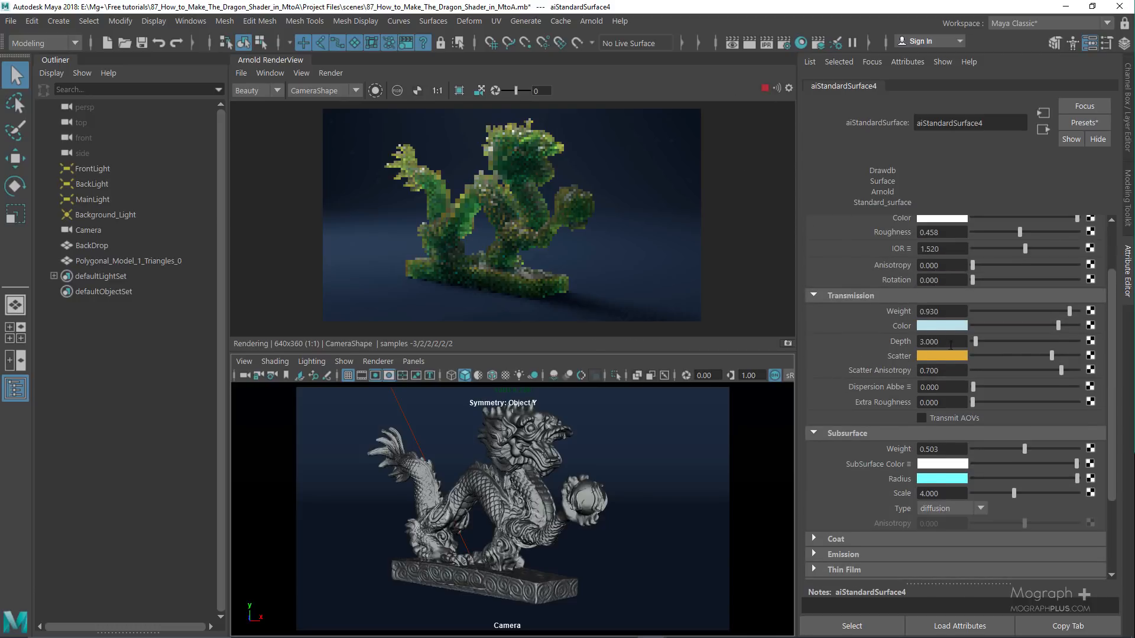
click(937, 328)
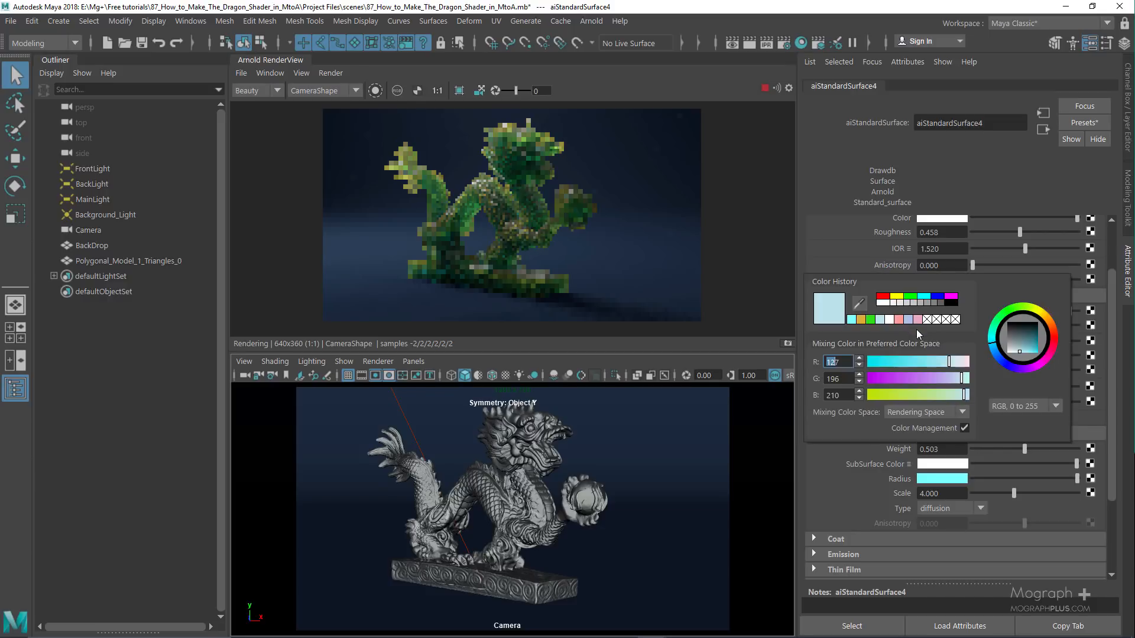
click(923, 326)
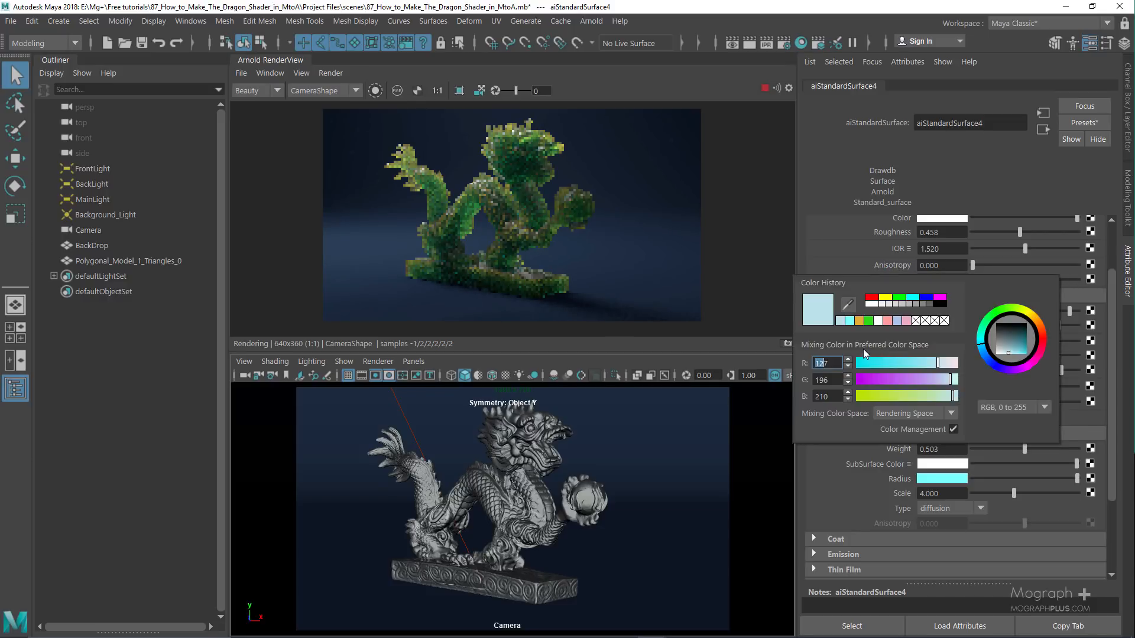
text(210)
click(827, 380)
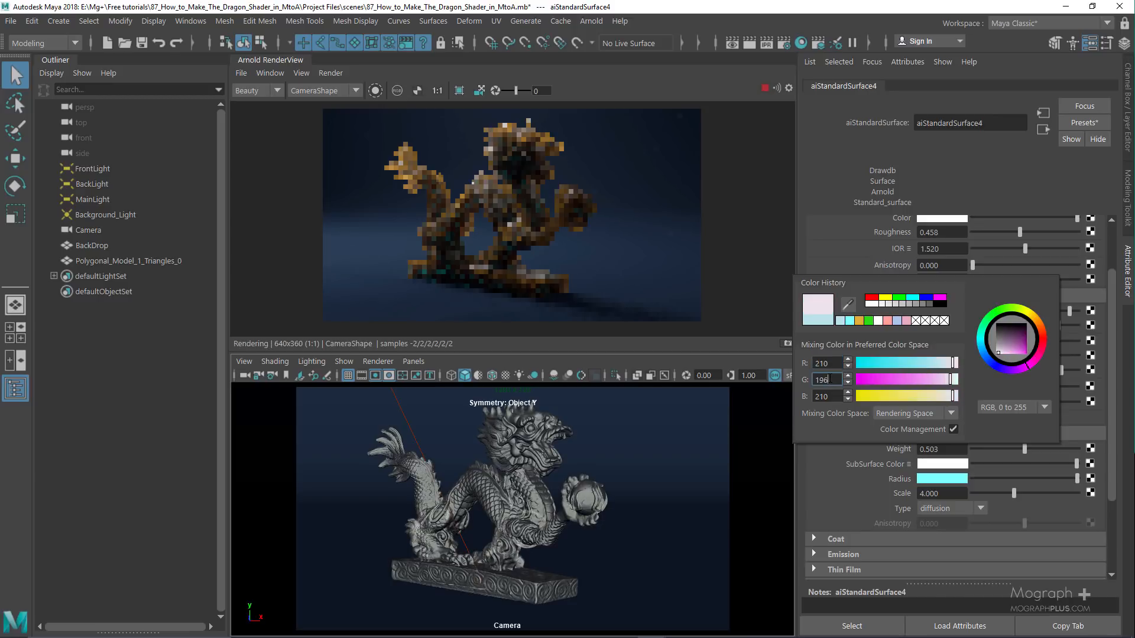
double_click(826, 380)
text(104)
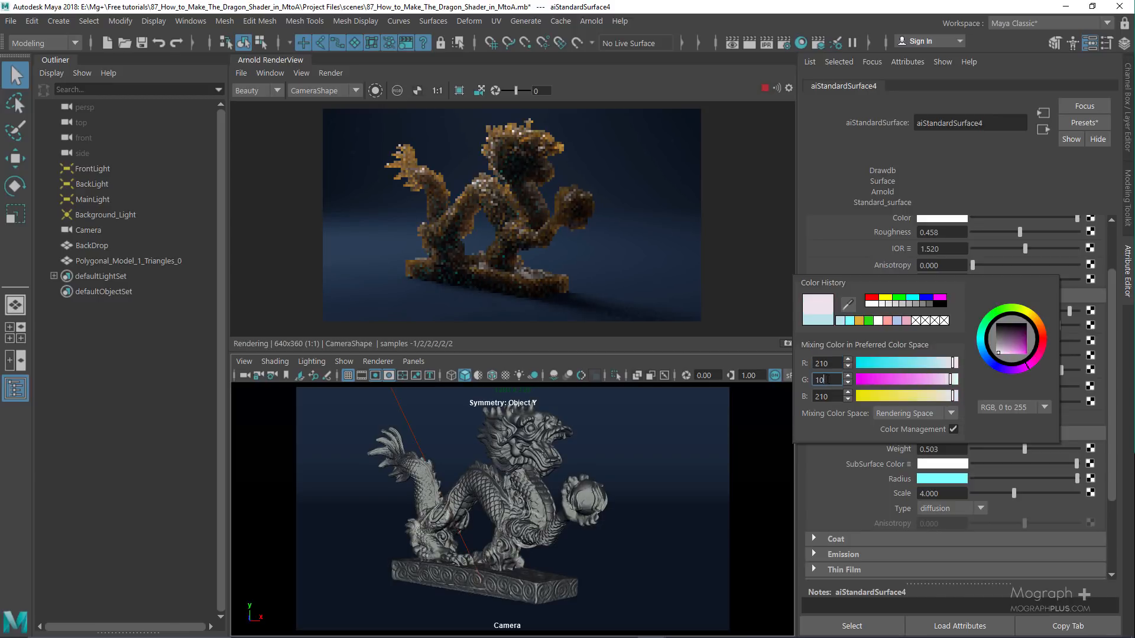
double_click(828, 396)
text(138)
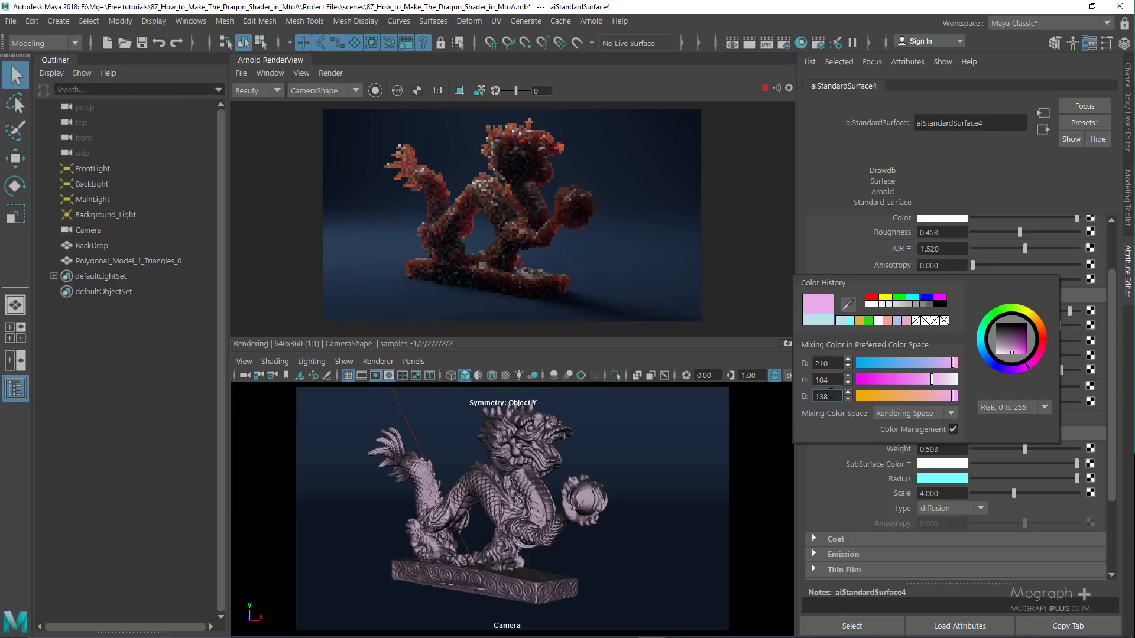
click(831, 382)
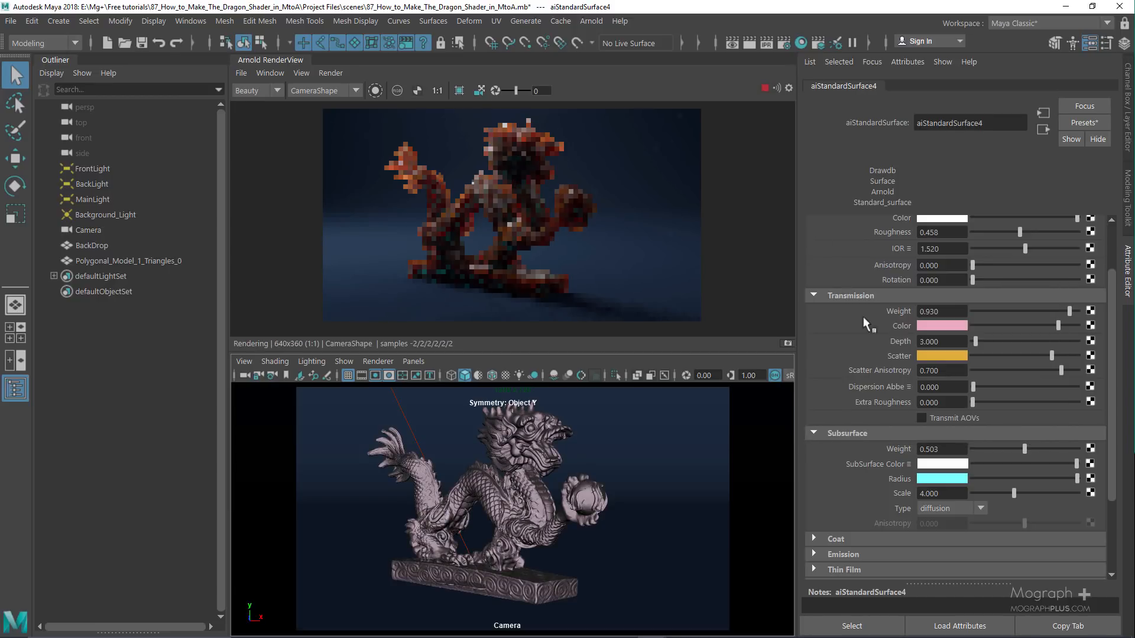
- Set the transmission Scatter color to RGB 104, 138, 210
click(926, 355)
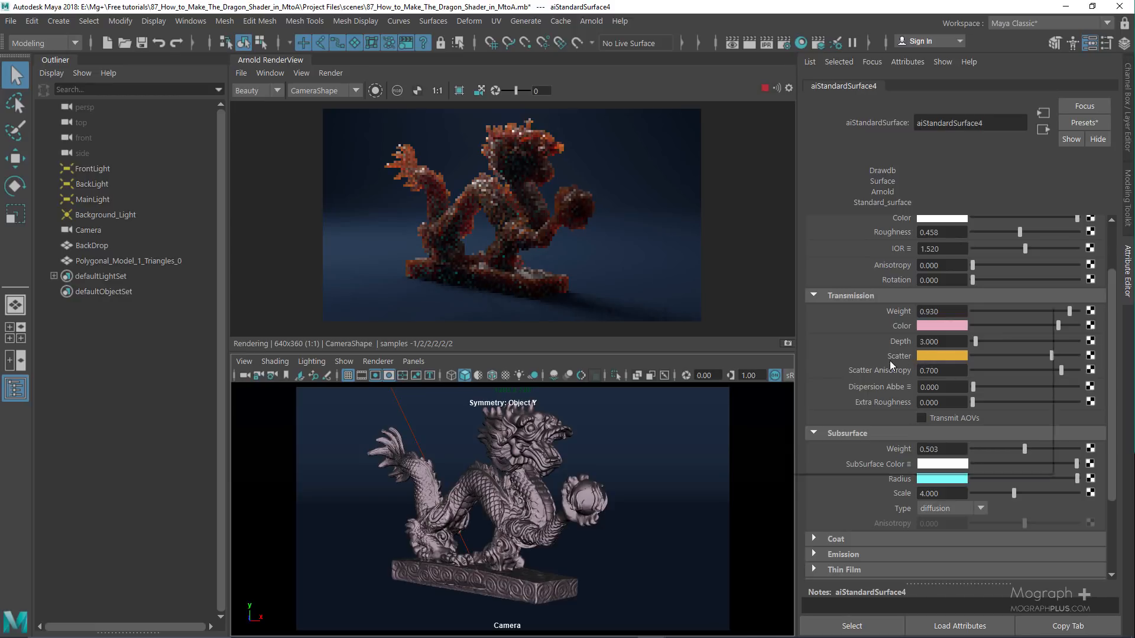
double_click(821, 393)
text(104)
double_click(826, 410)
text(1)
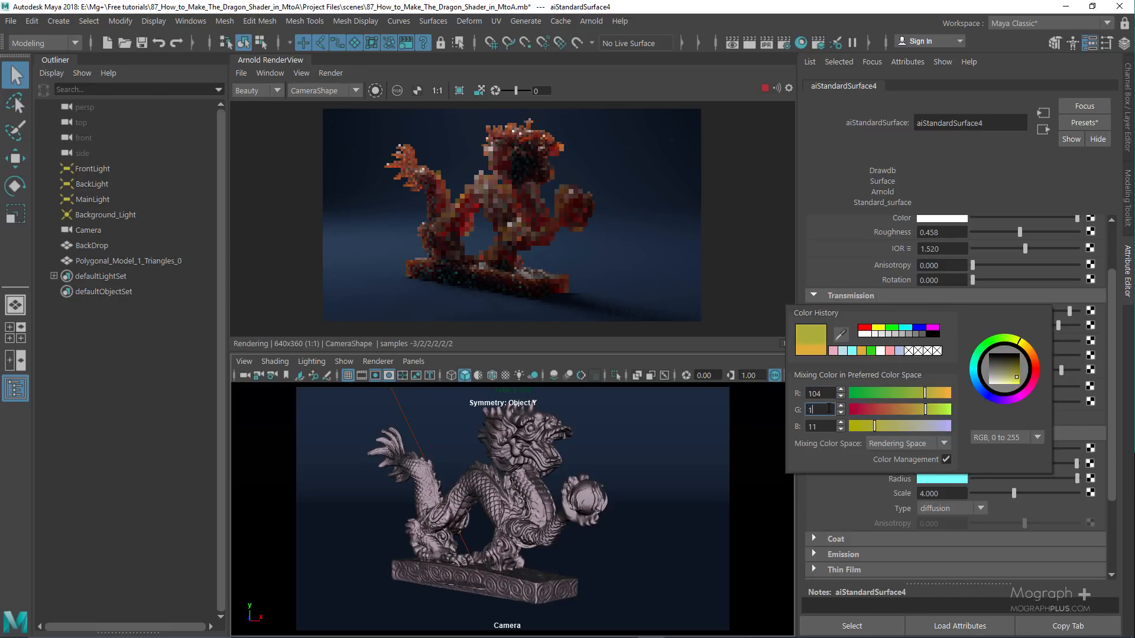
text(38)
double_click(825, 425)
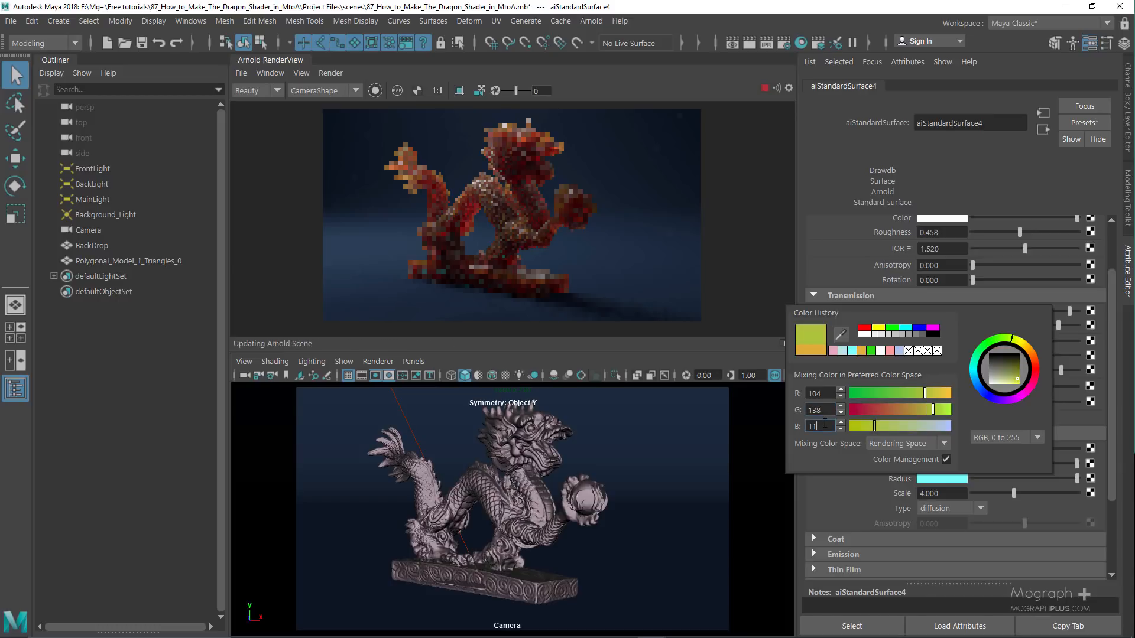
text(210)
key(Return)
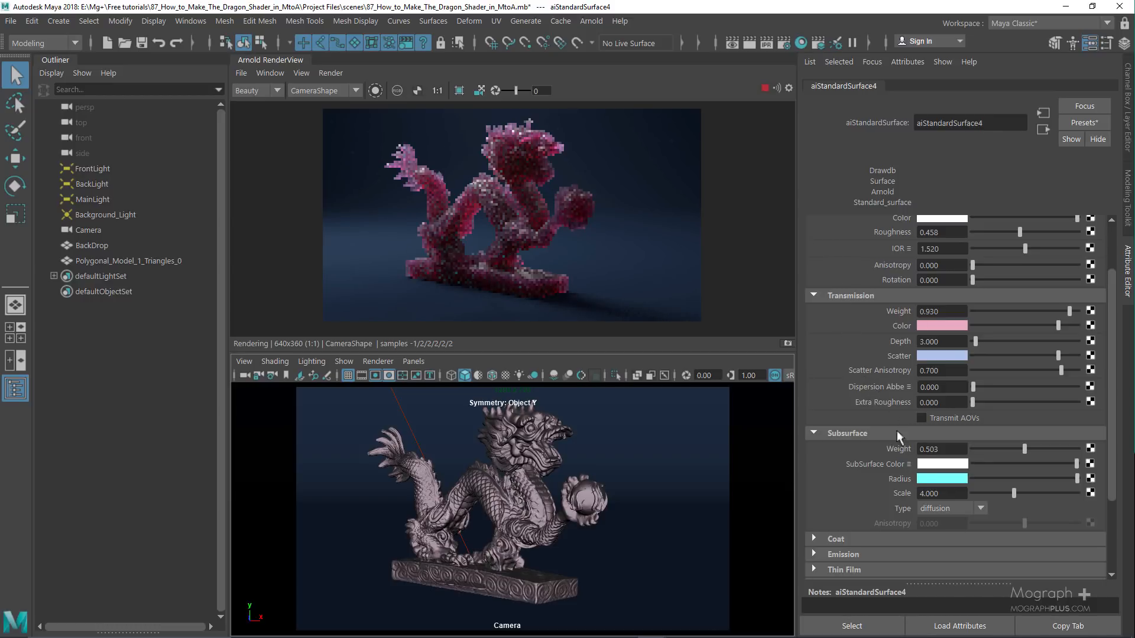
- Set the subsurface Weight to 0.35
double_click(948, 449)
text(0.5)
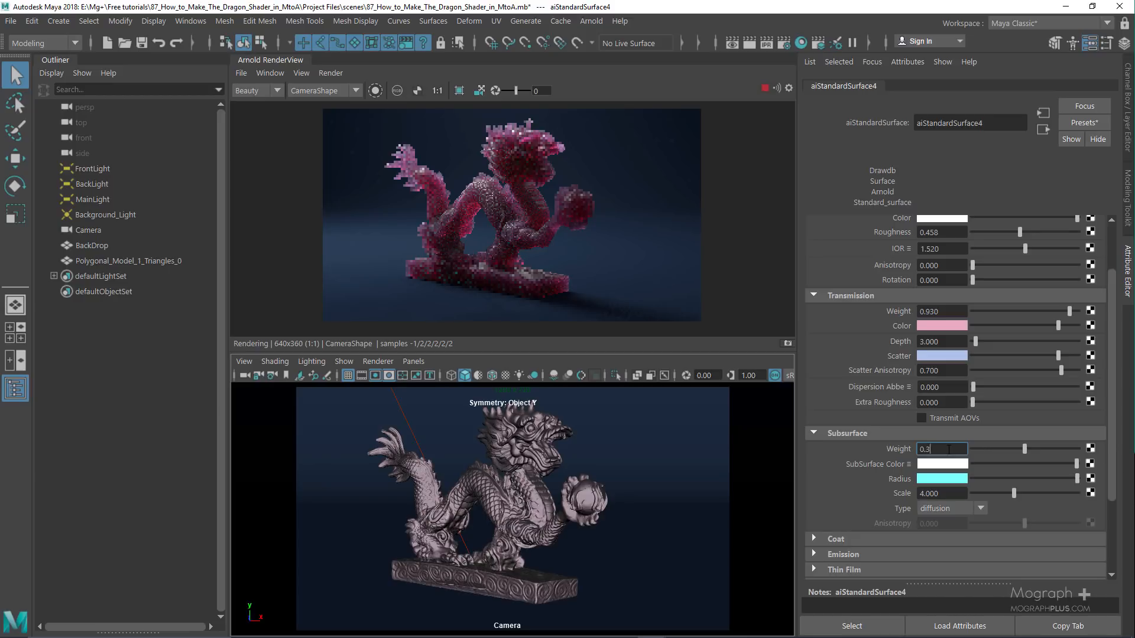
key(Return)
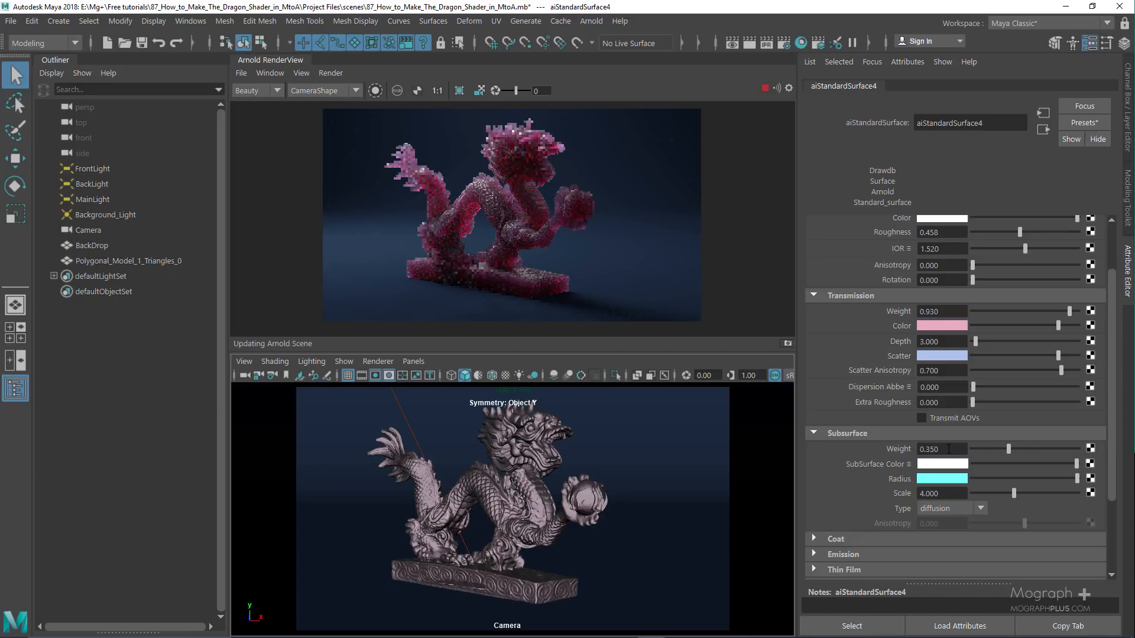
- Set the subsurface Radius color to RGB 255, 80, 80
click(941, 478)
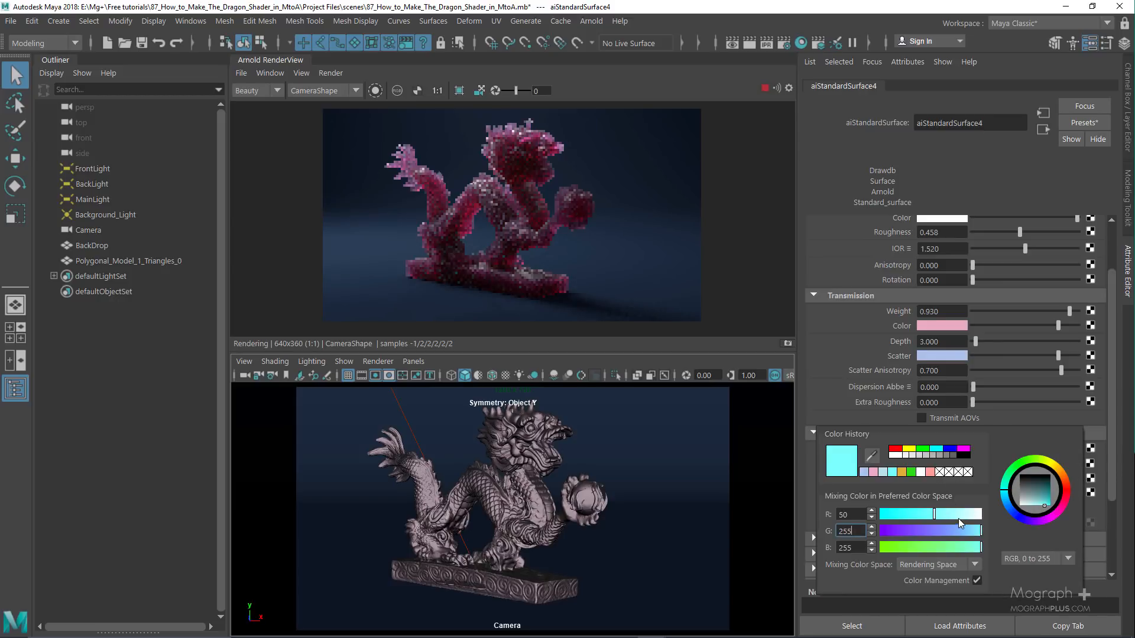
drag(957, 519, 999, 514)
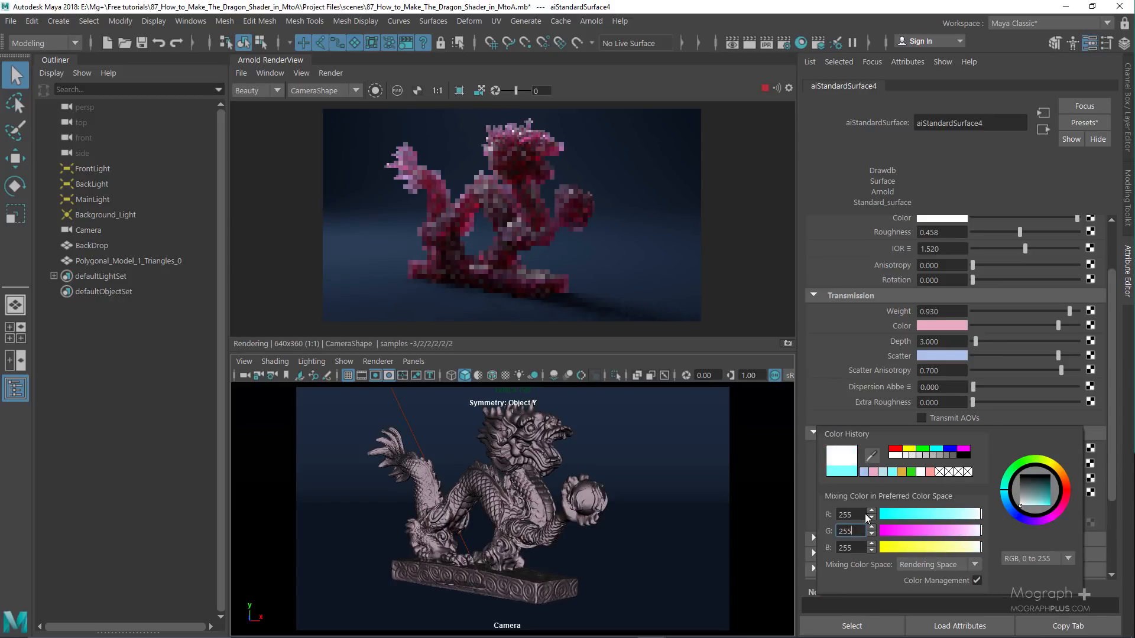
key(BackSpace)
key(BackSpace)
key(BackSpace)
text(5)
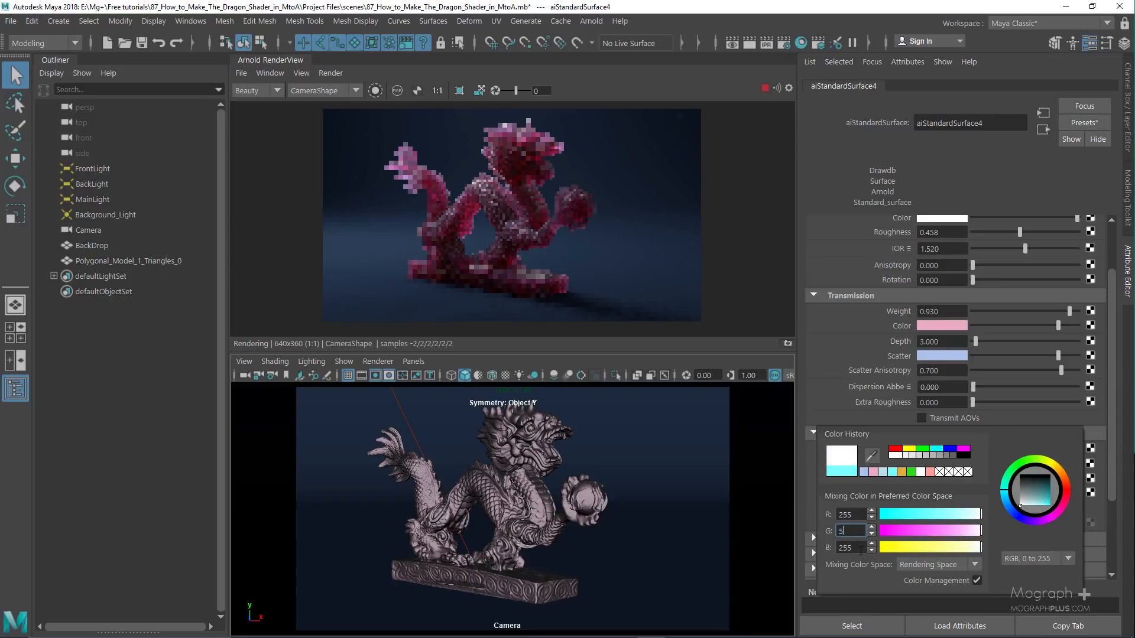
key(BackSpace)
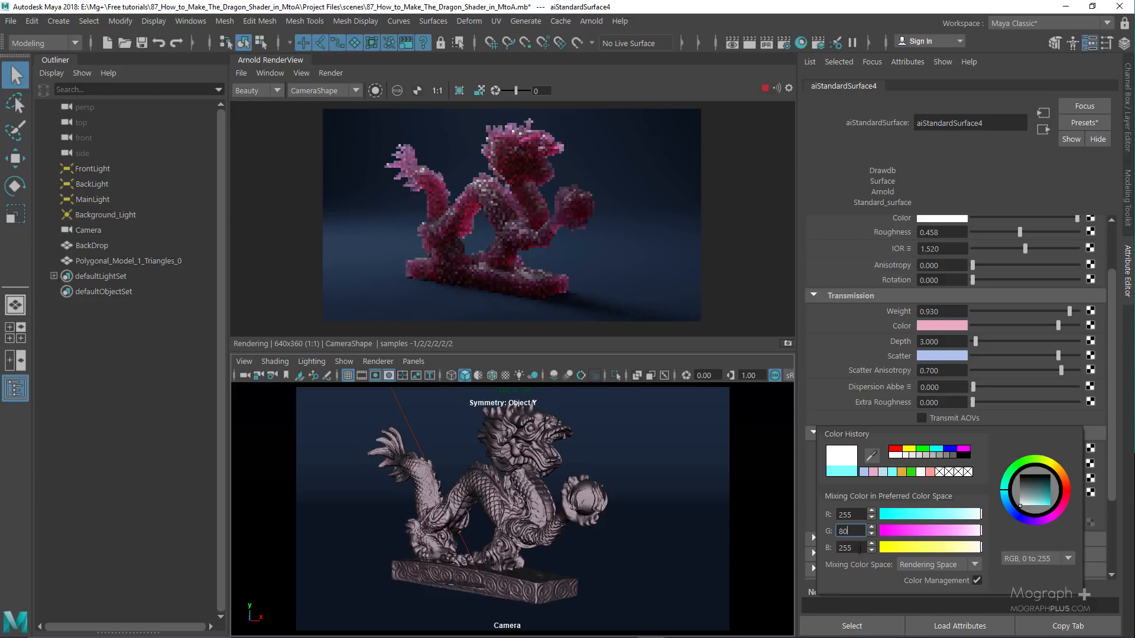
drag(856, 547, 836, 547)
text(80)
key(Return)
click(828, 328)
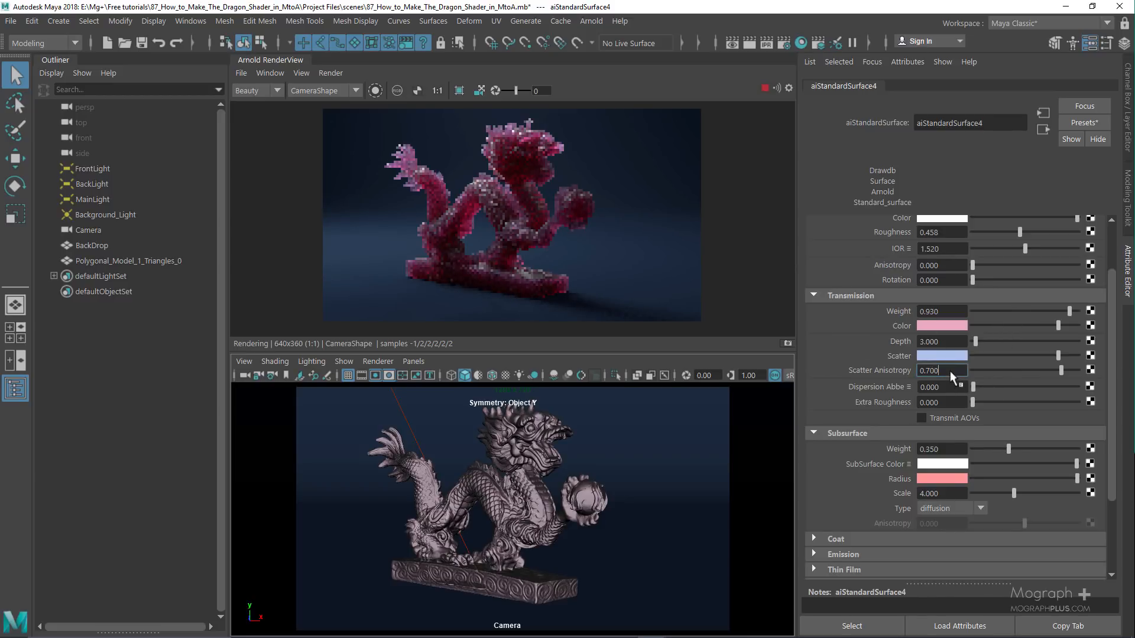
- Set the transmission Scatter Anisotropy to 0.9
key(BackSpace)
key(BackSpace)
key(BackSpace)
text(9)
key(Return)
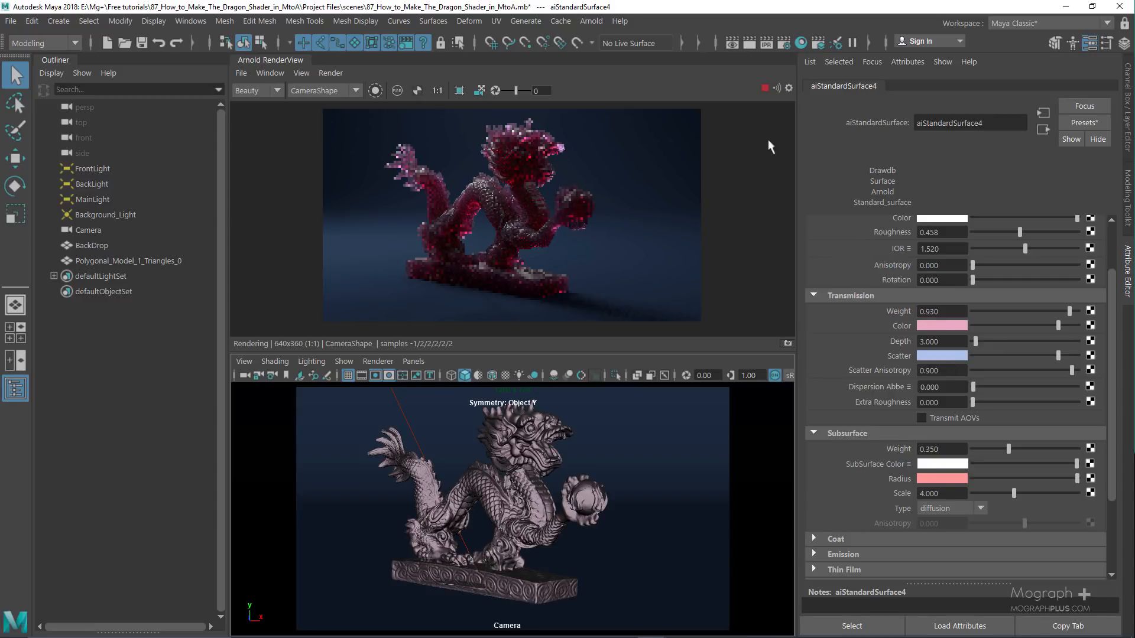
- Stop the live render and set the Arnold samples to Camera (AA) 5, Diffuse 3, Specular 3, Transmission 4 and SSS 3
click(764, 88)
click(784, 44)
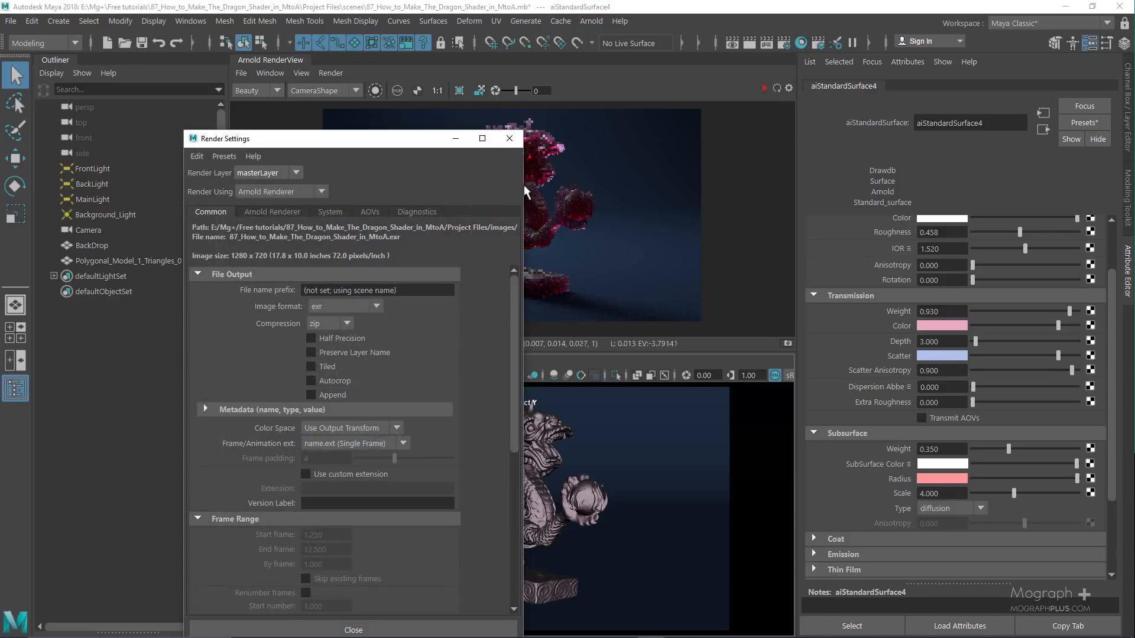
click(271, 211)
double_click(322, 291)
text(5)
key(Tab)
text(3)
key(Tab)
text(3)
key(Tab)
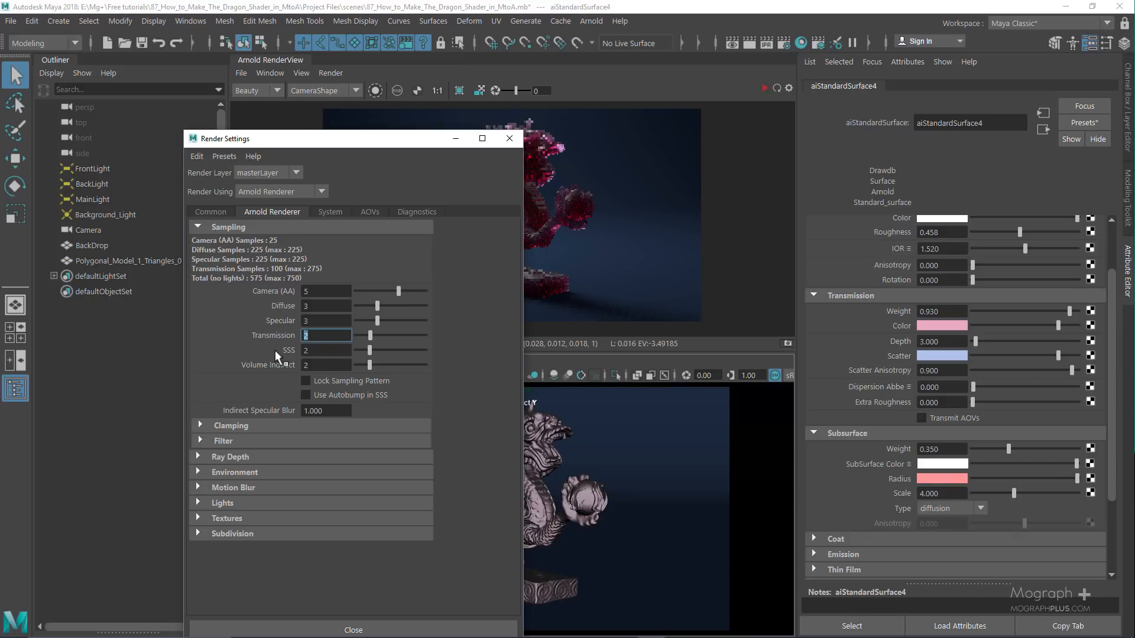
text(4)
key(Tab)
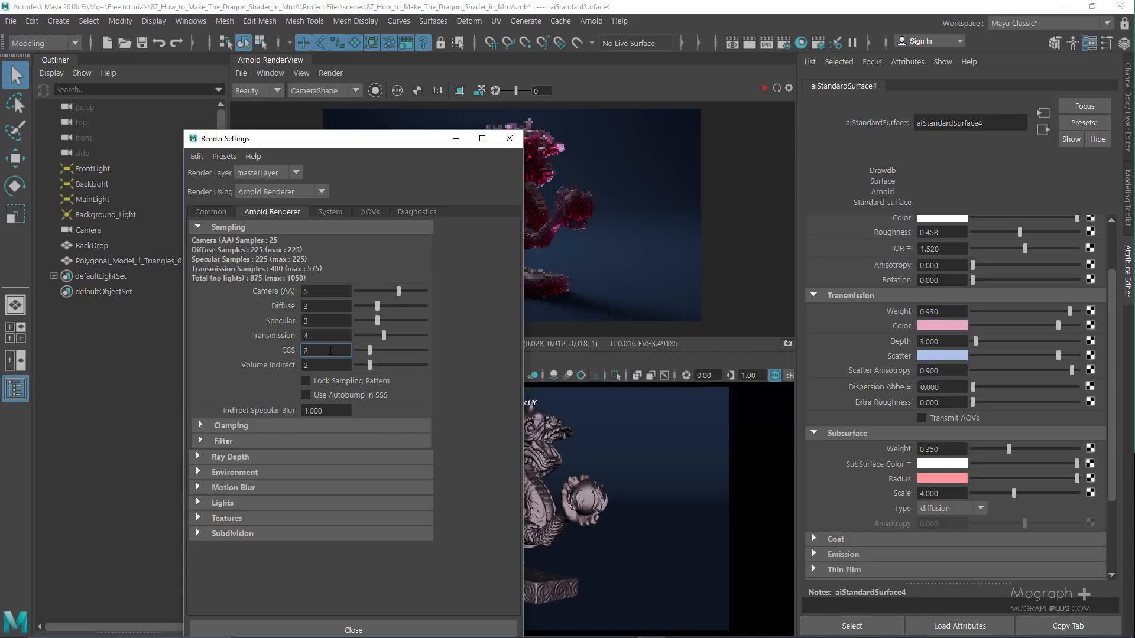
double_click(320, 350)
key(Return)
- Check the output image width and height in the render settings, and close the settings
click(226, 211)
scroll(307, 360, down, 8)
click(328, 479)
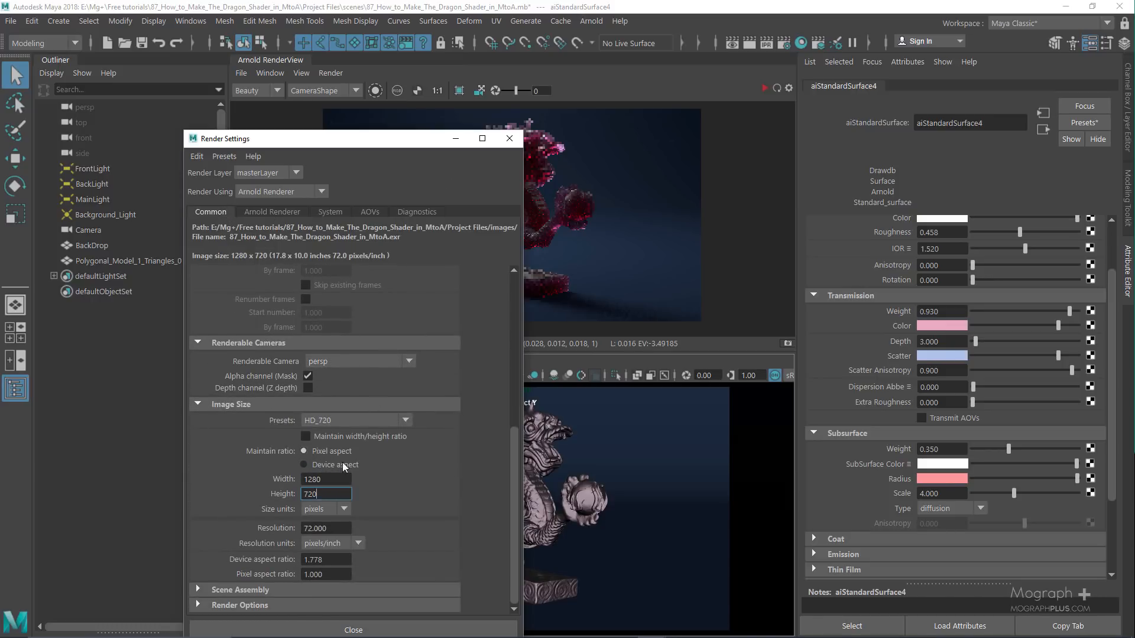
click(509, 138)
- Render the dragon at 100% test resolution with Progressive Refinement turned off
click(302, 73)
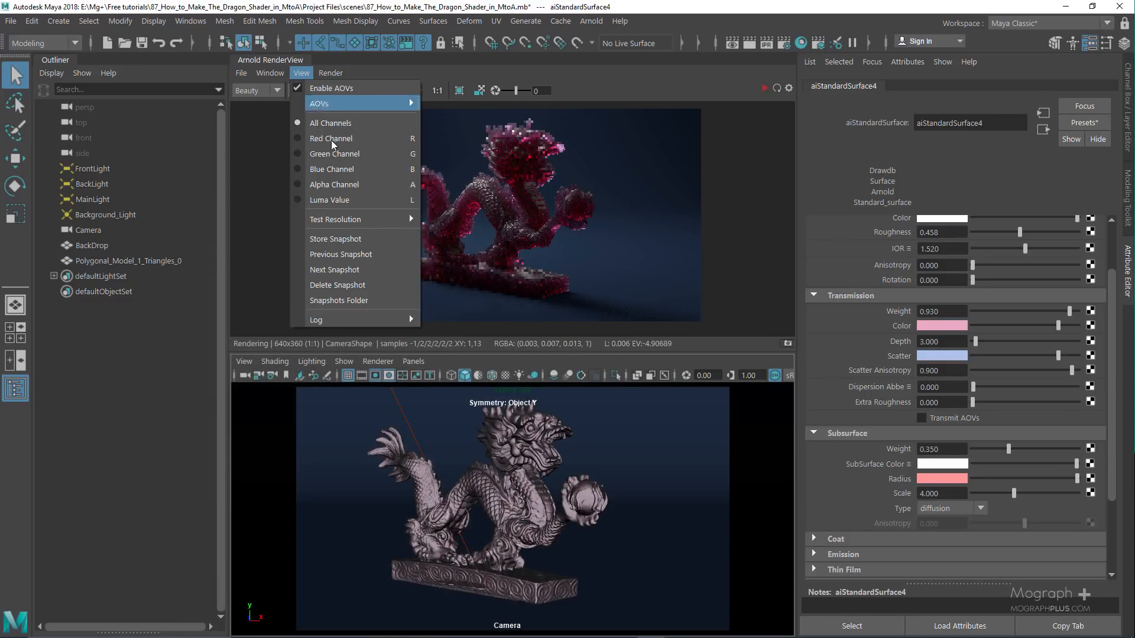
mouse_move(363, 222)
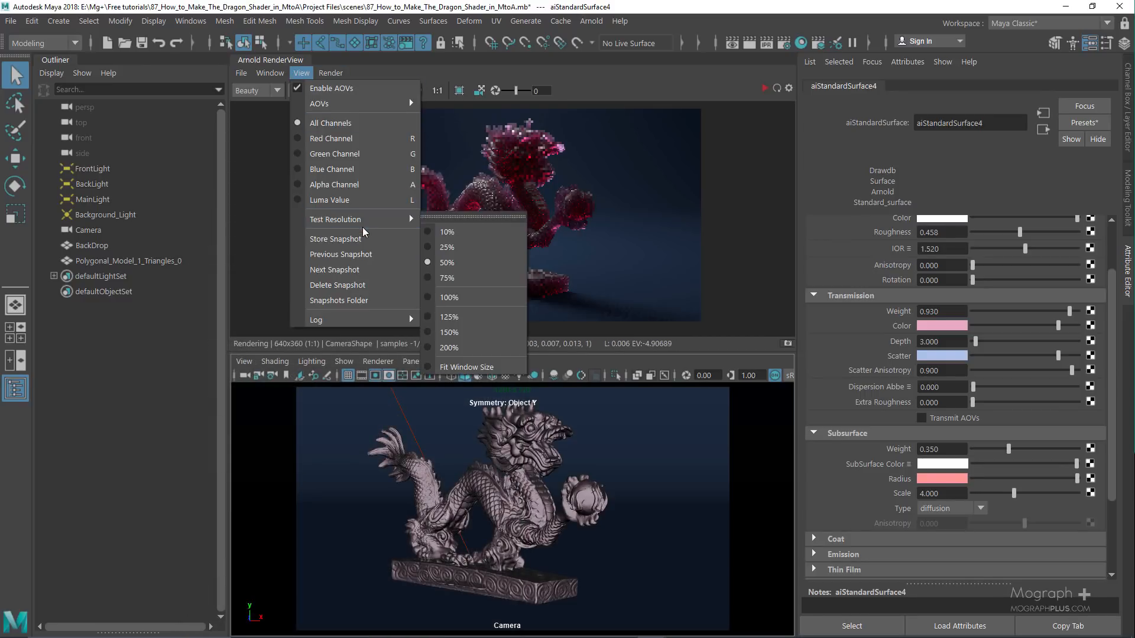
click(466, 297)
click(331, 73)
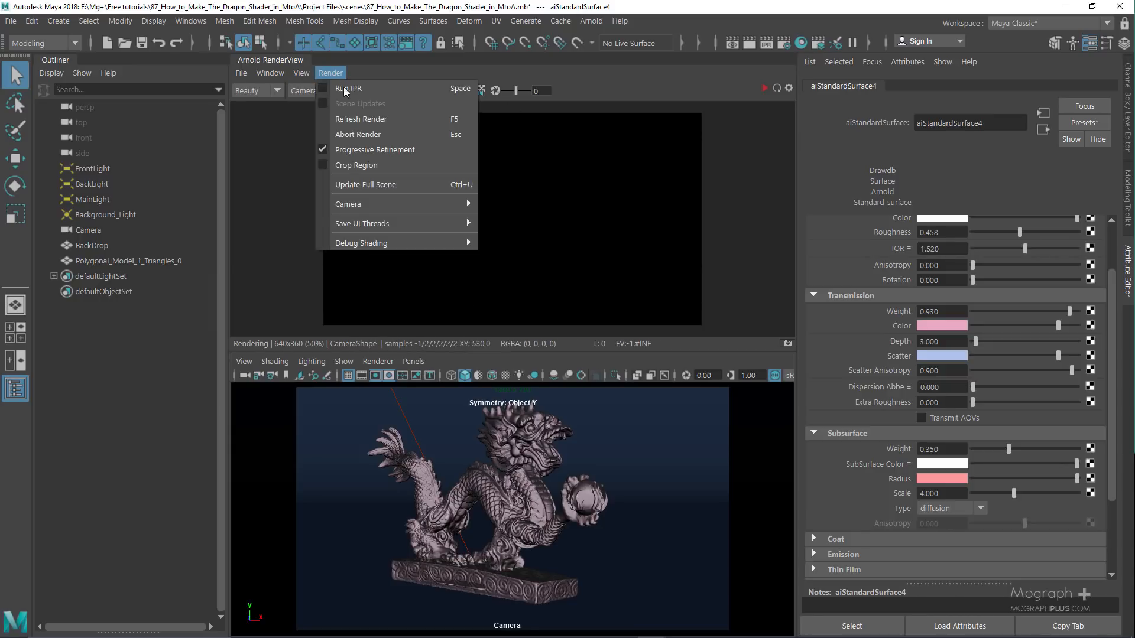
click(366, 144)
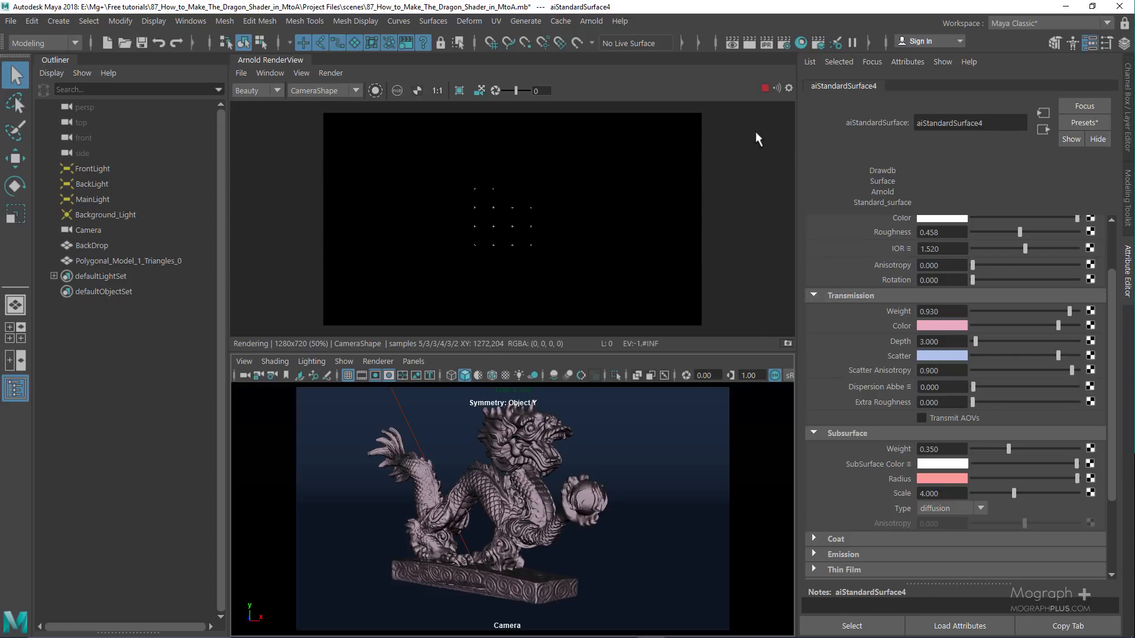
- Save the rendered image from the Arnold render view
click(240, 73)
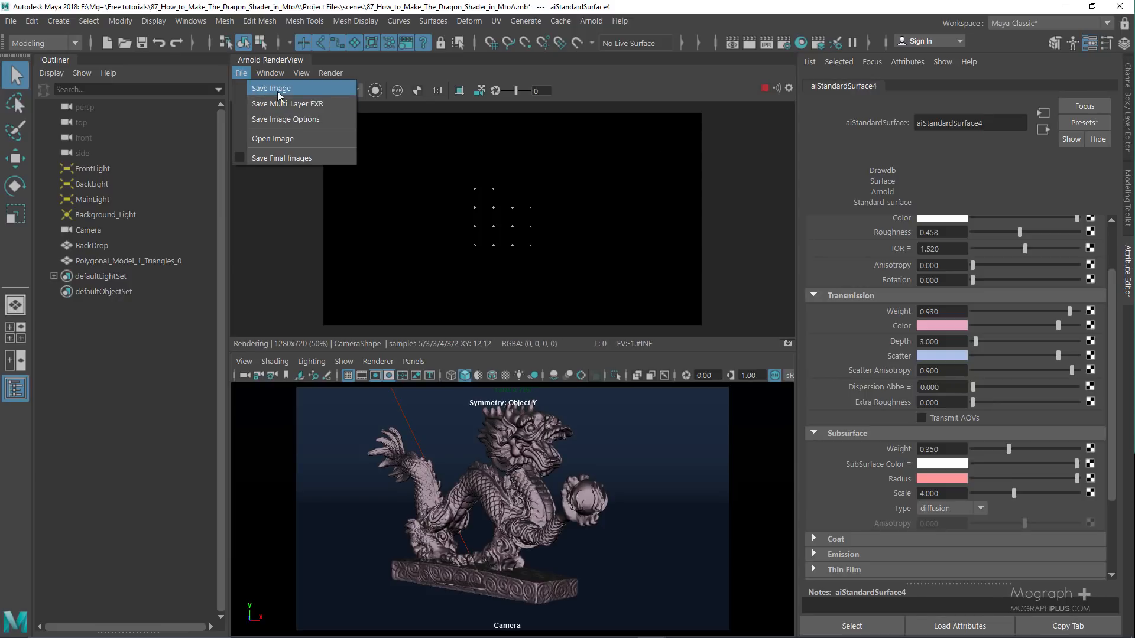